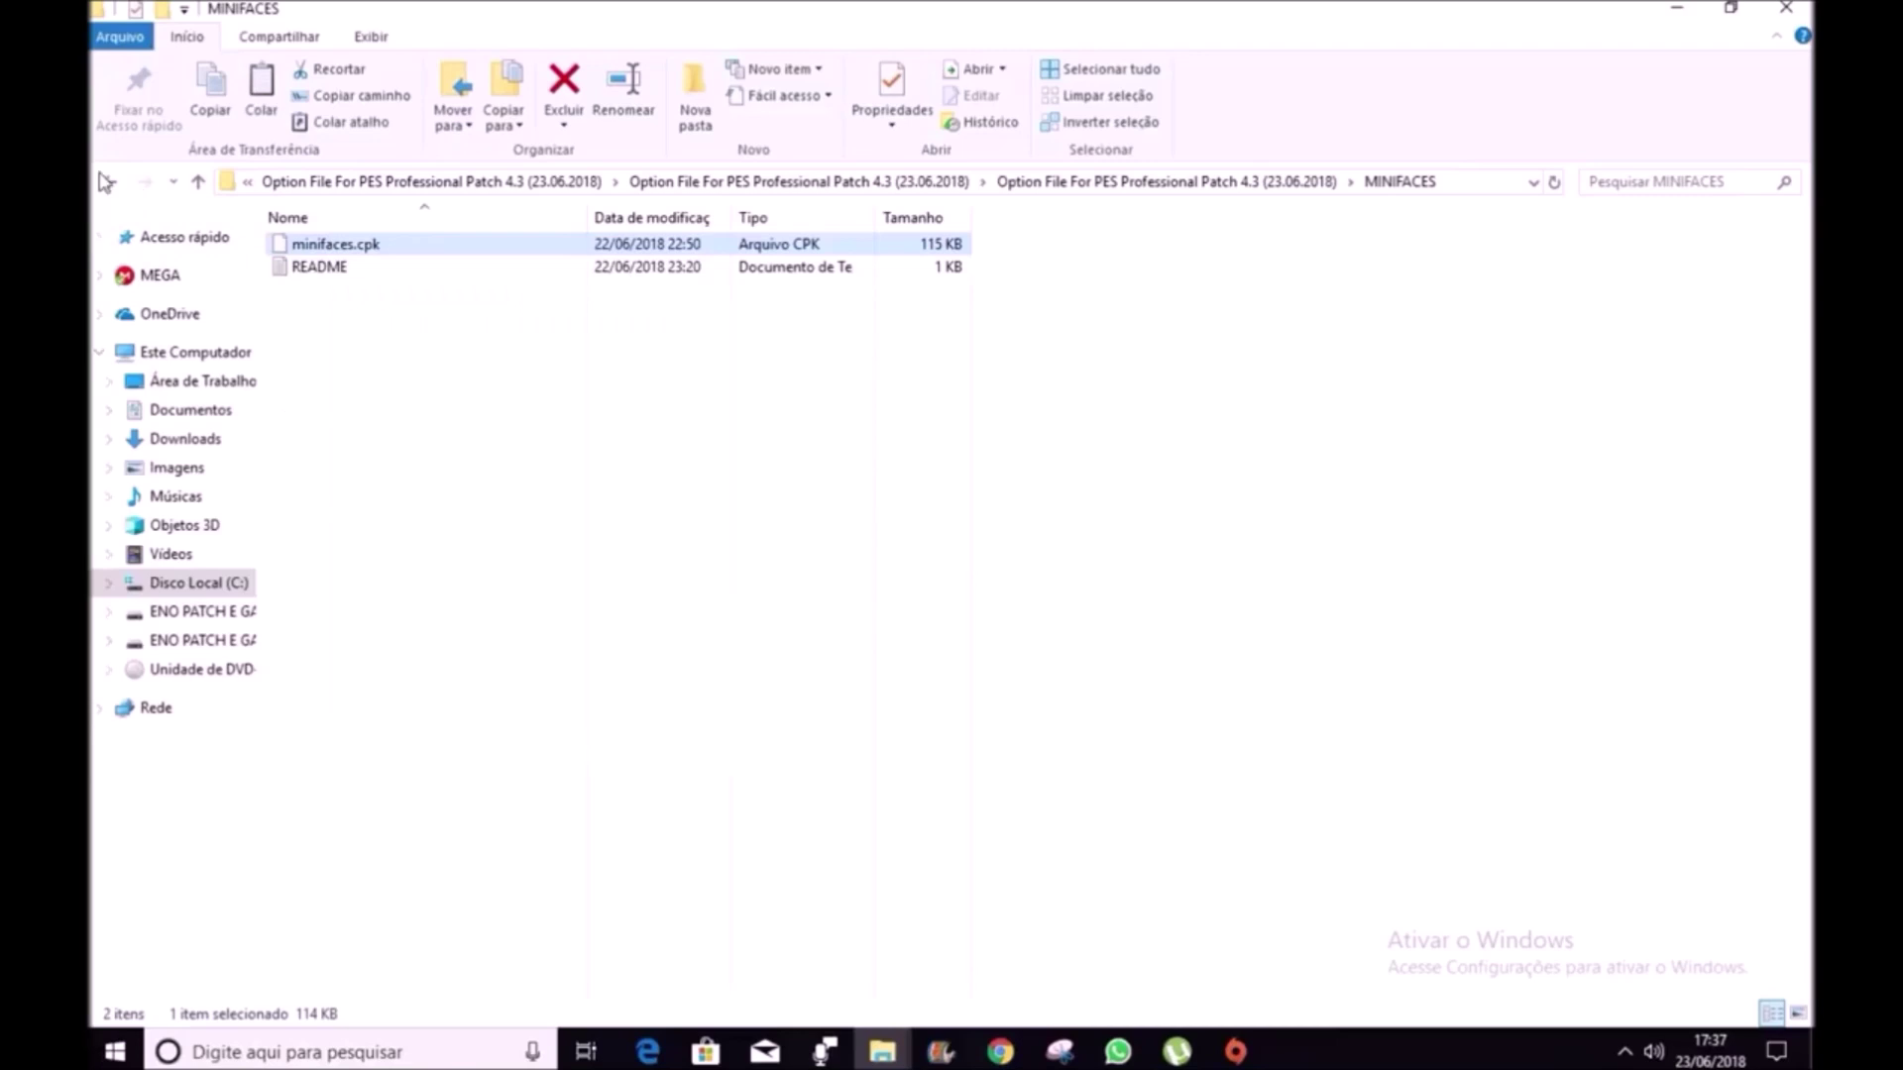
- Copy minifaces.cpk from the MINIFACES folder into the FACES folder
double_click(322, 245)
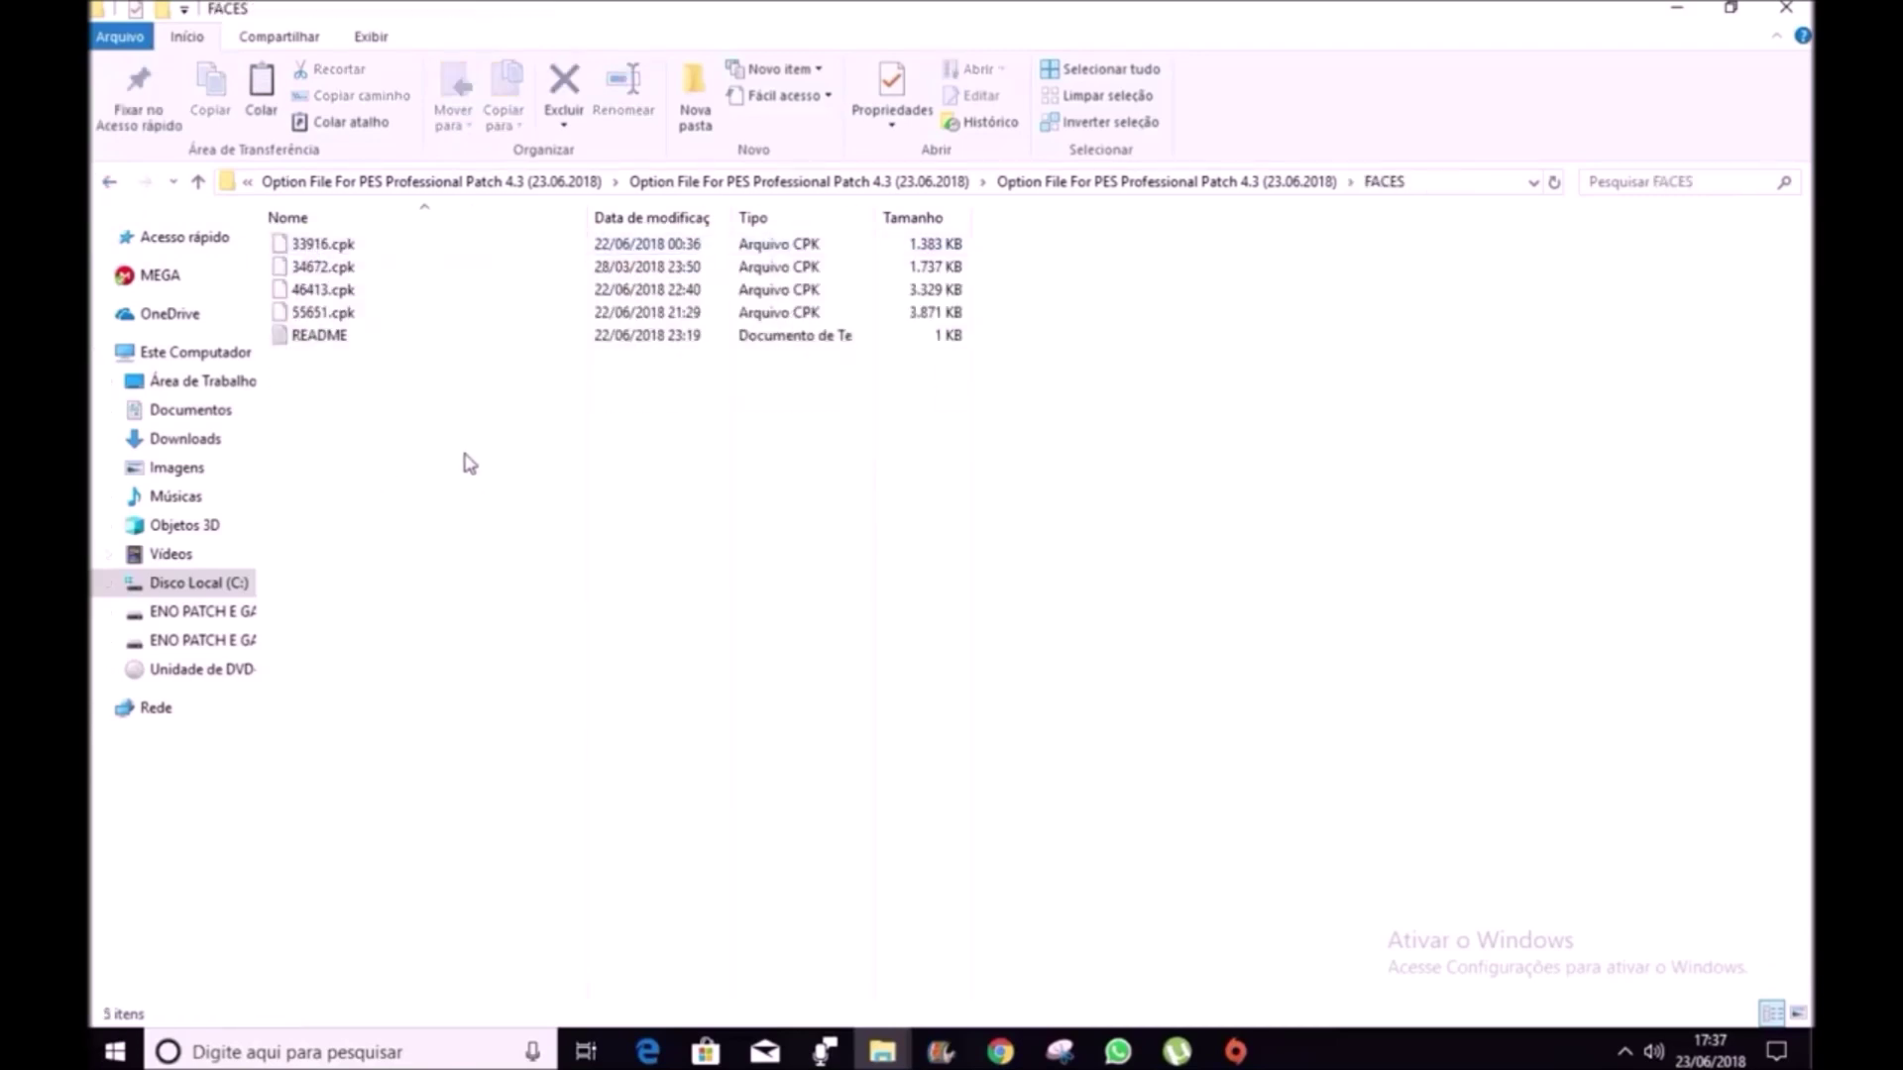
right_click(466, 457)
click(531, 619)
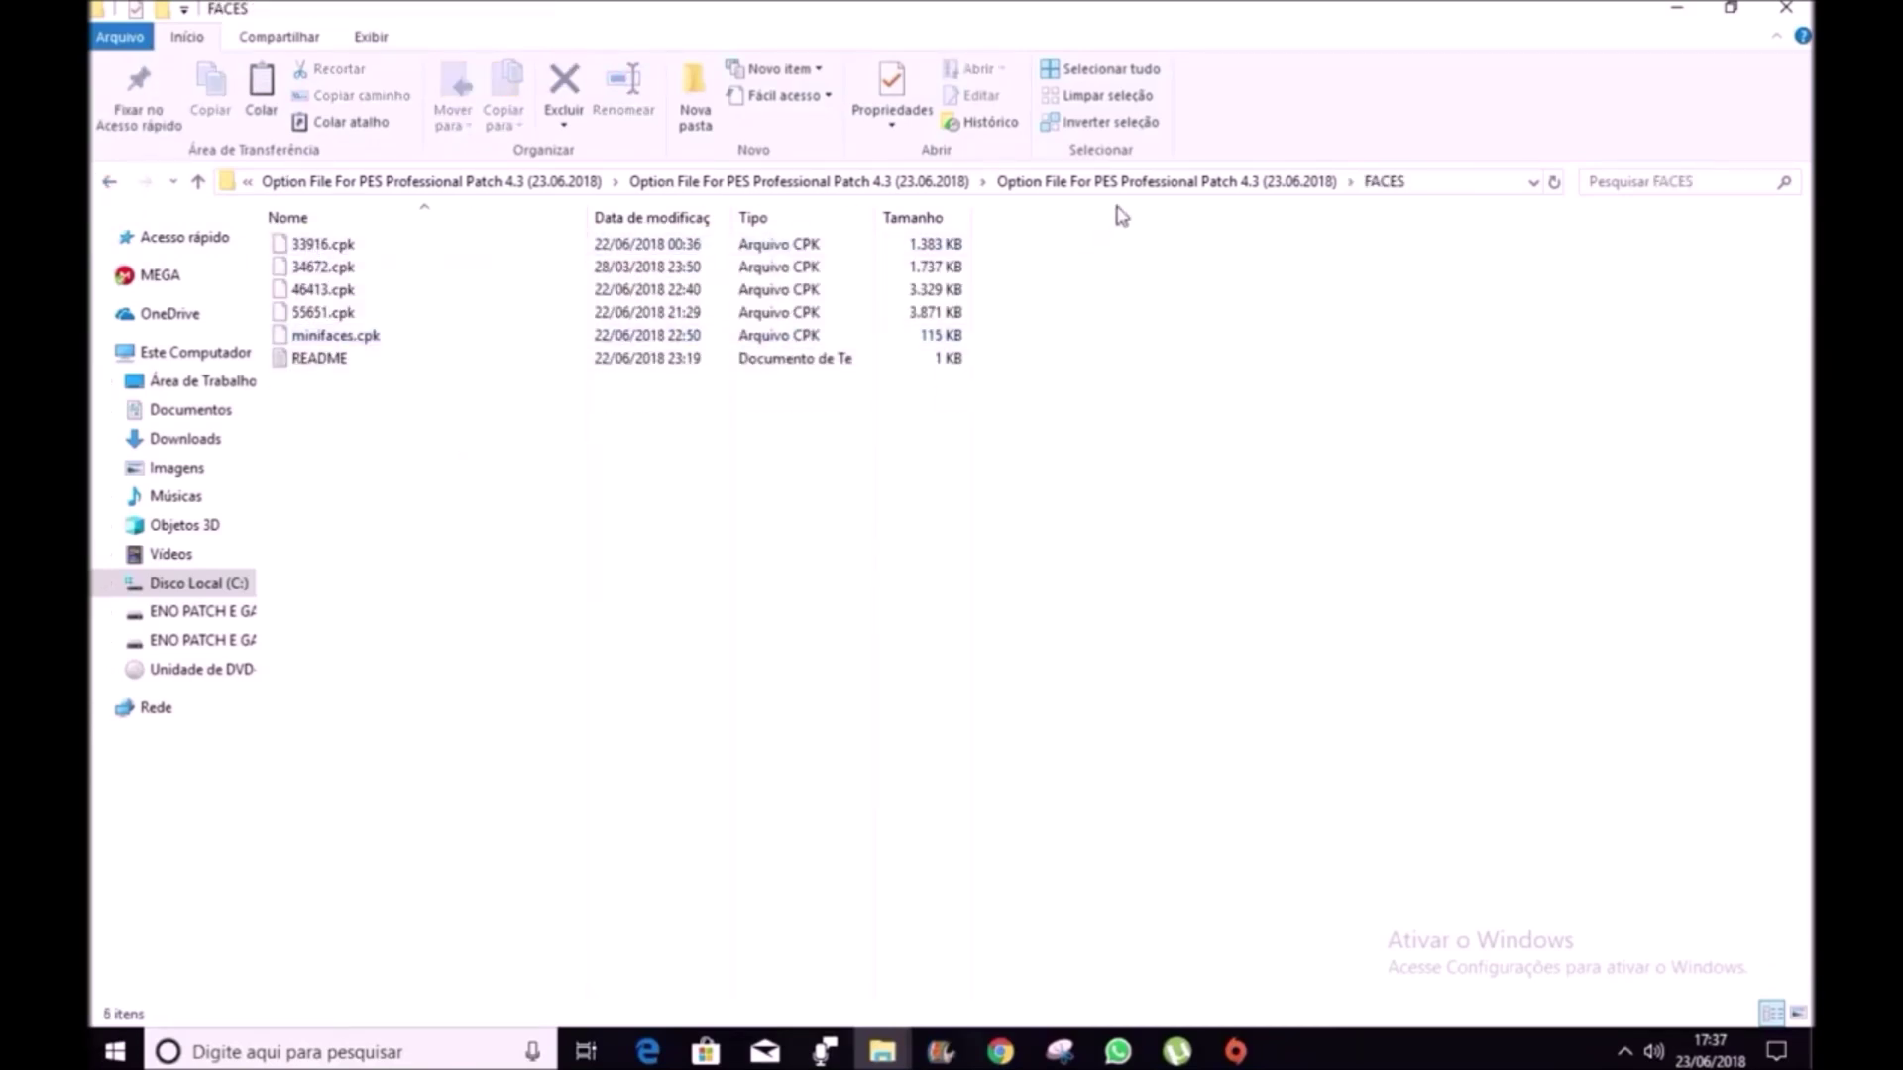
- Copy the five CPK files from the FACES folder into the download folder of the Pro Evolution Soccer 2017 installation
drag(1079, 233, 417, 334)
right_click(363, 300)
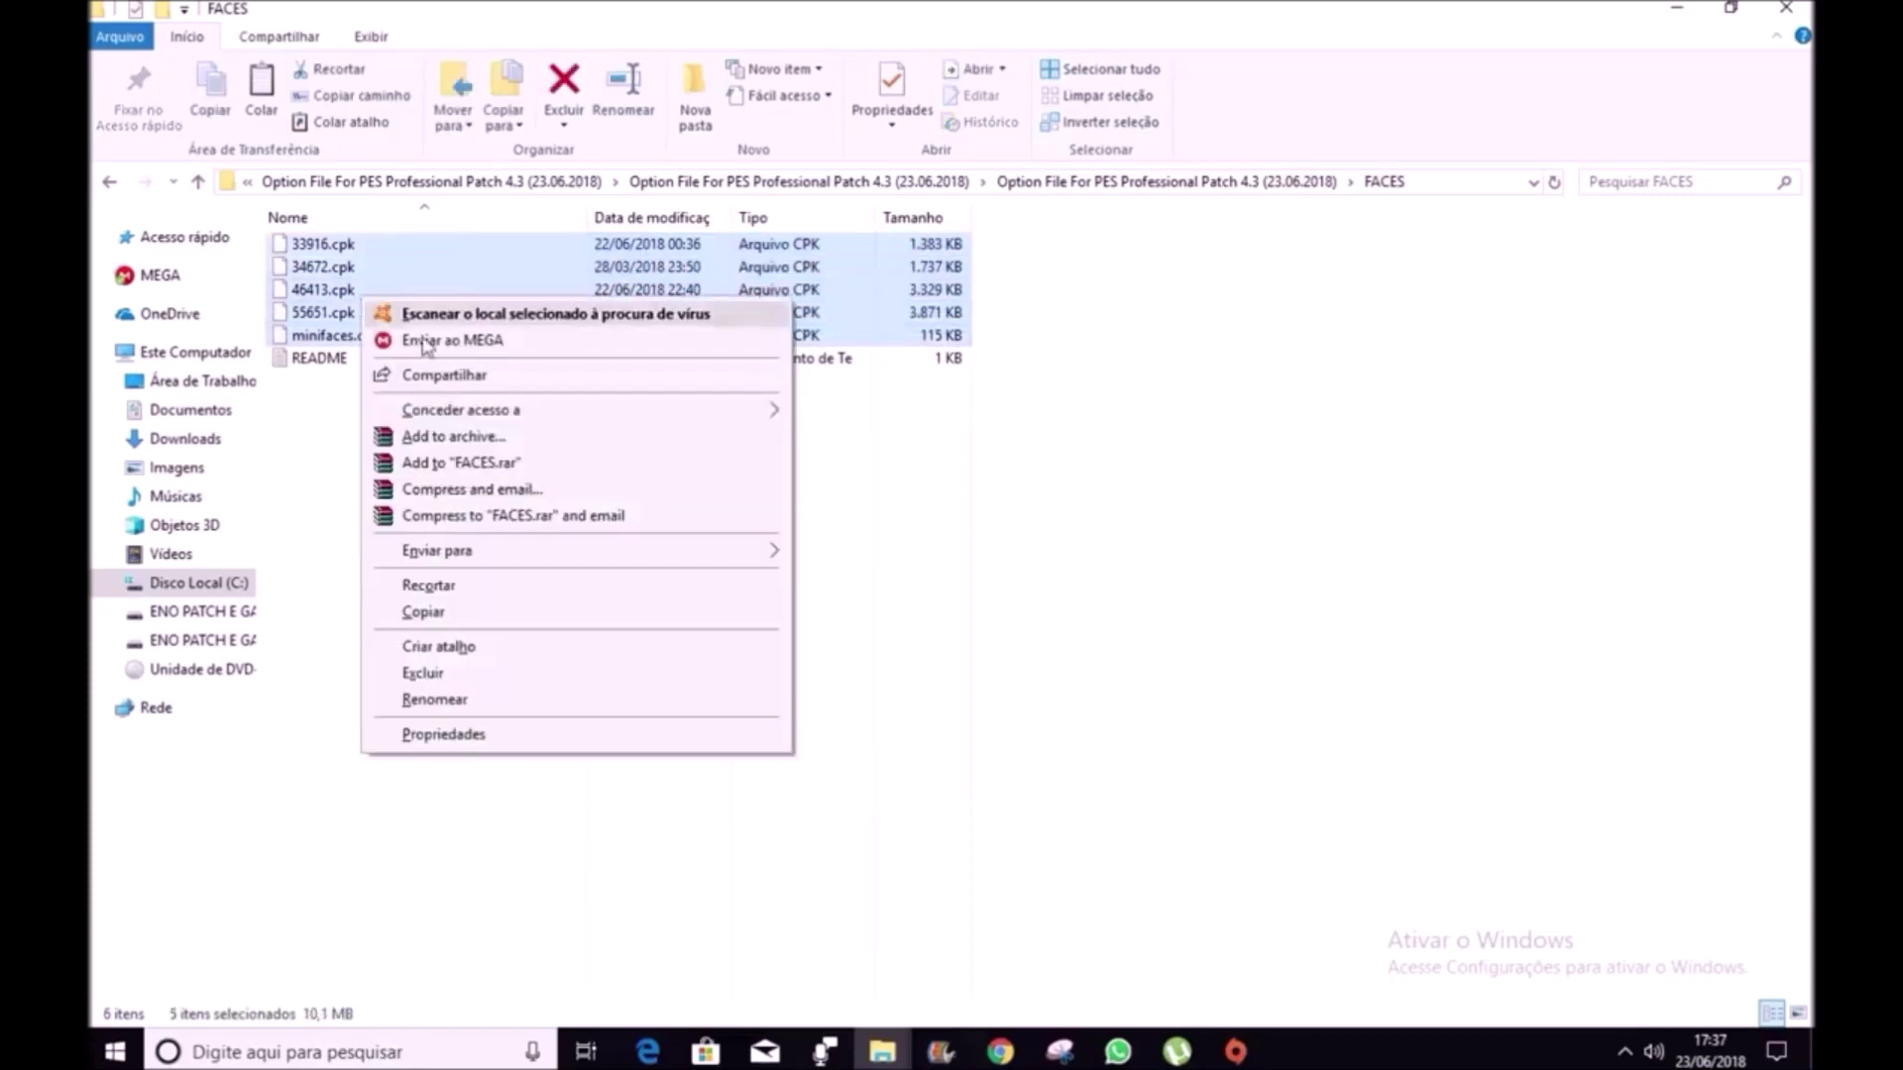
click(448, 622)
click(883, 1052)
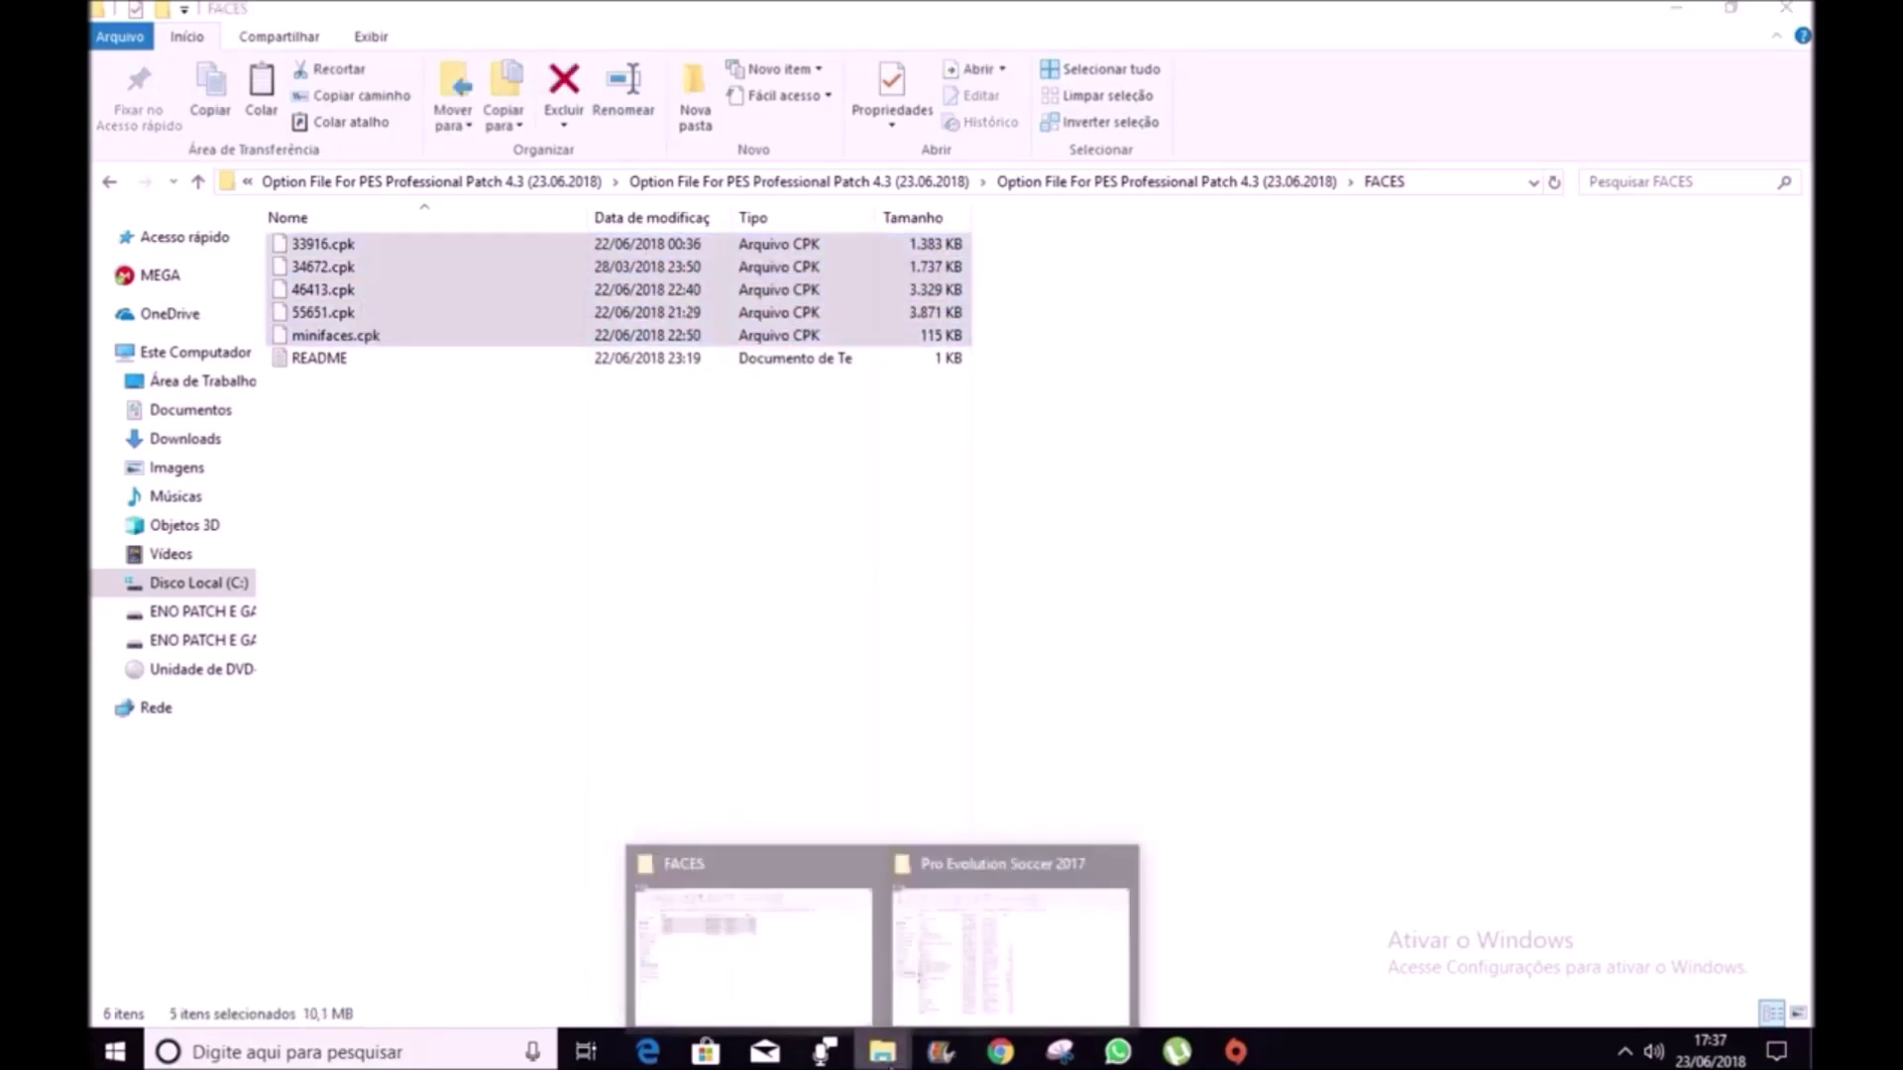
click(923, 942)
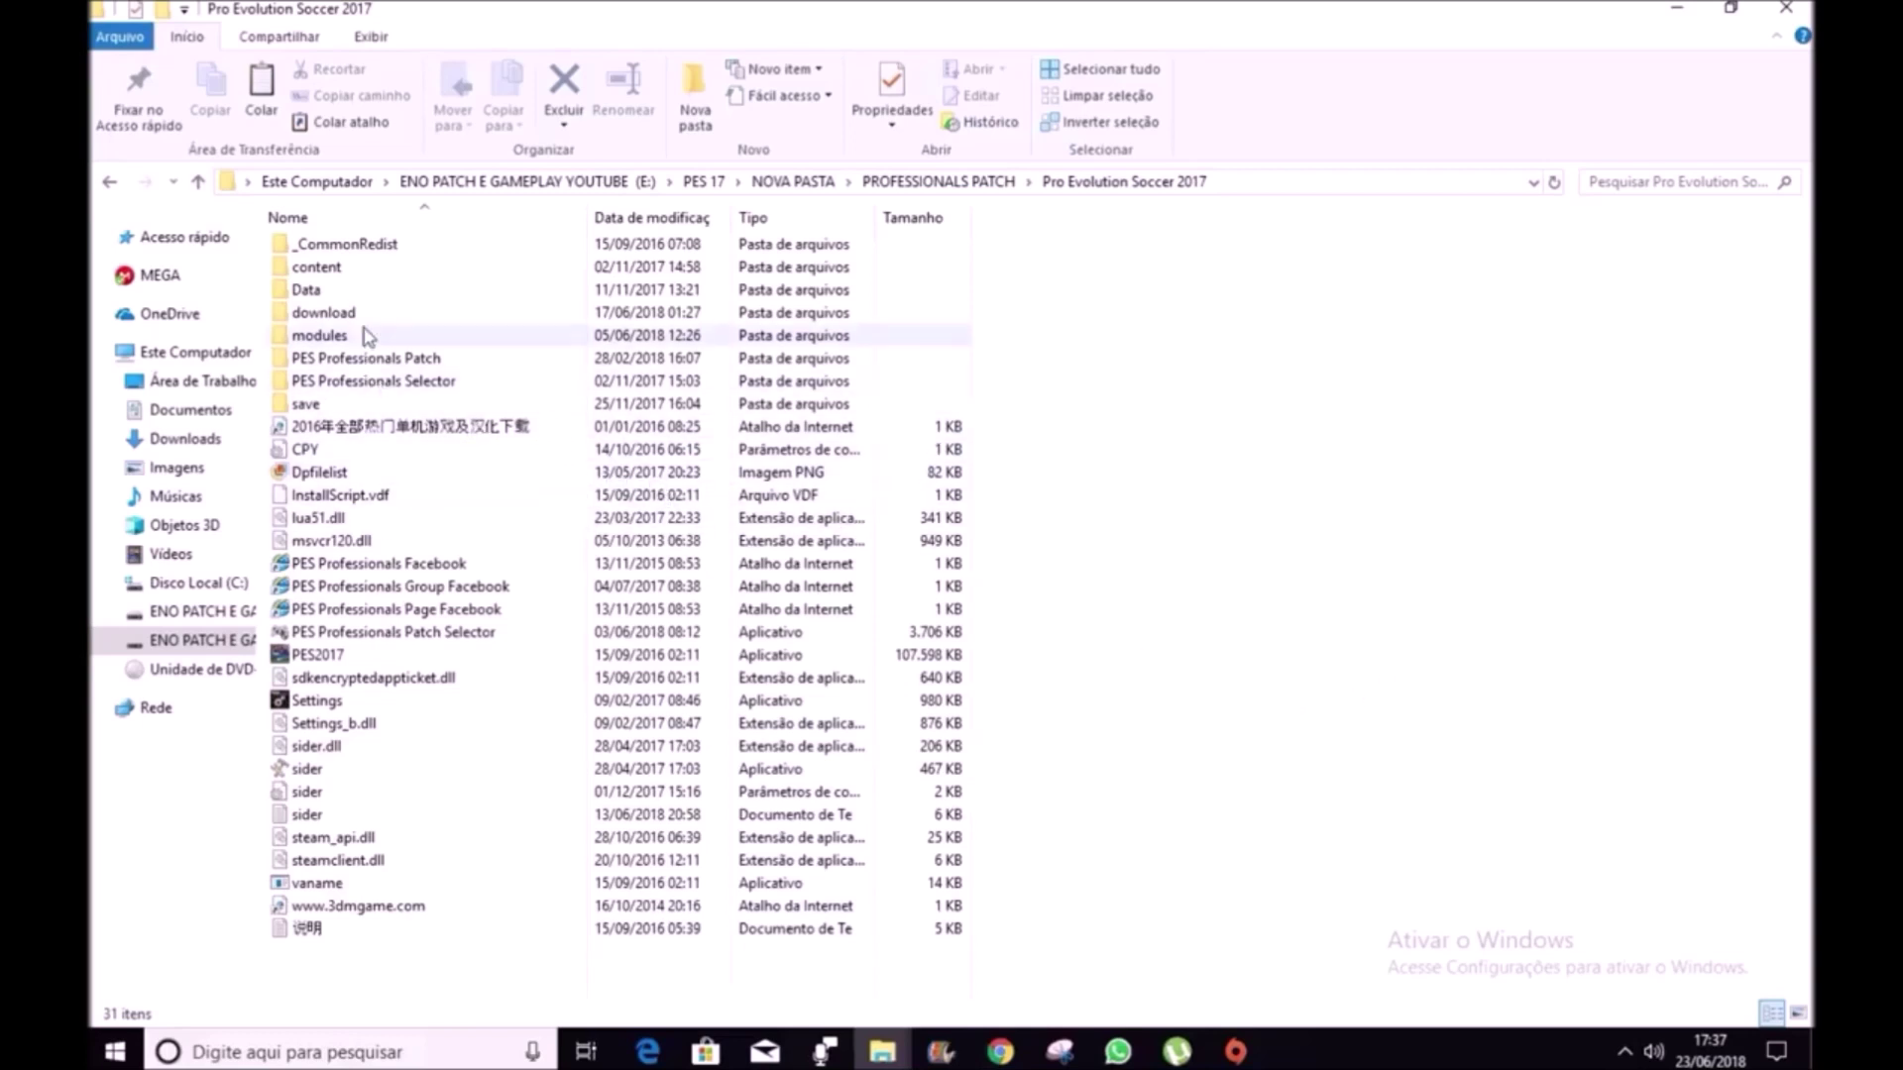
double_click(311, 317)
right_click(1332, 471)
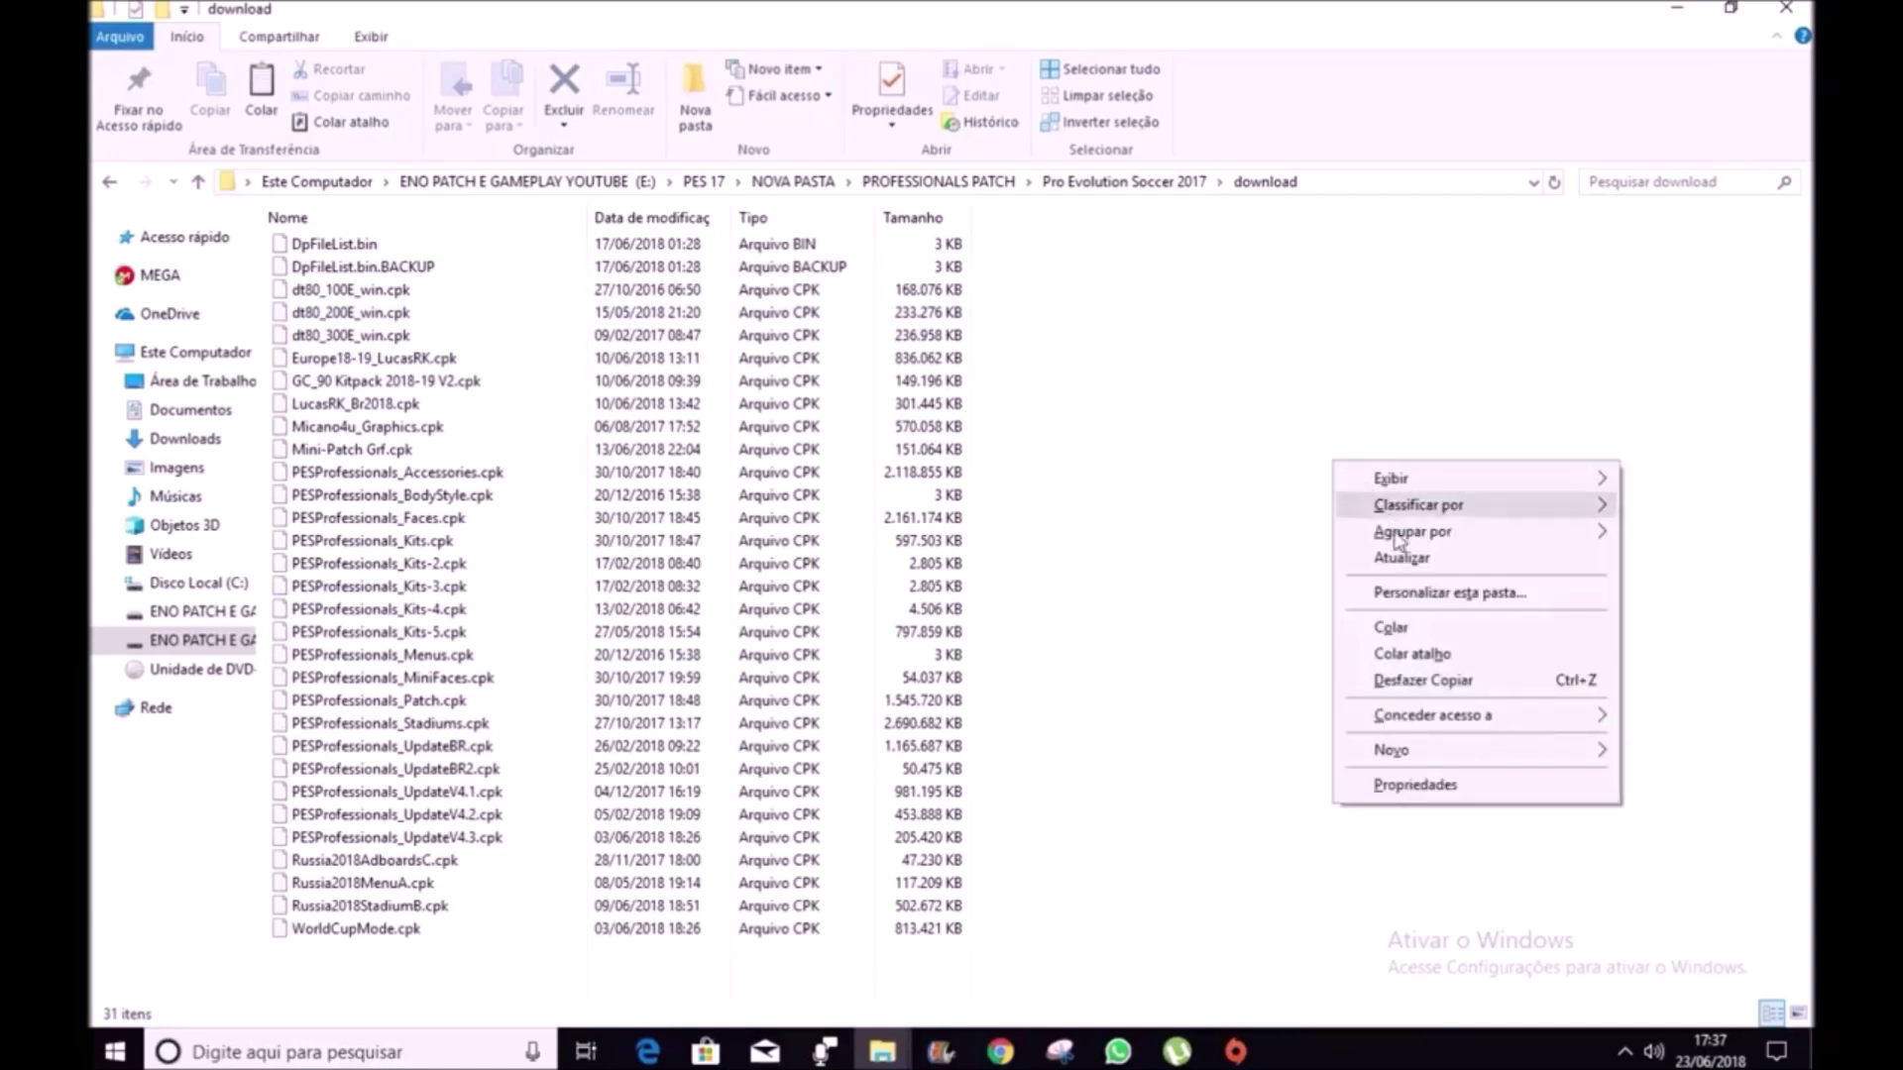
click(1424, 633)
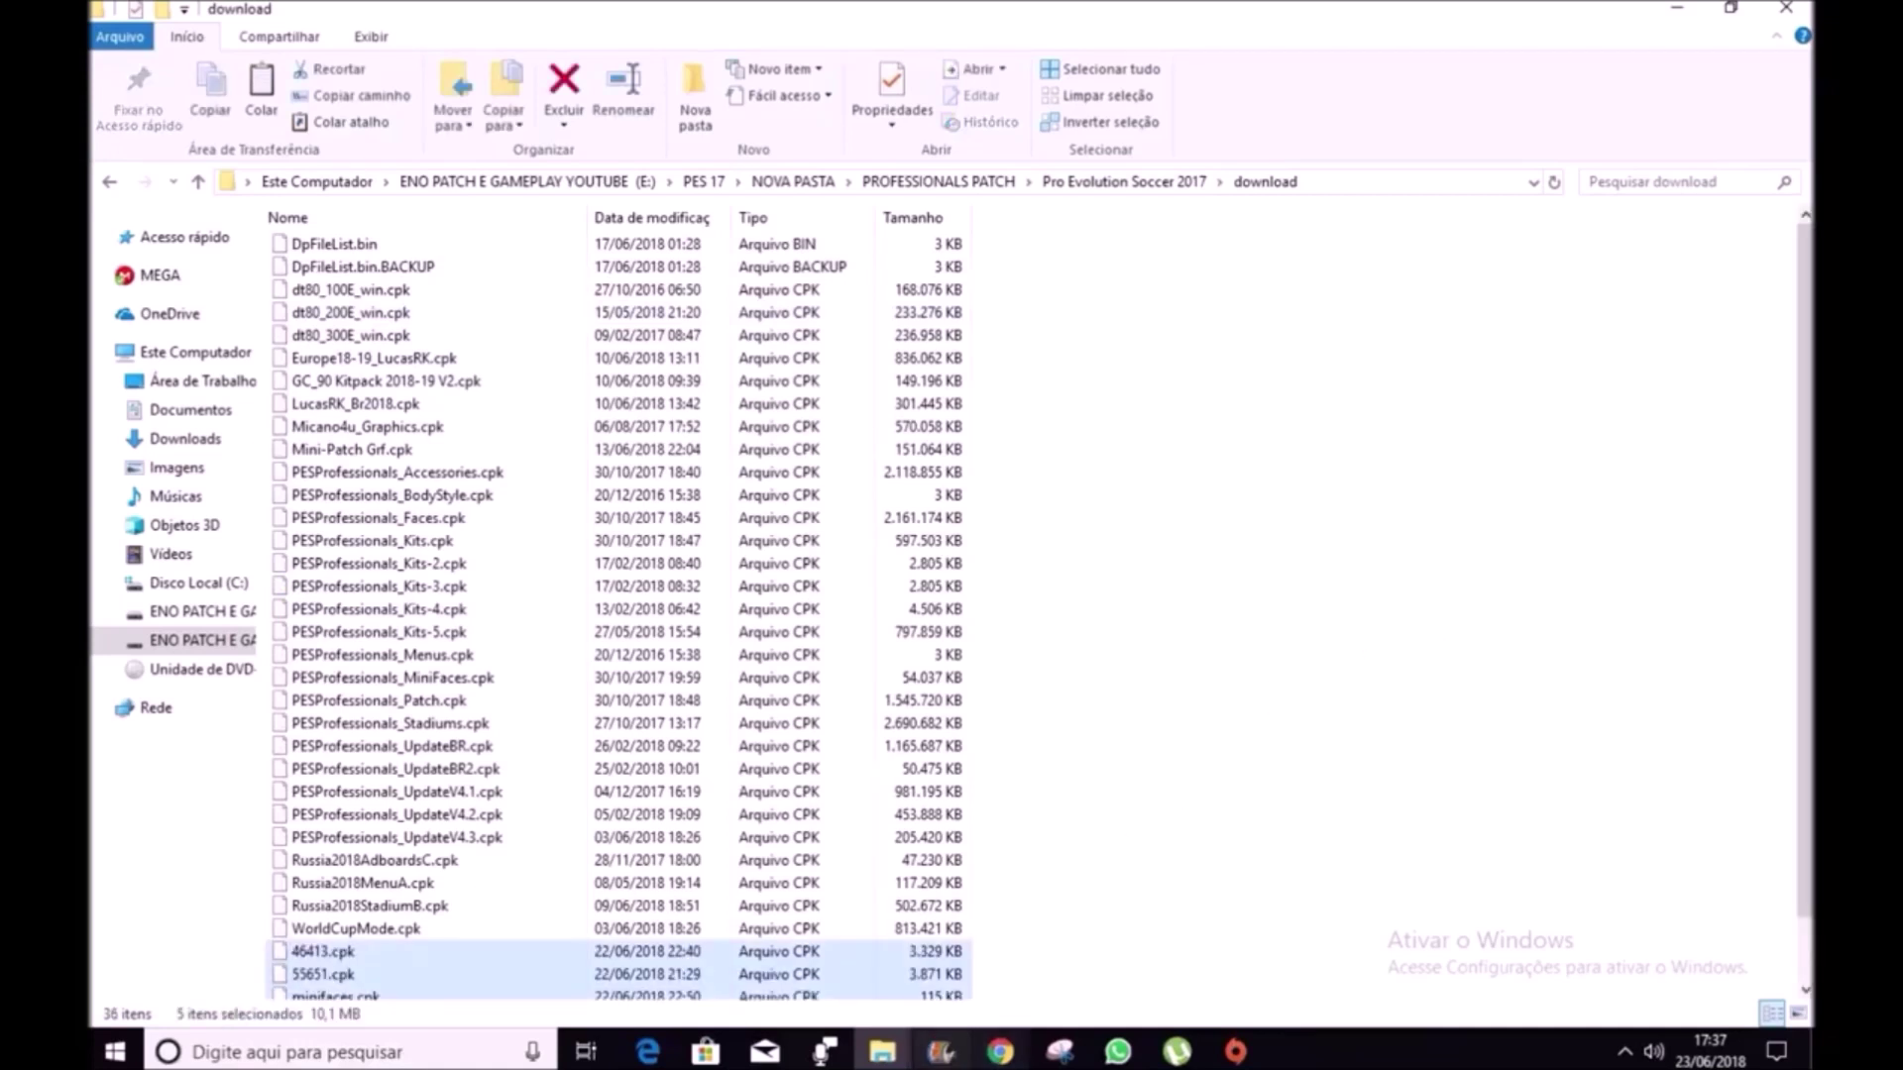
- Return to the option file download and copy all COACH files and EDIT00000000 from its OPTION FILE folder
click(882, 1050)
click(717, 956)
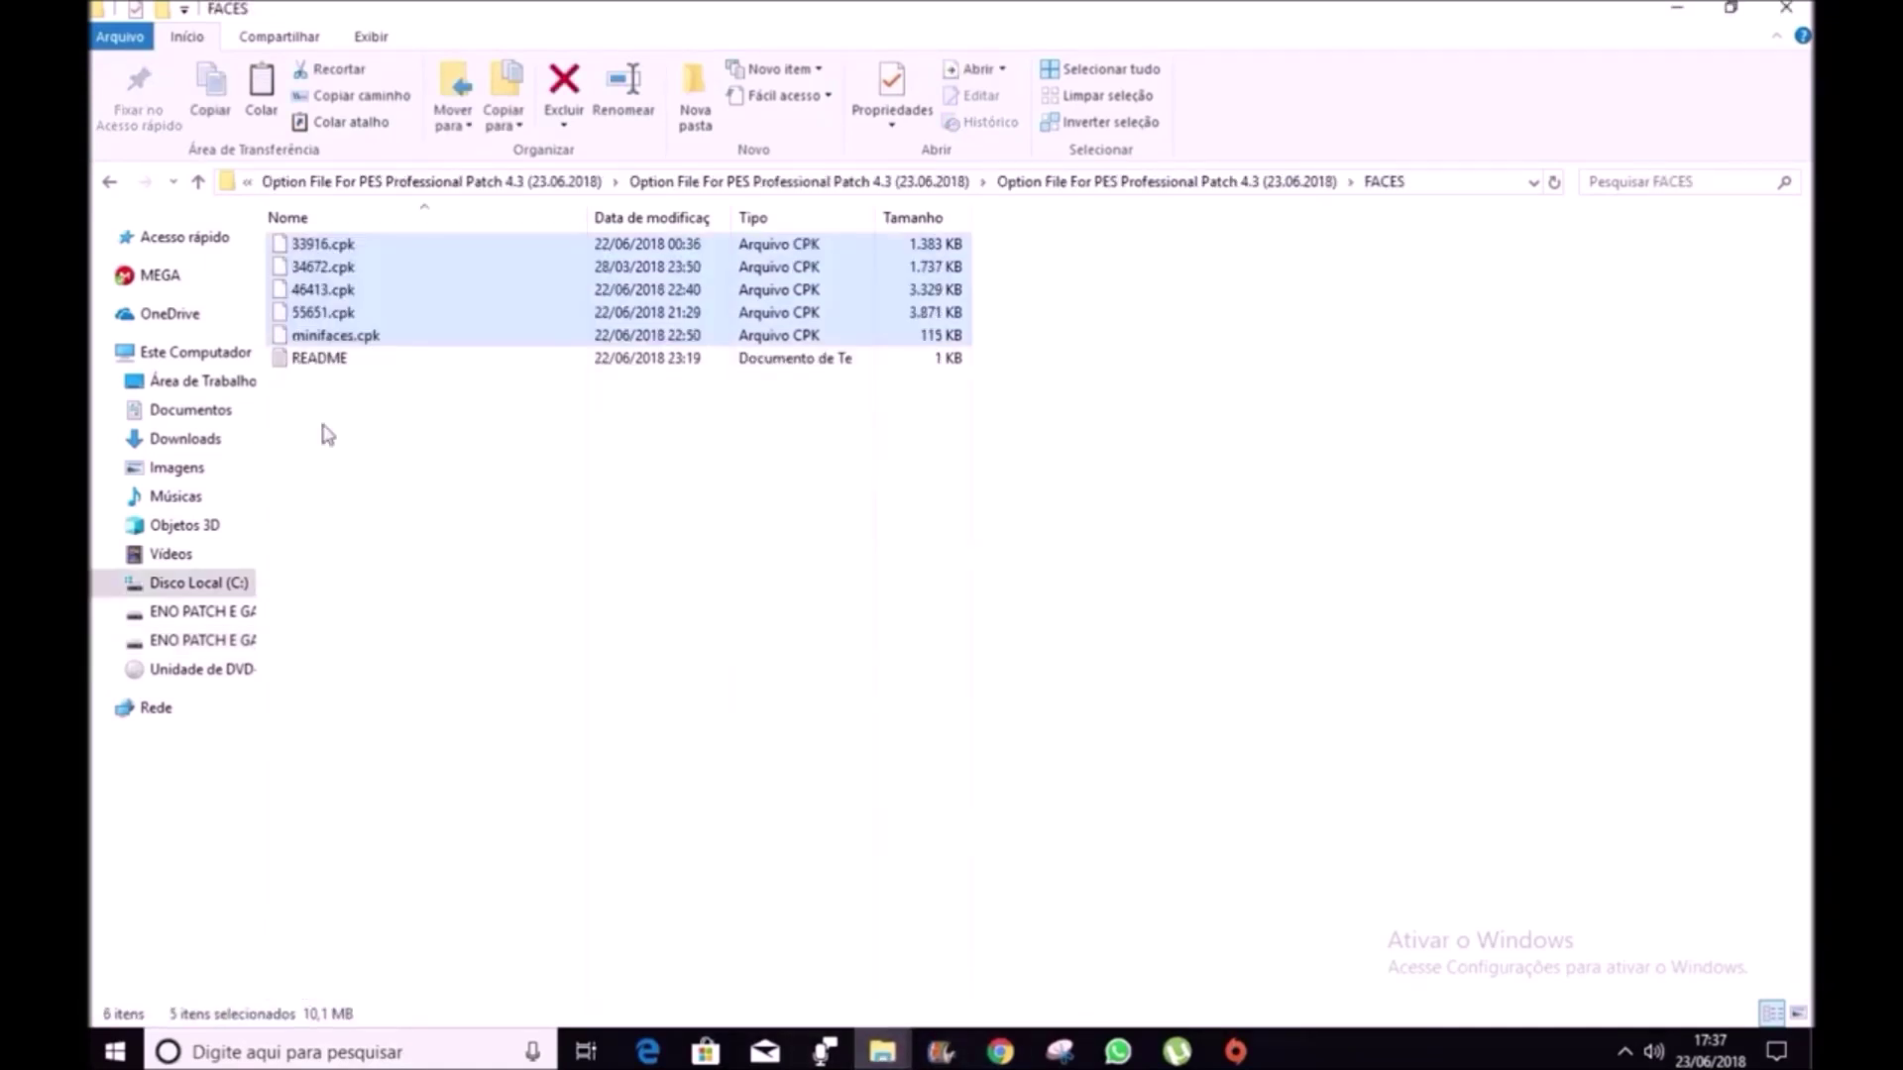
click(111, 178)
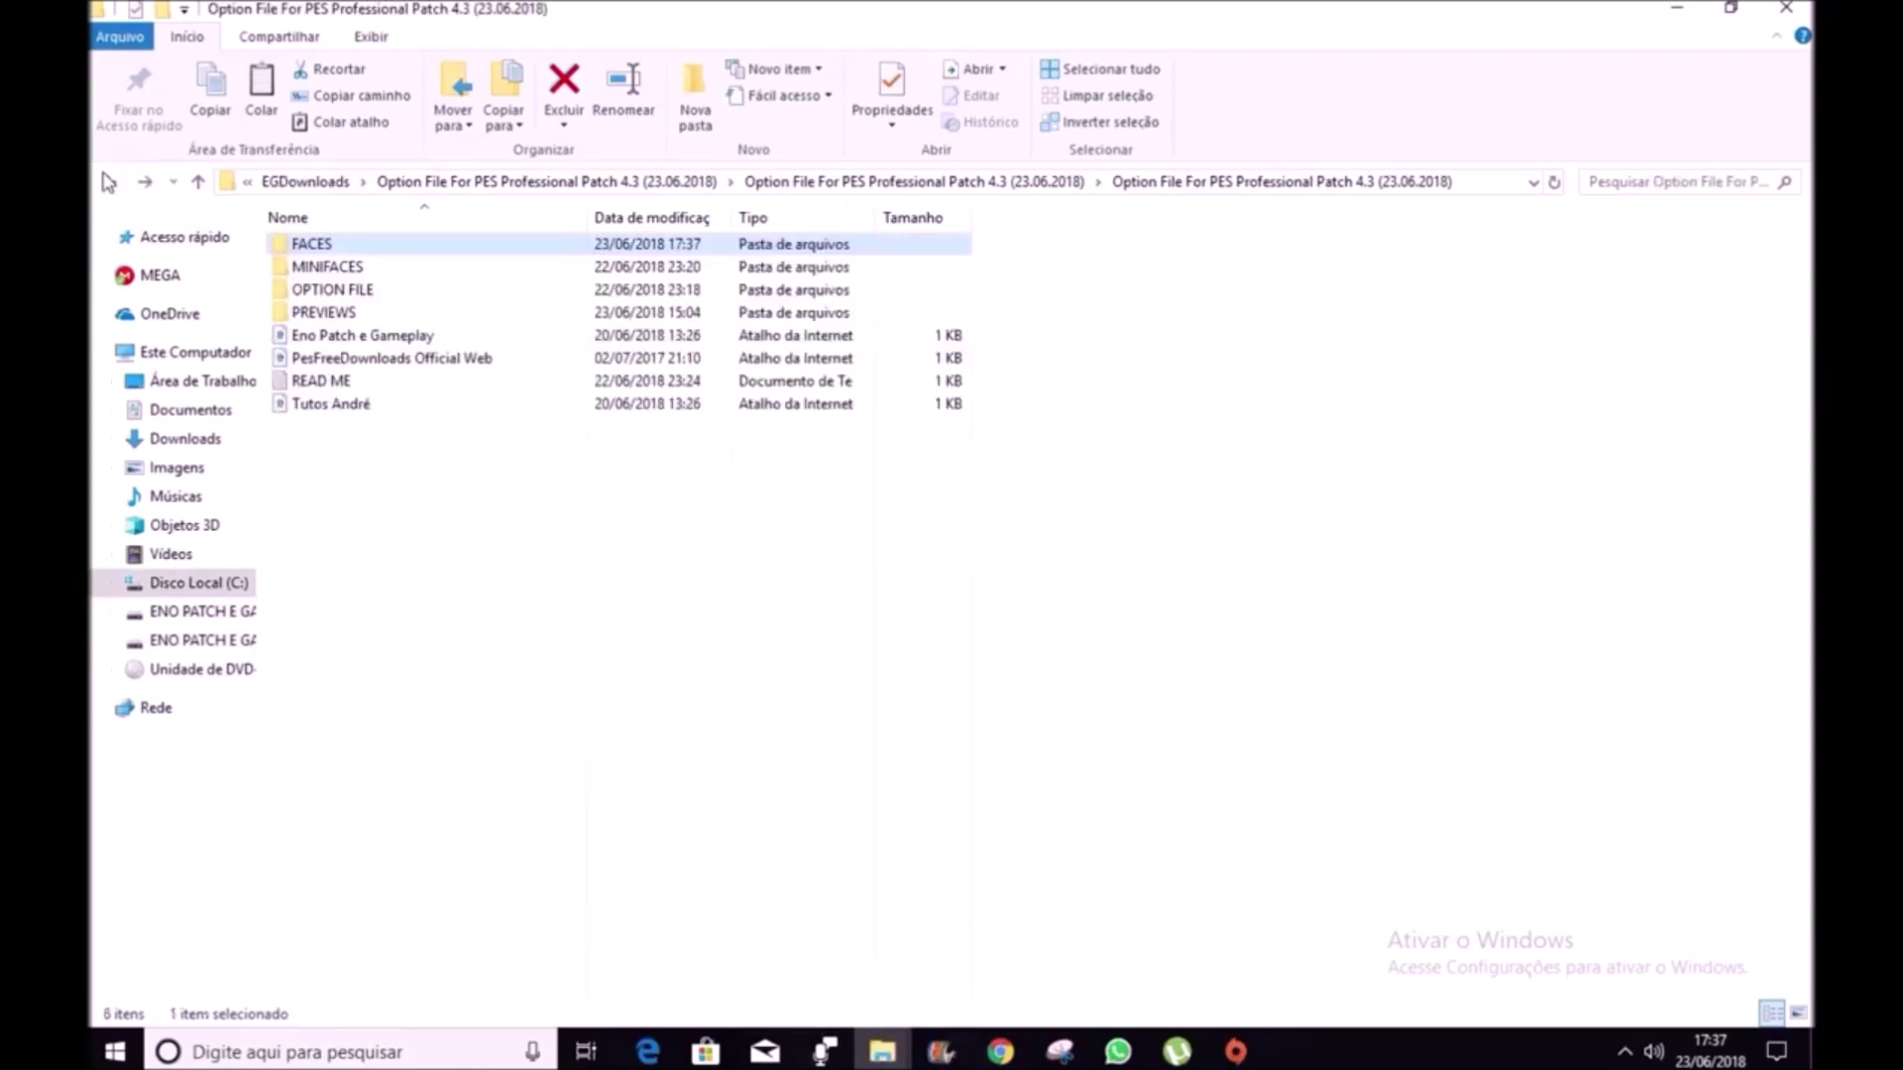
double_click(347, 291)
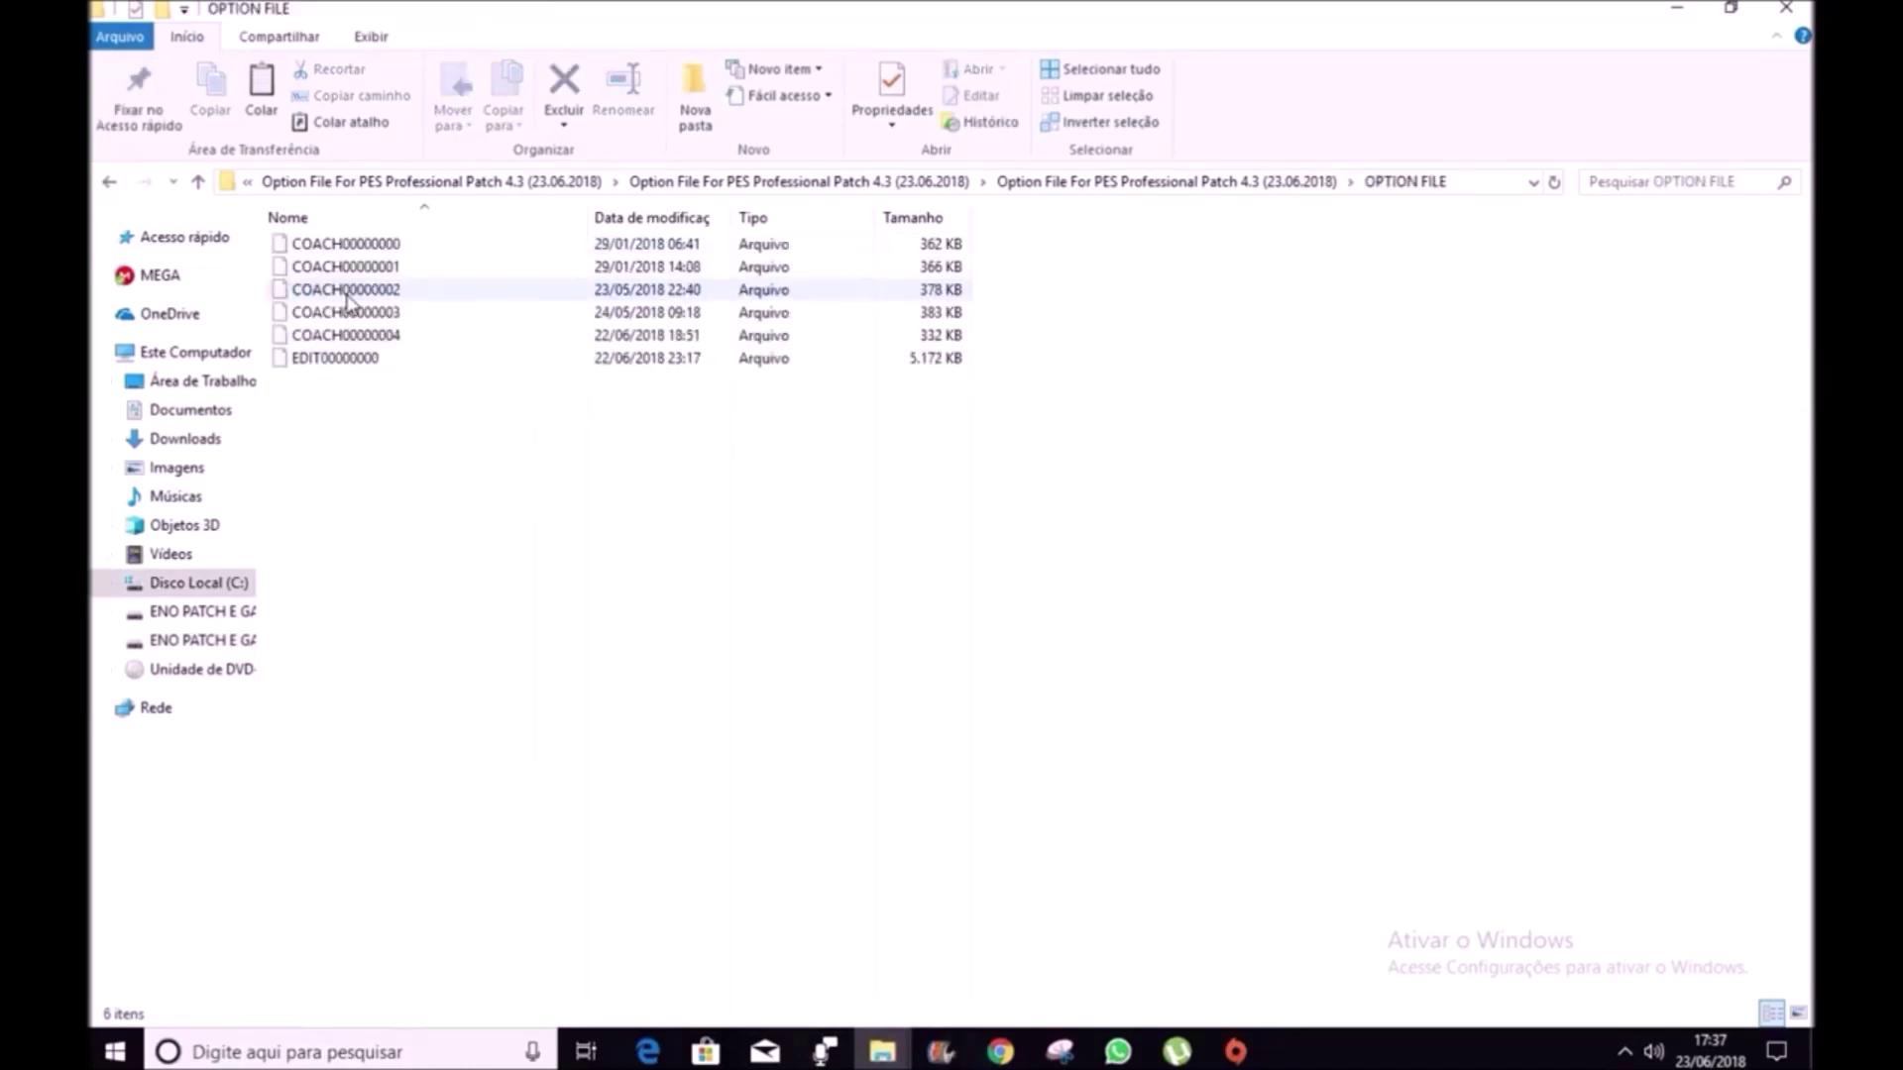
drag(359, 477, 373, 222)
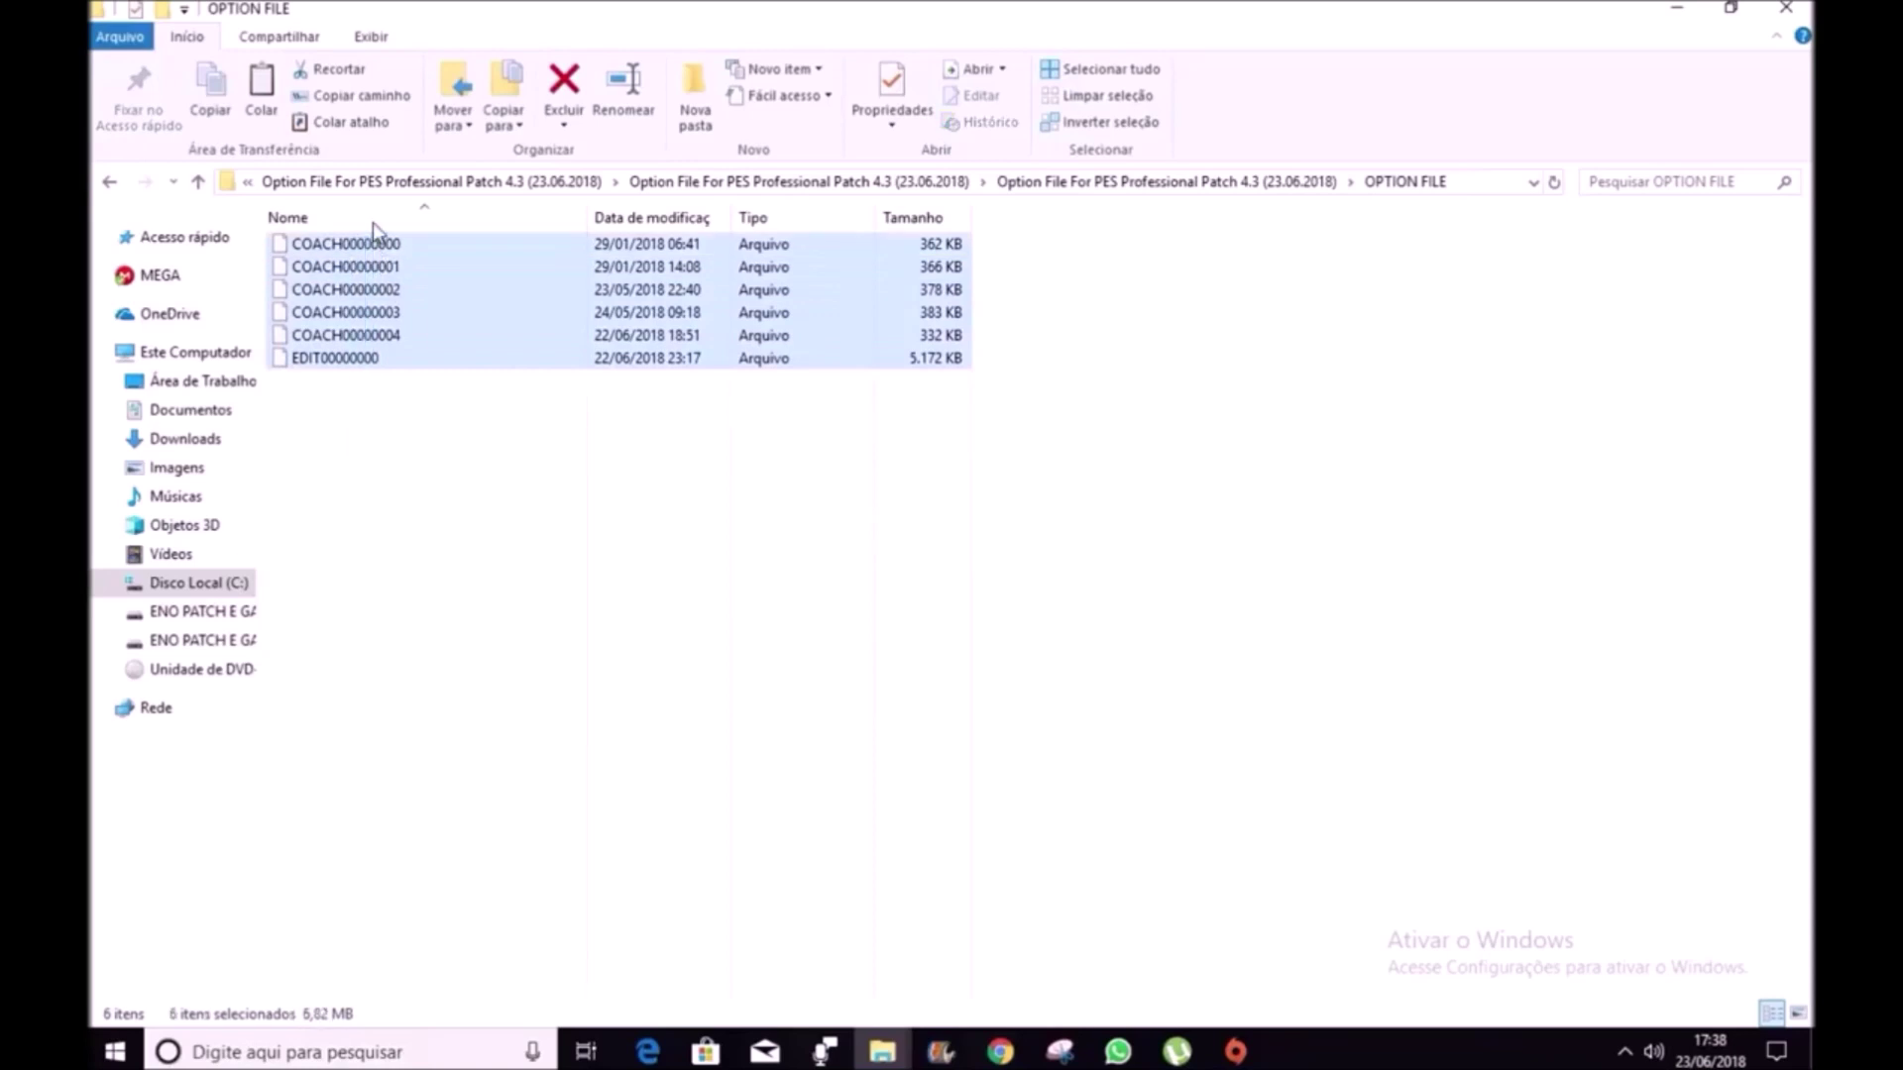
right_click(362, 283)
click(436, 587)
- Paste the copied files into Documents > KONAMI > Pro Evolution Soccer 2017 > save, replacing the existing EDIT00000000
click(199, 410)
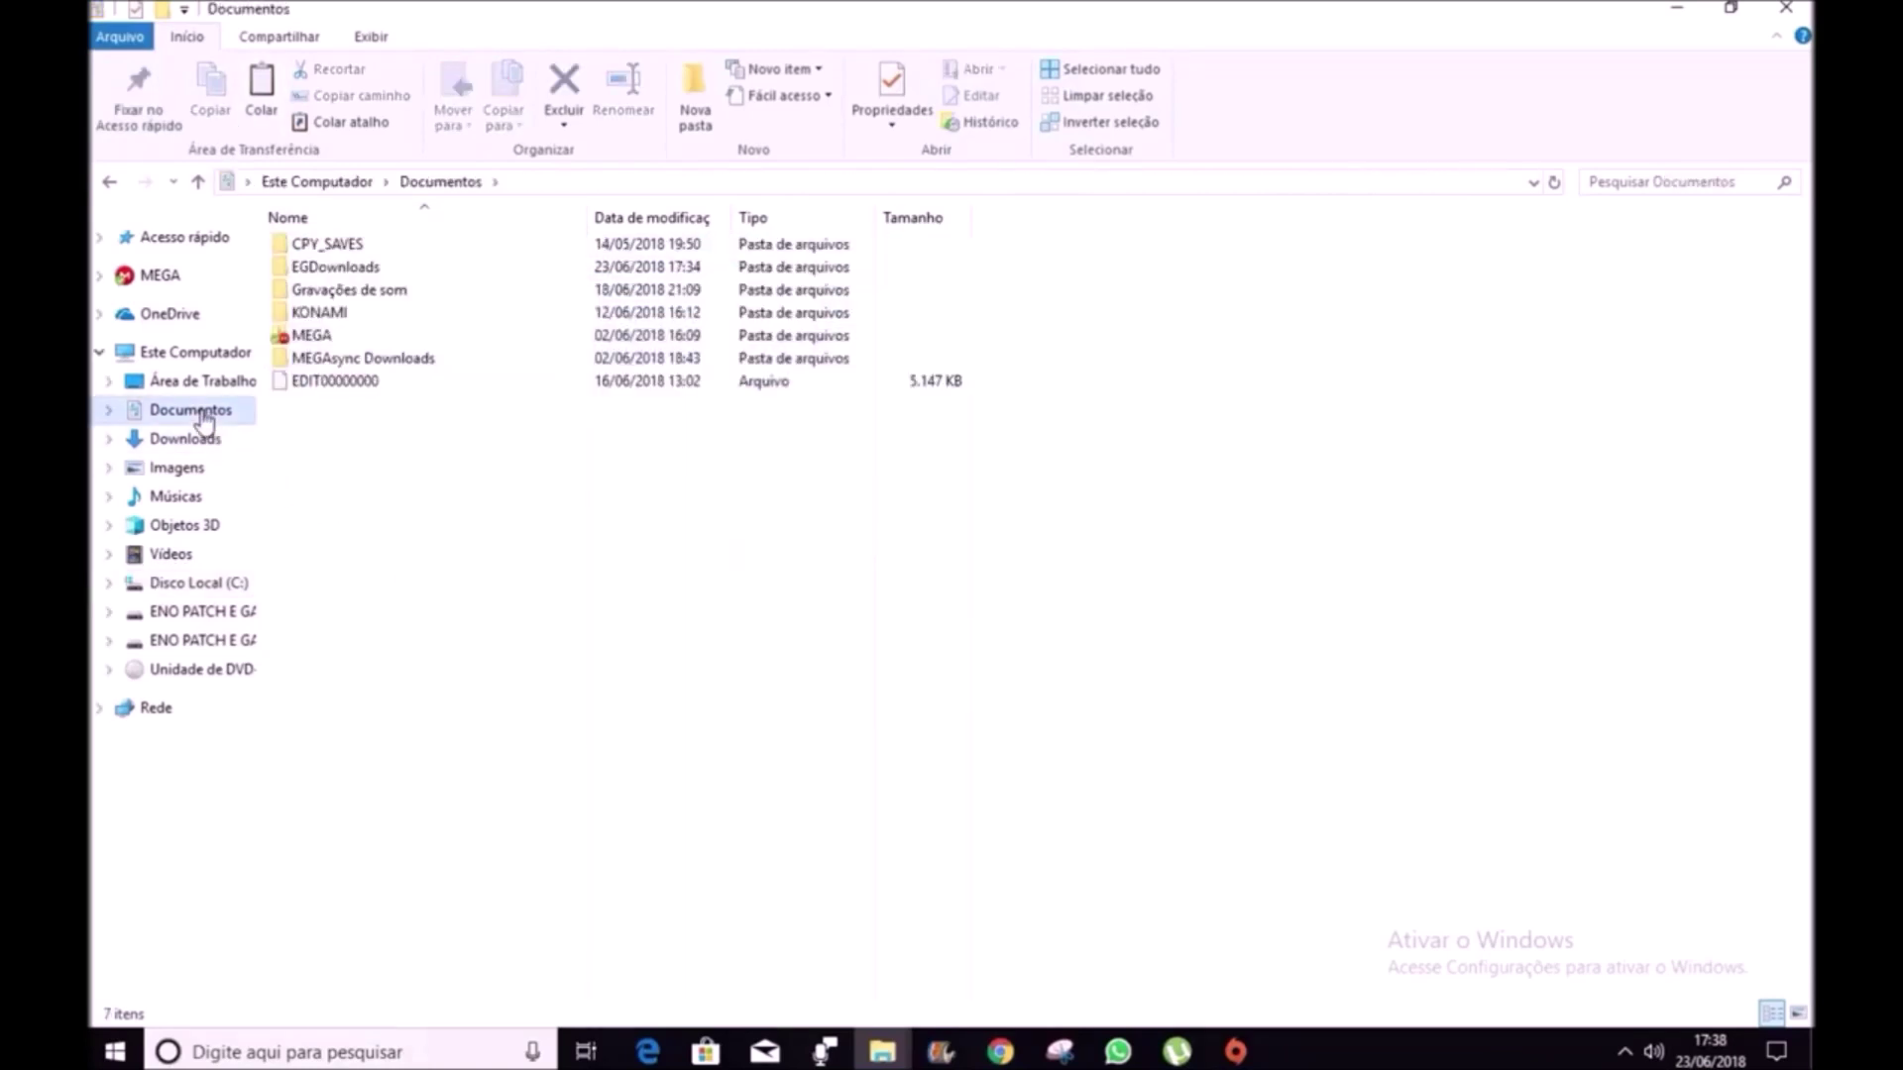
double_click(327, 313)
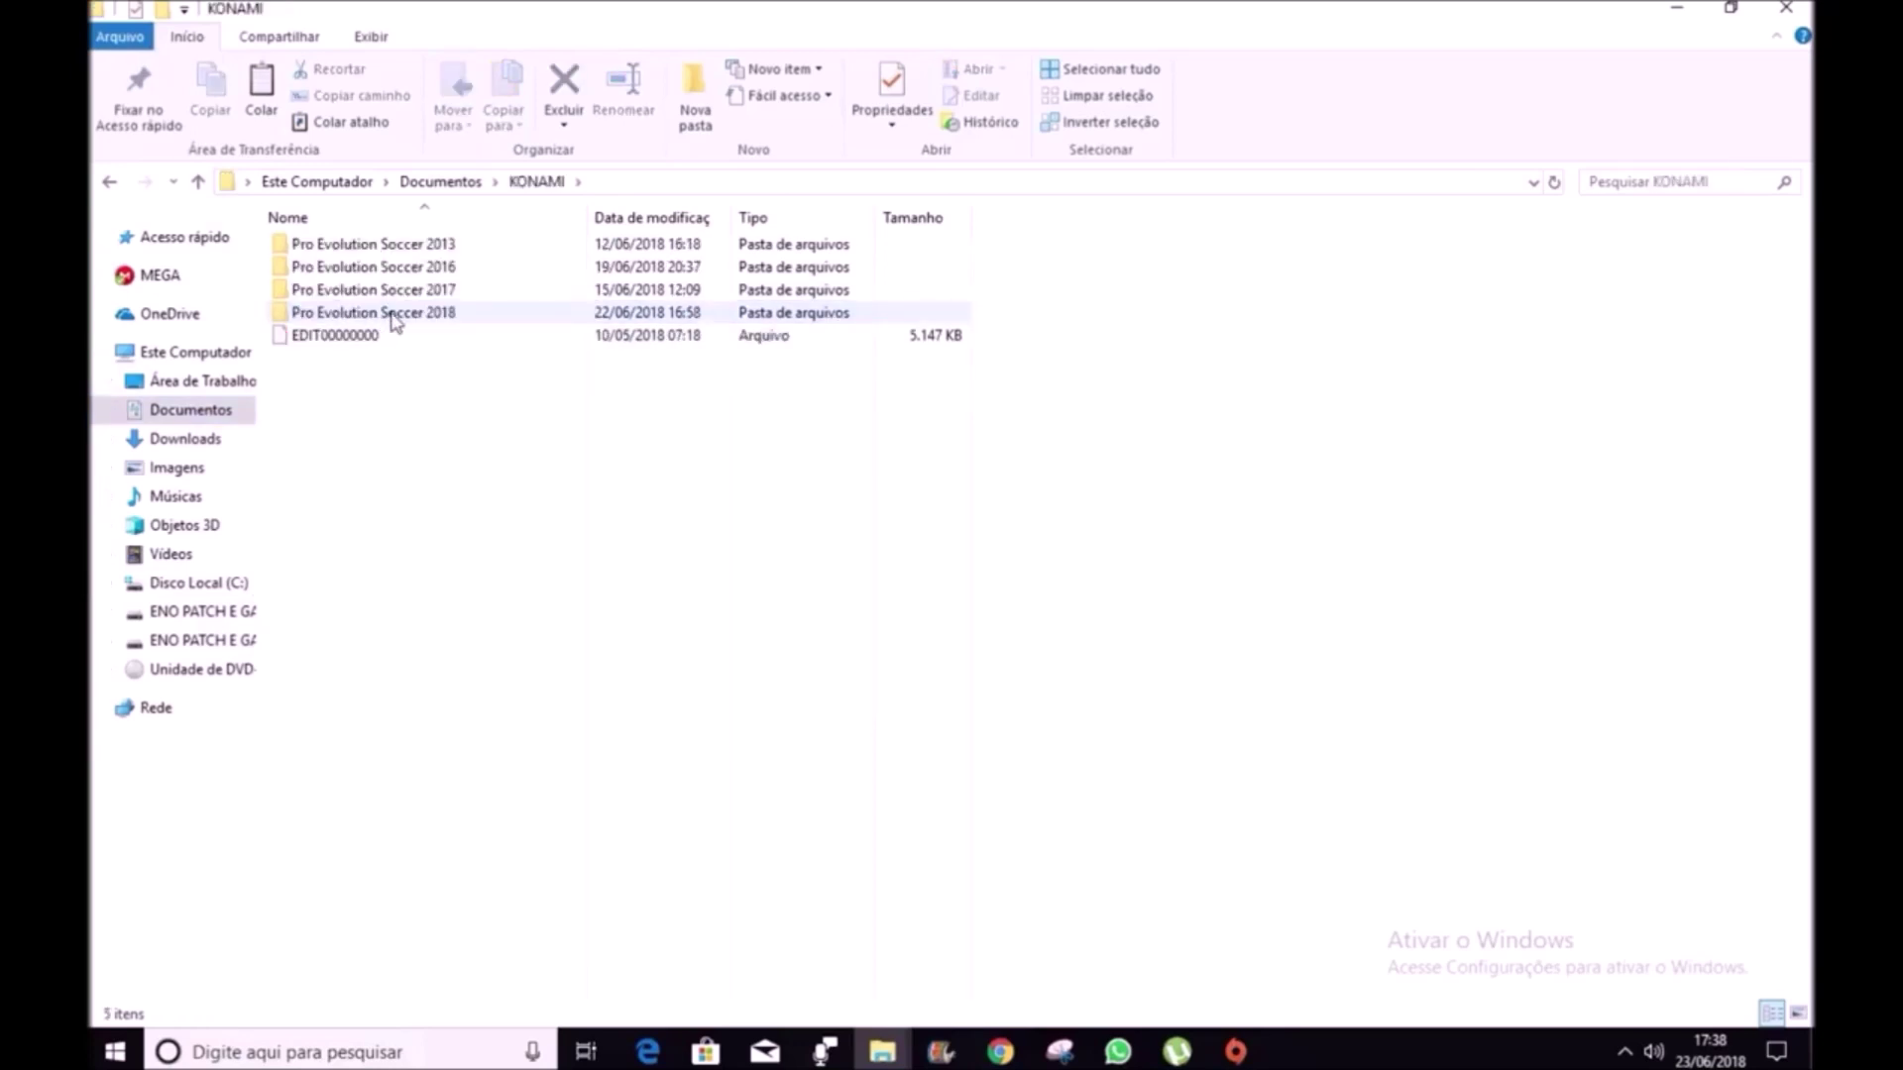
click(433, 293)
double_click(432, 298)
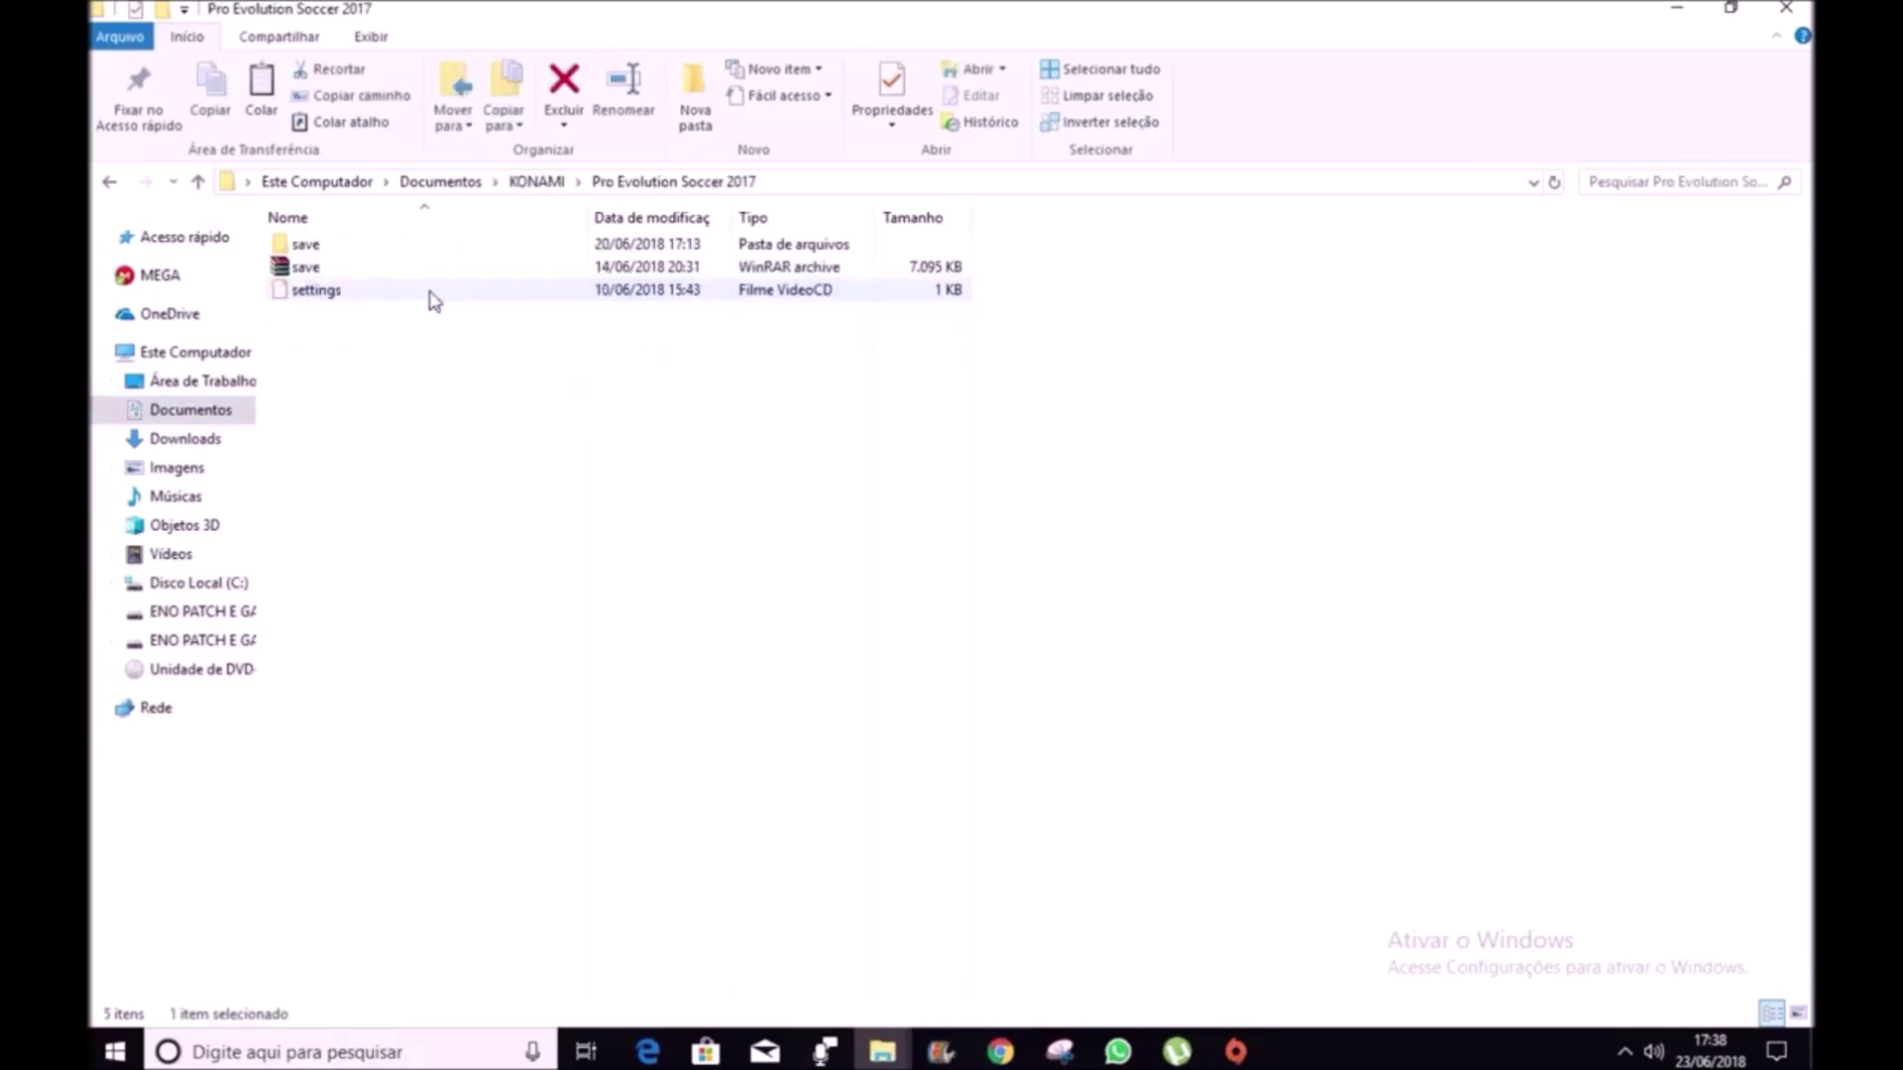
double_click(312, 246)
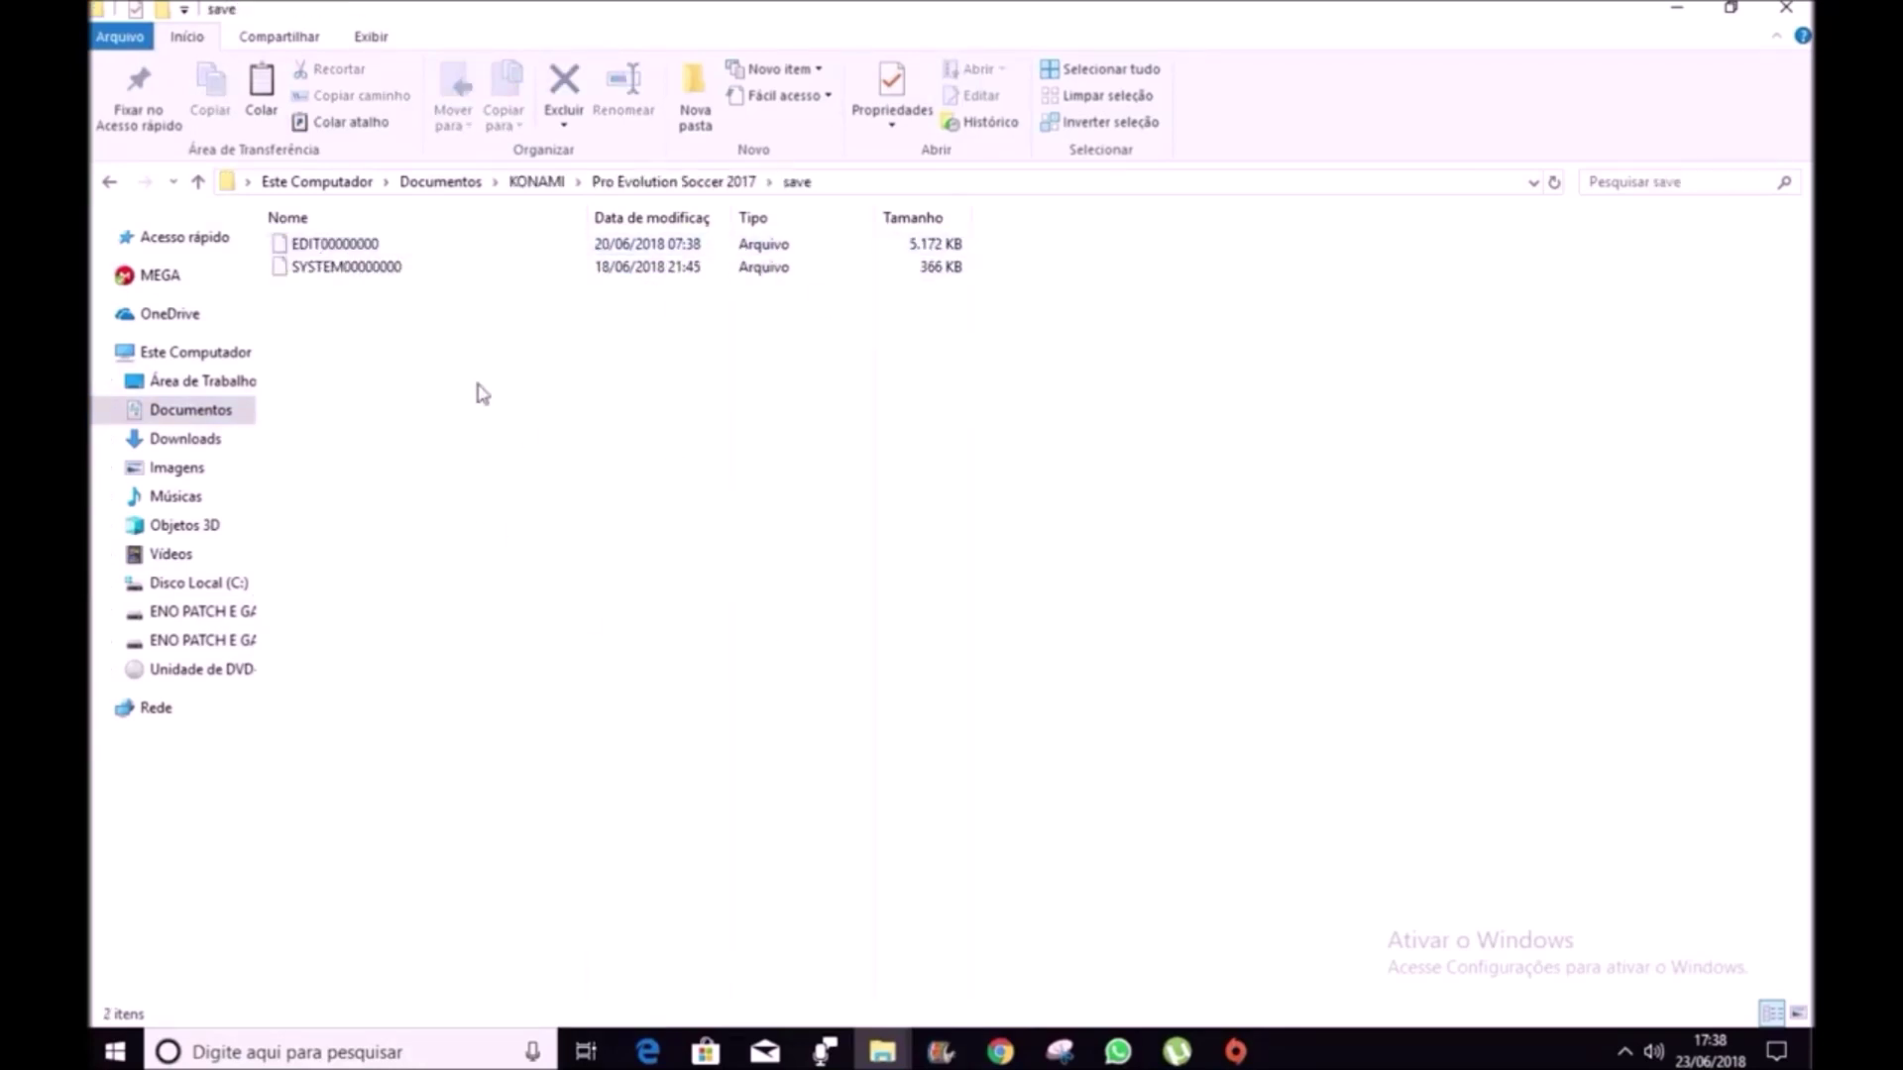
right_click(443, 338)
click(506, 493)
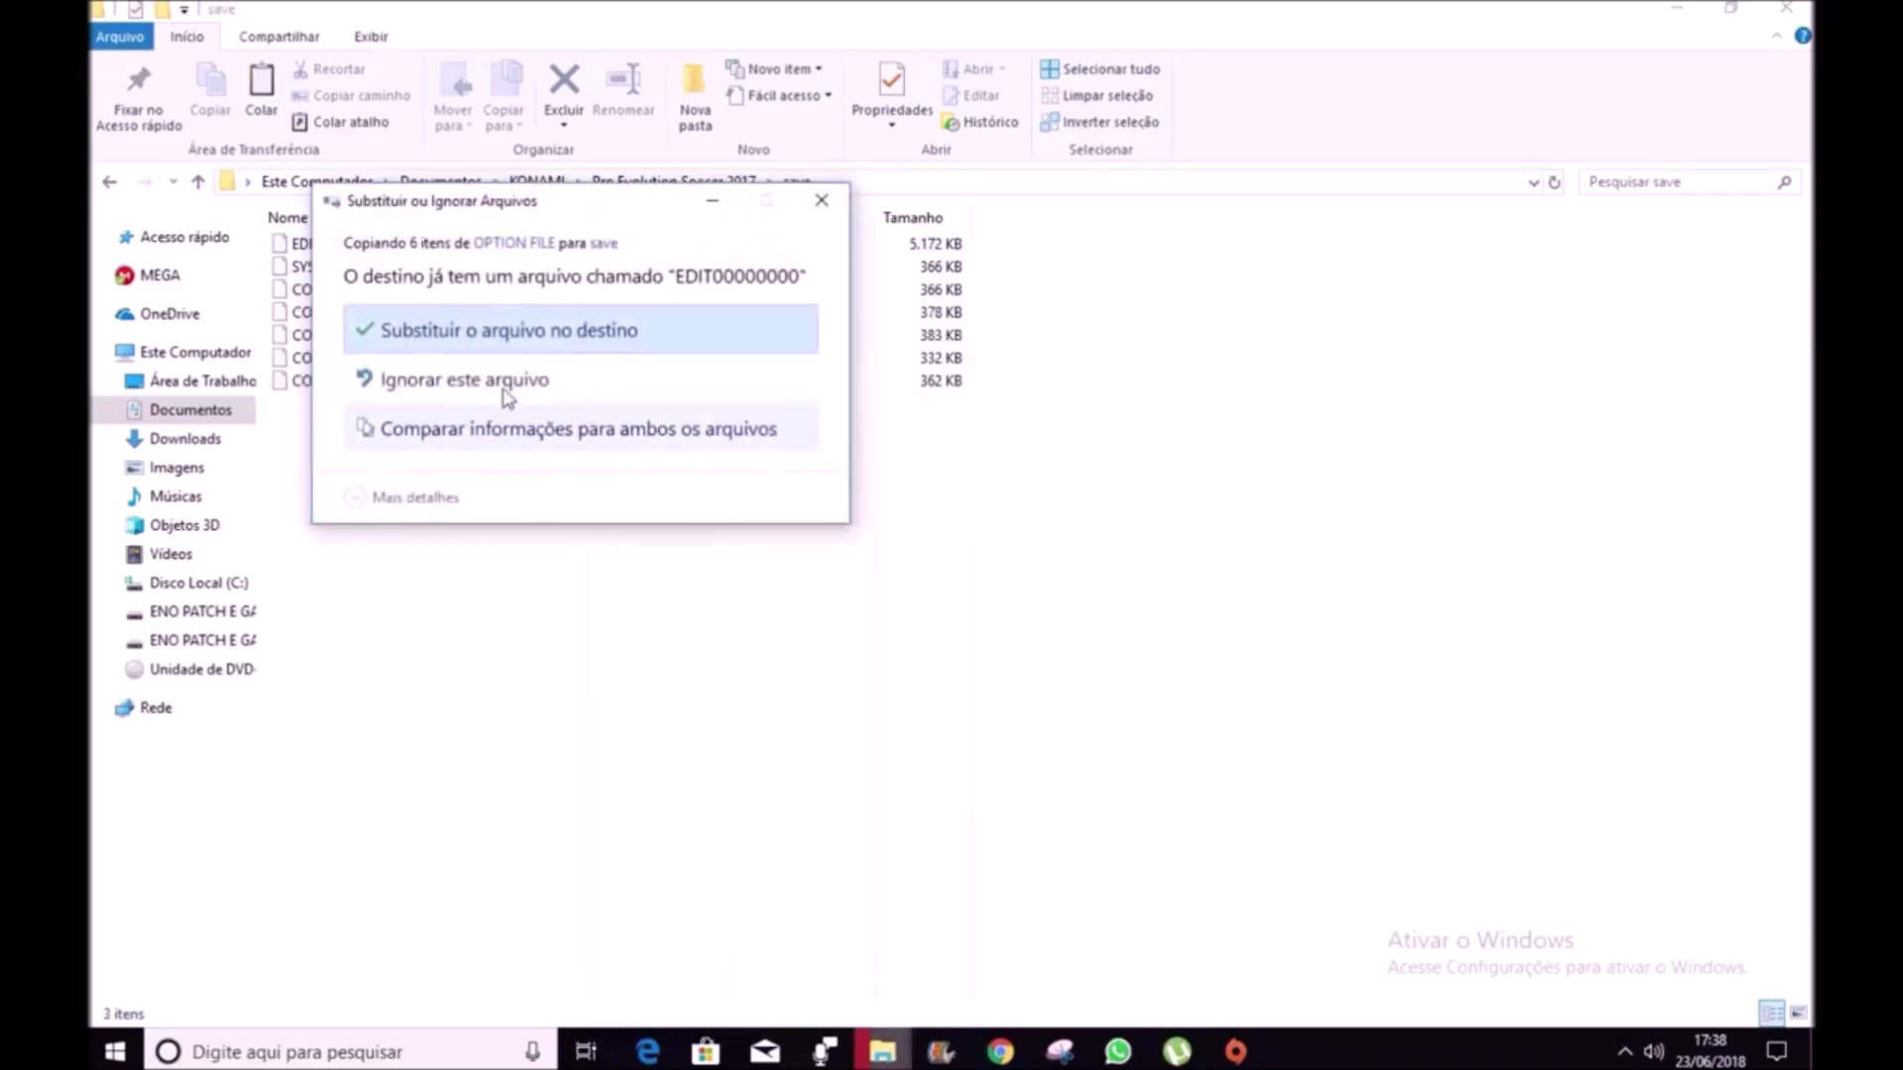
click(495, 333)
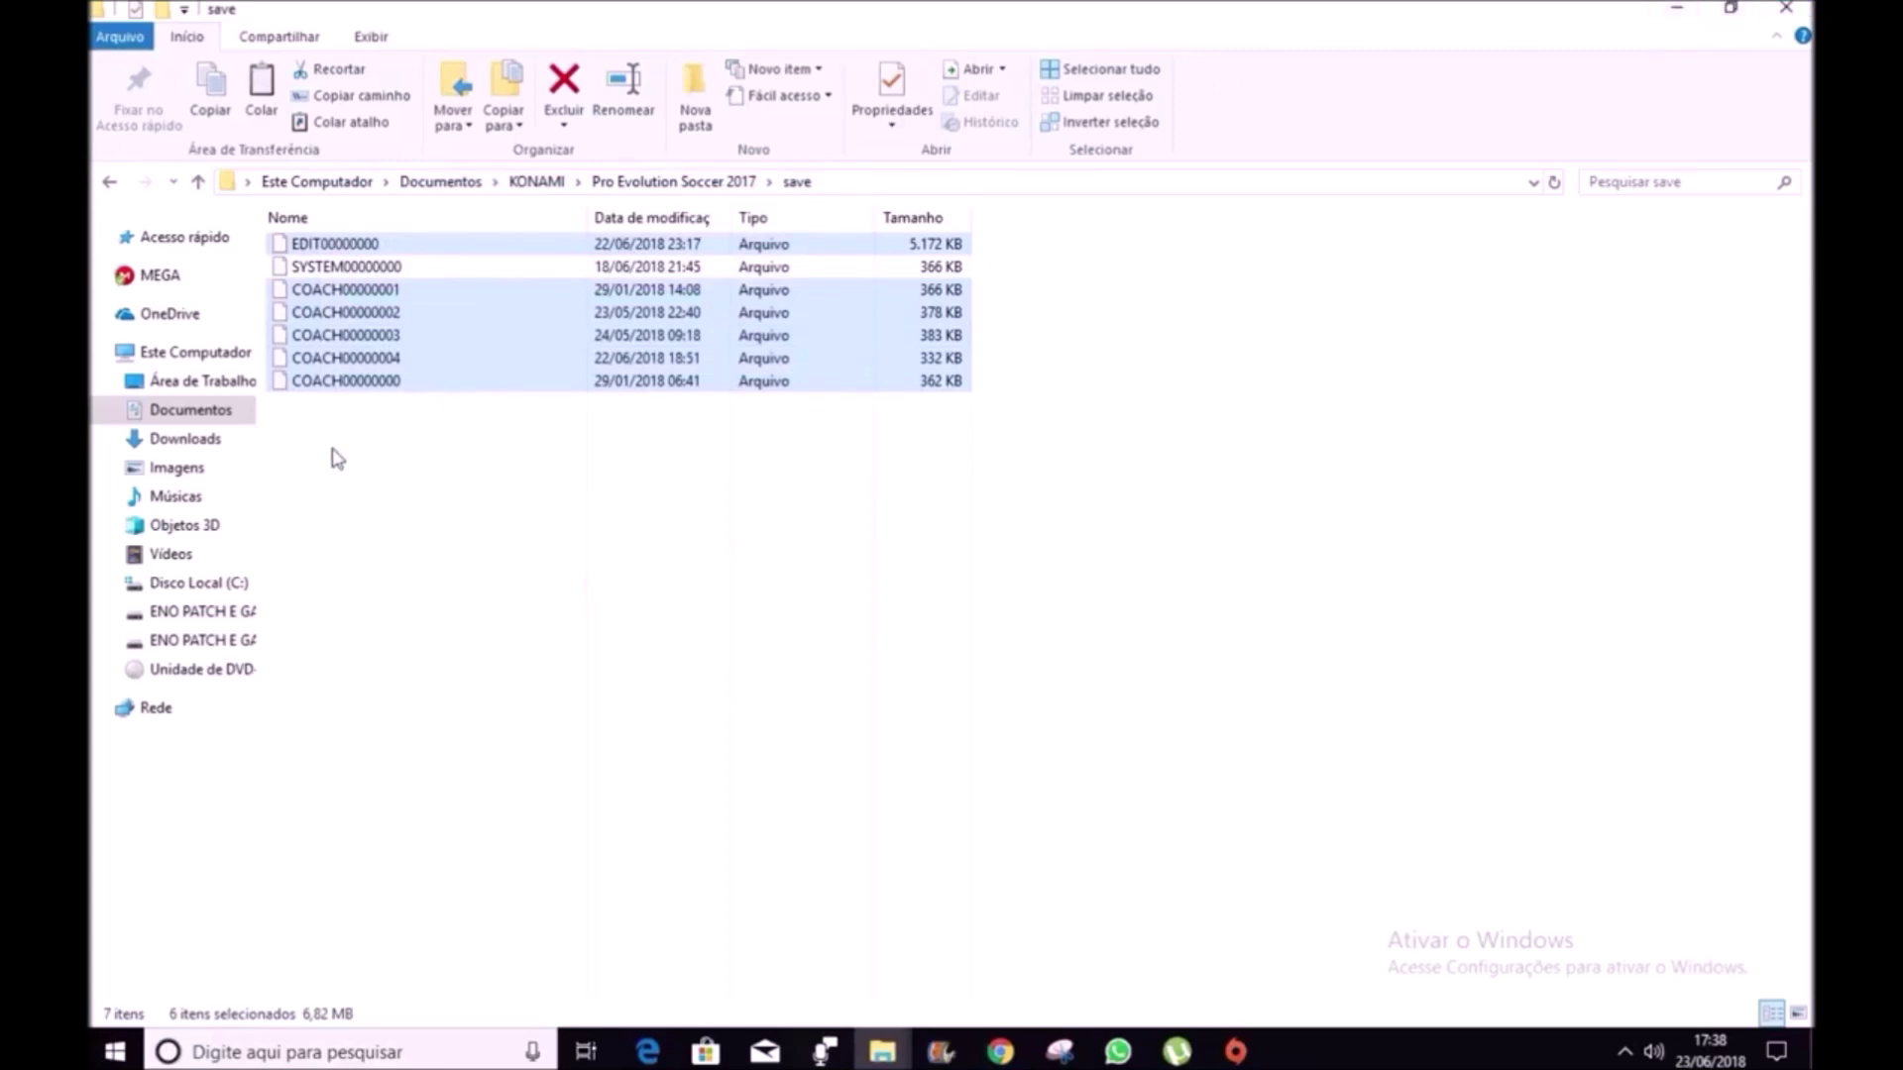
- Run PES 2017 - DpFileList Generator by Baris as administrator from the innermost DpFileList_Generator_v1.8_ DLC 2.0 folder on drive D
click(210, 612)
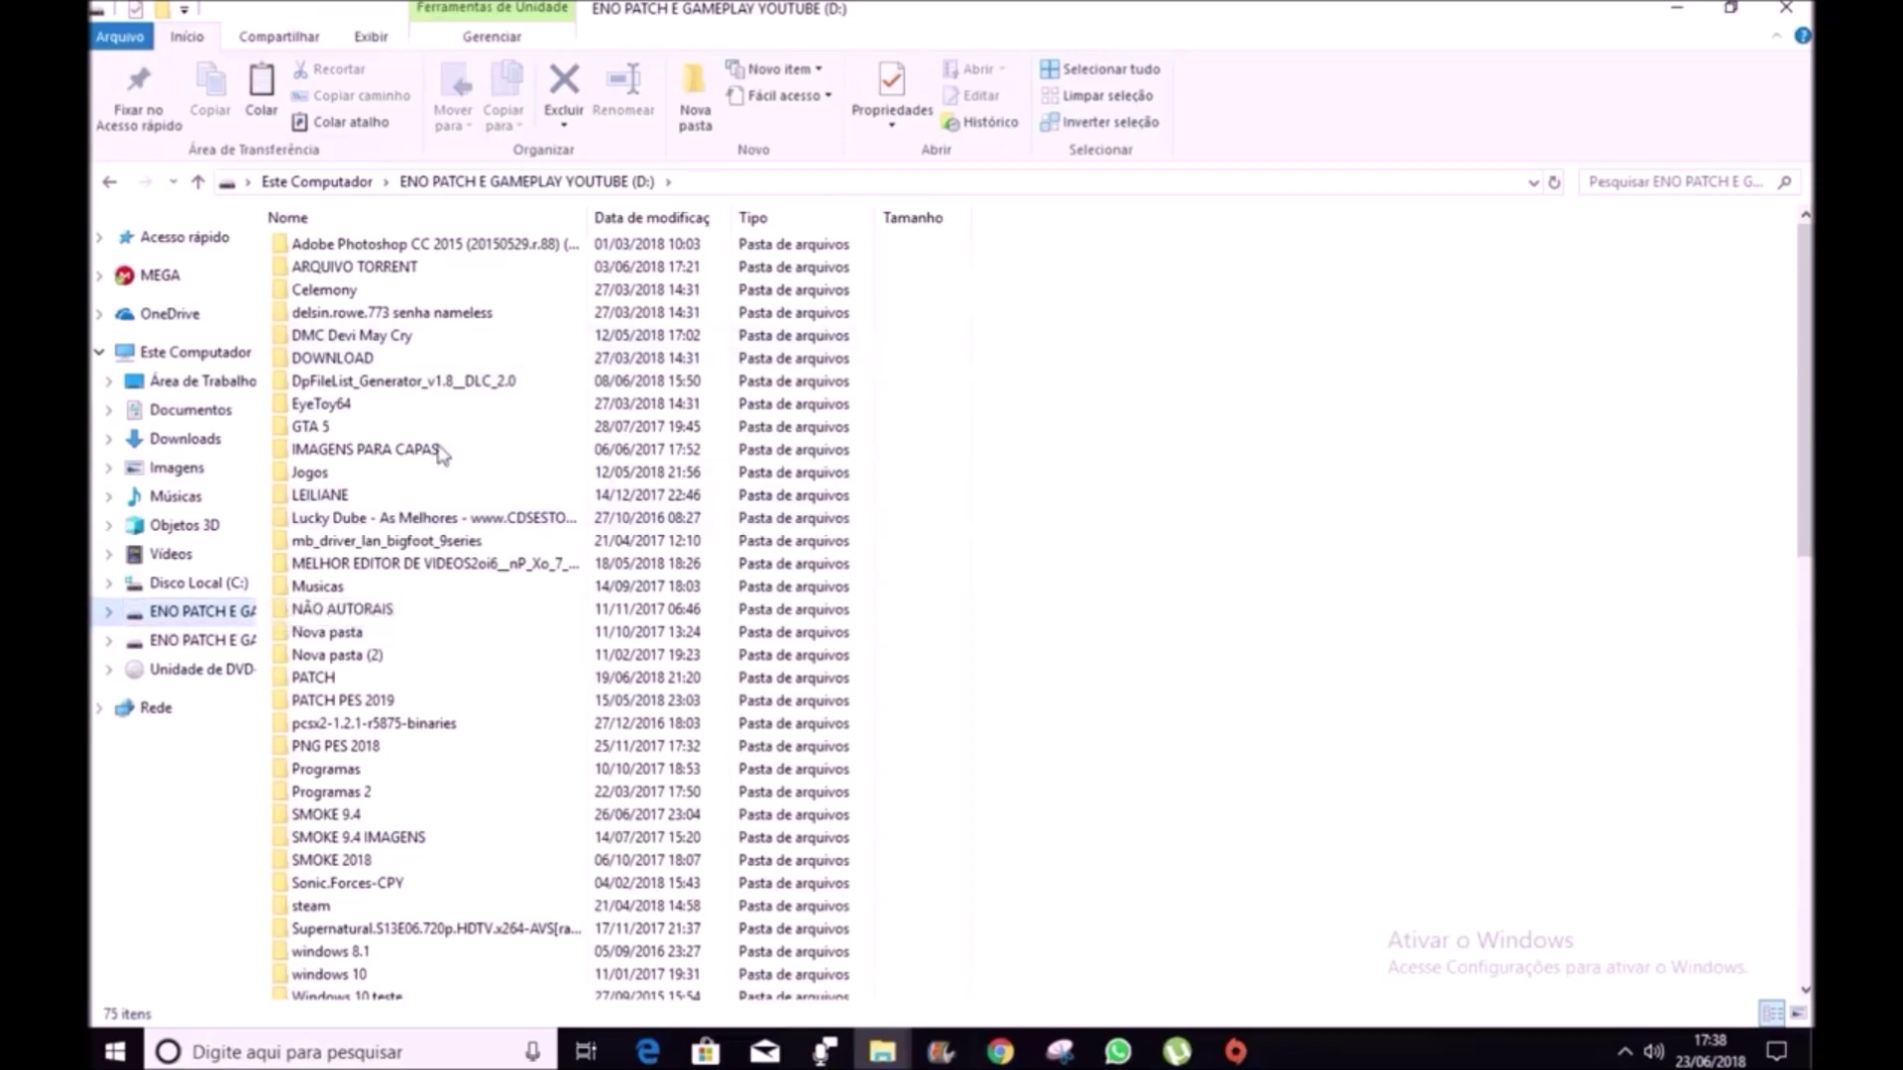
double_click(446, 383)
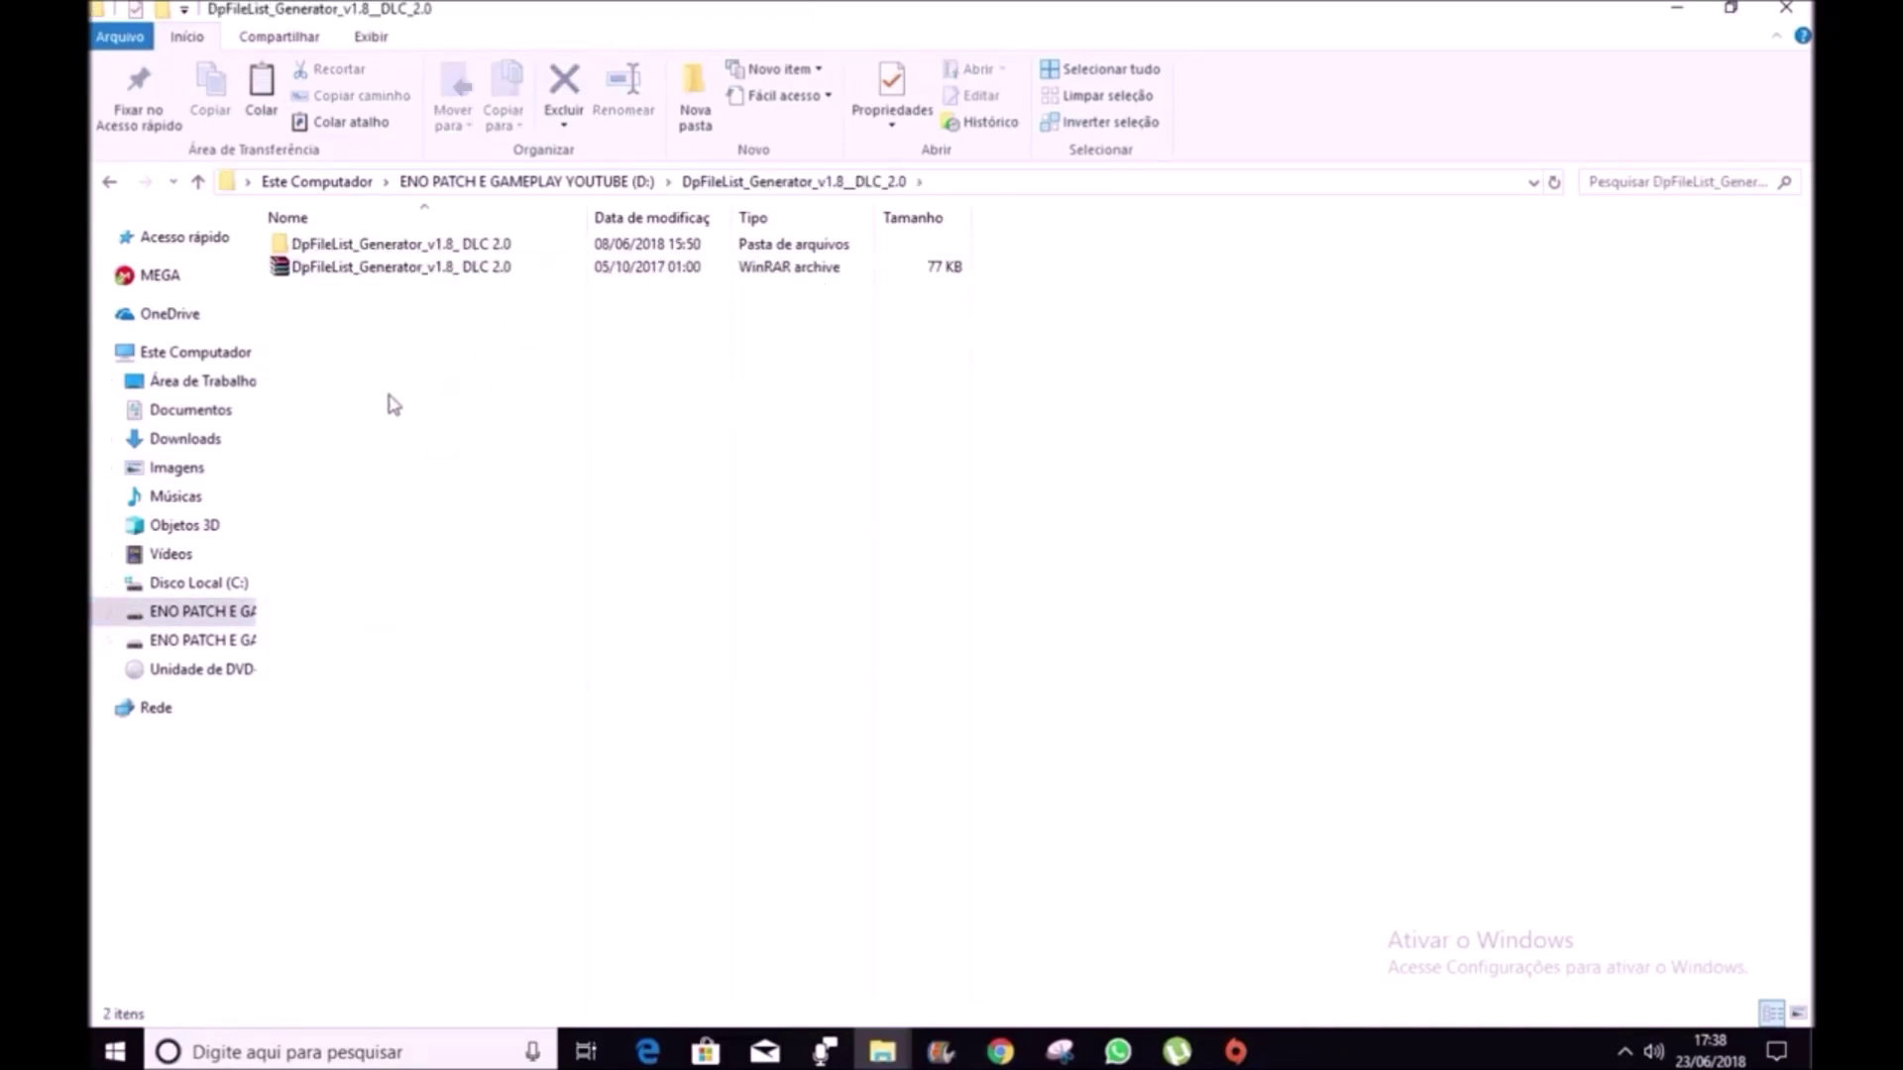
double_click(392, 247)
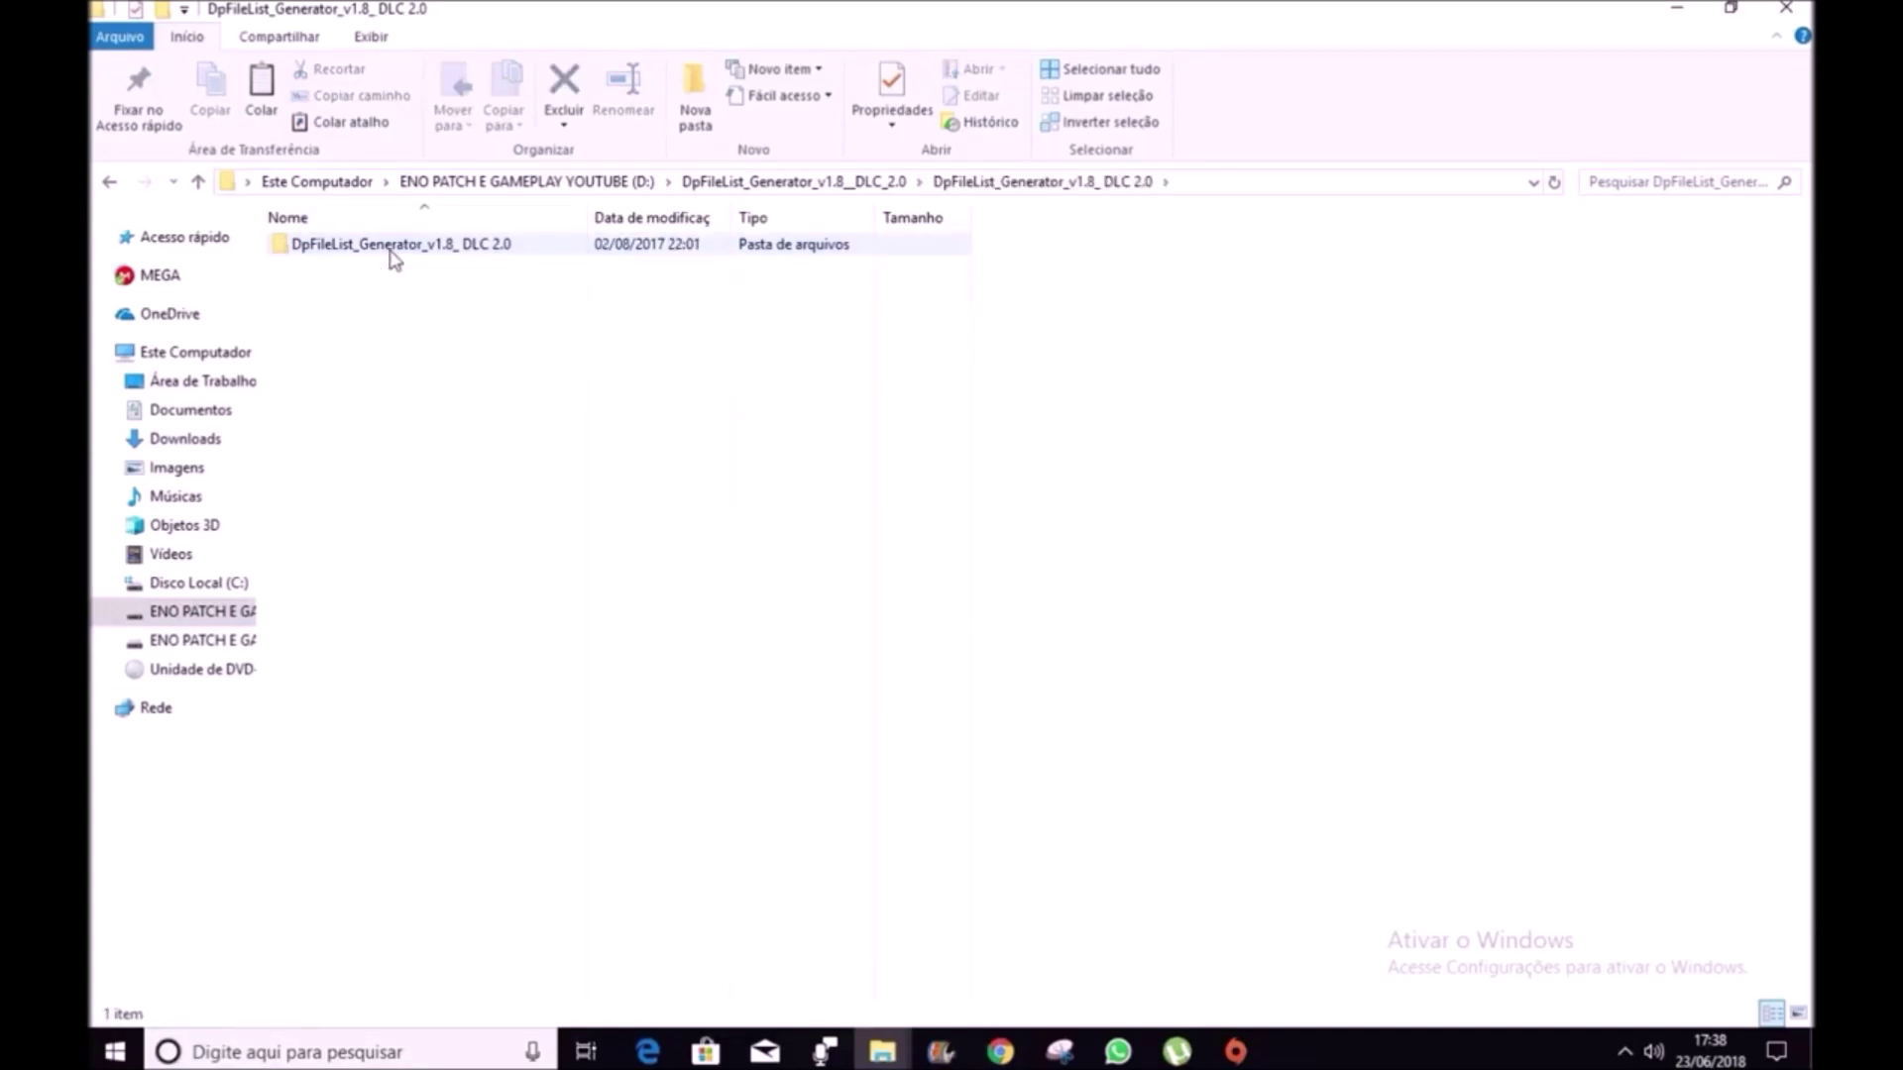
double_click(393, 248)
right_click(366, 273)
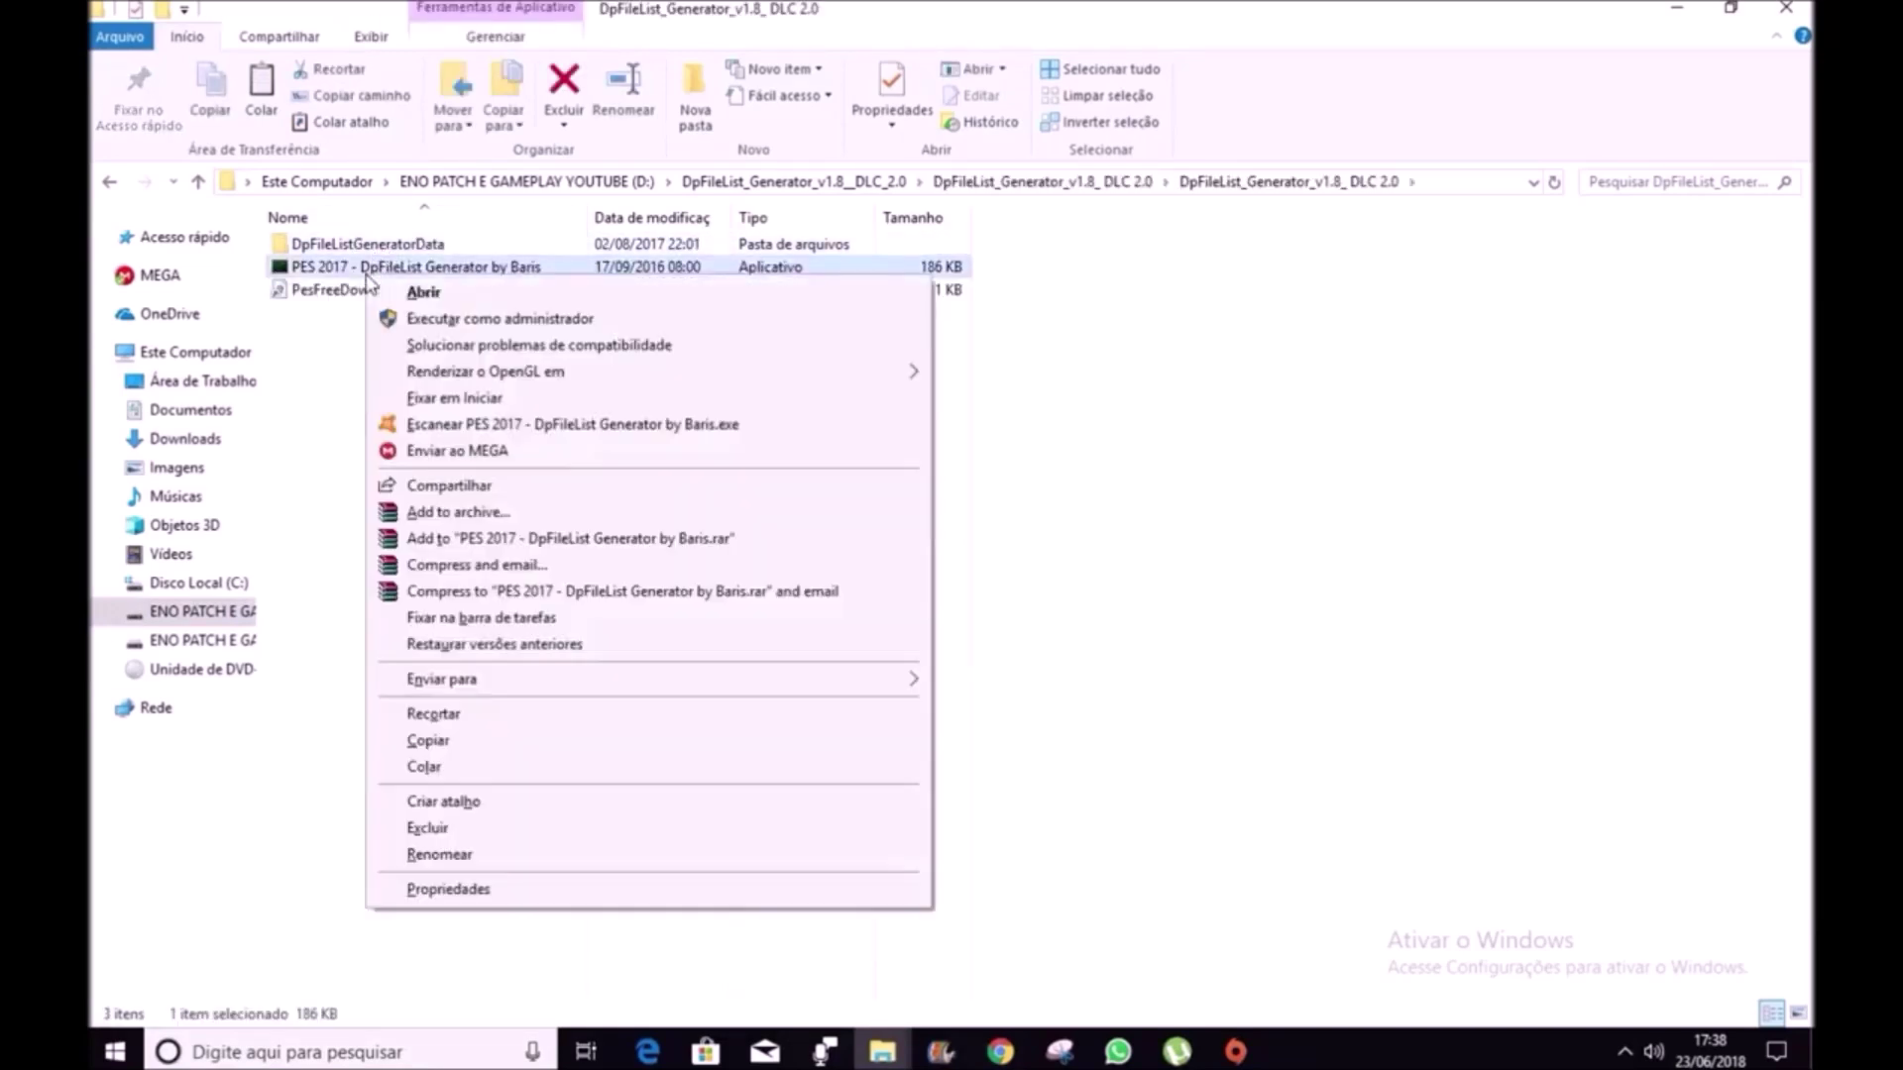
click(429, 321)
click(859, 690)
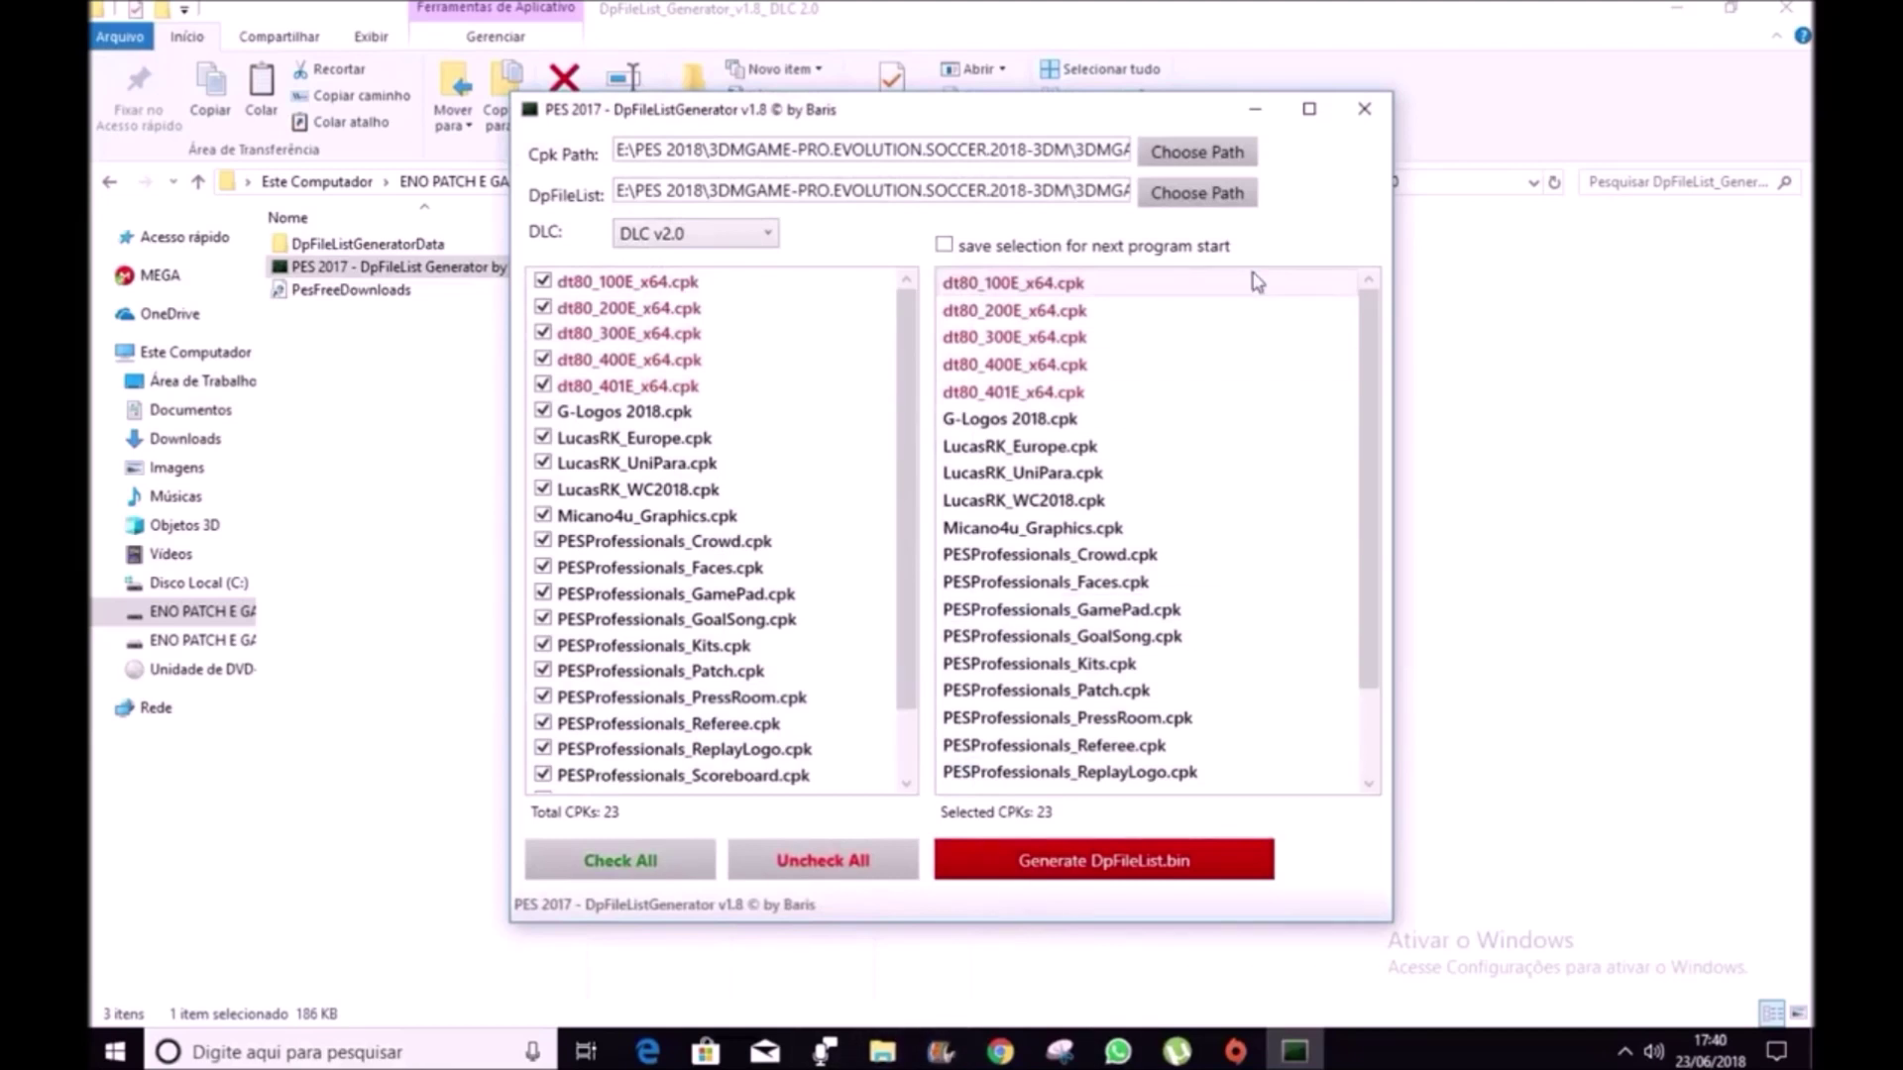
- Set the Cpk Path to the download folder under E:\PES 17\NOVA PASTA\PROFESSIONALS PATCH\Pro Evolution Soccer 2017
click(1200, 155)
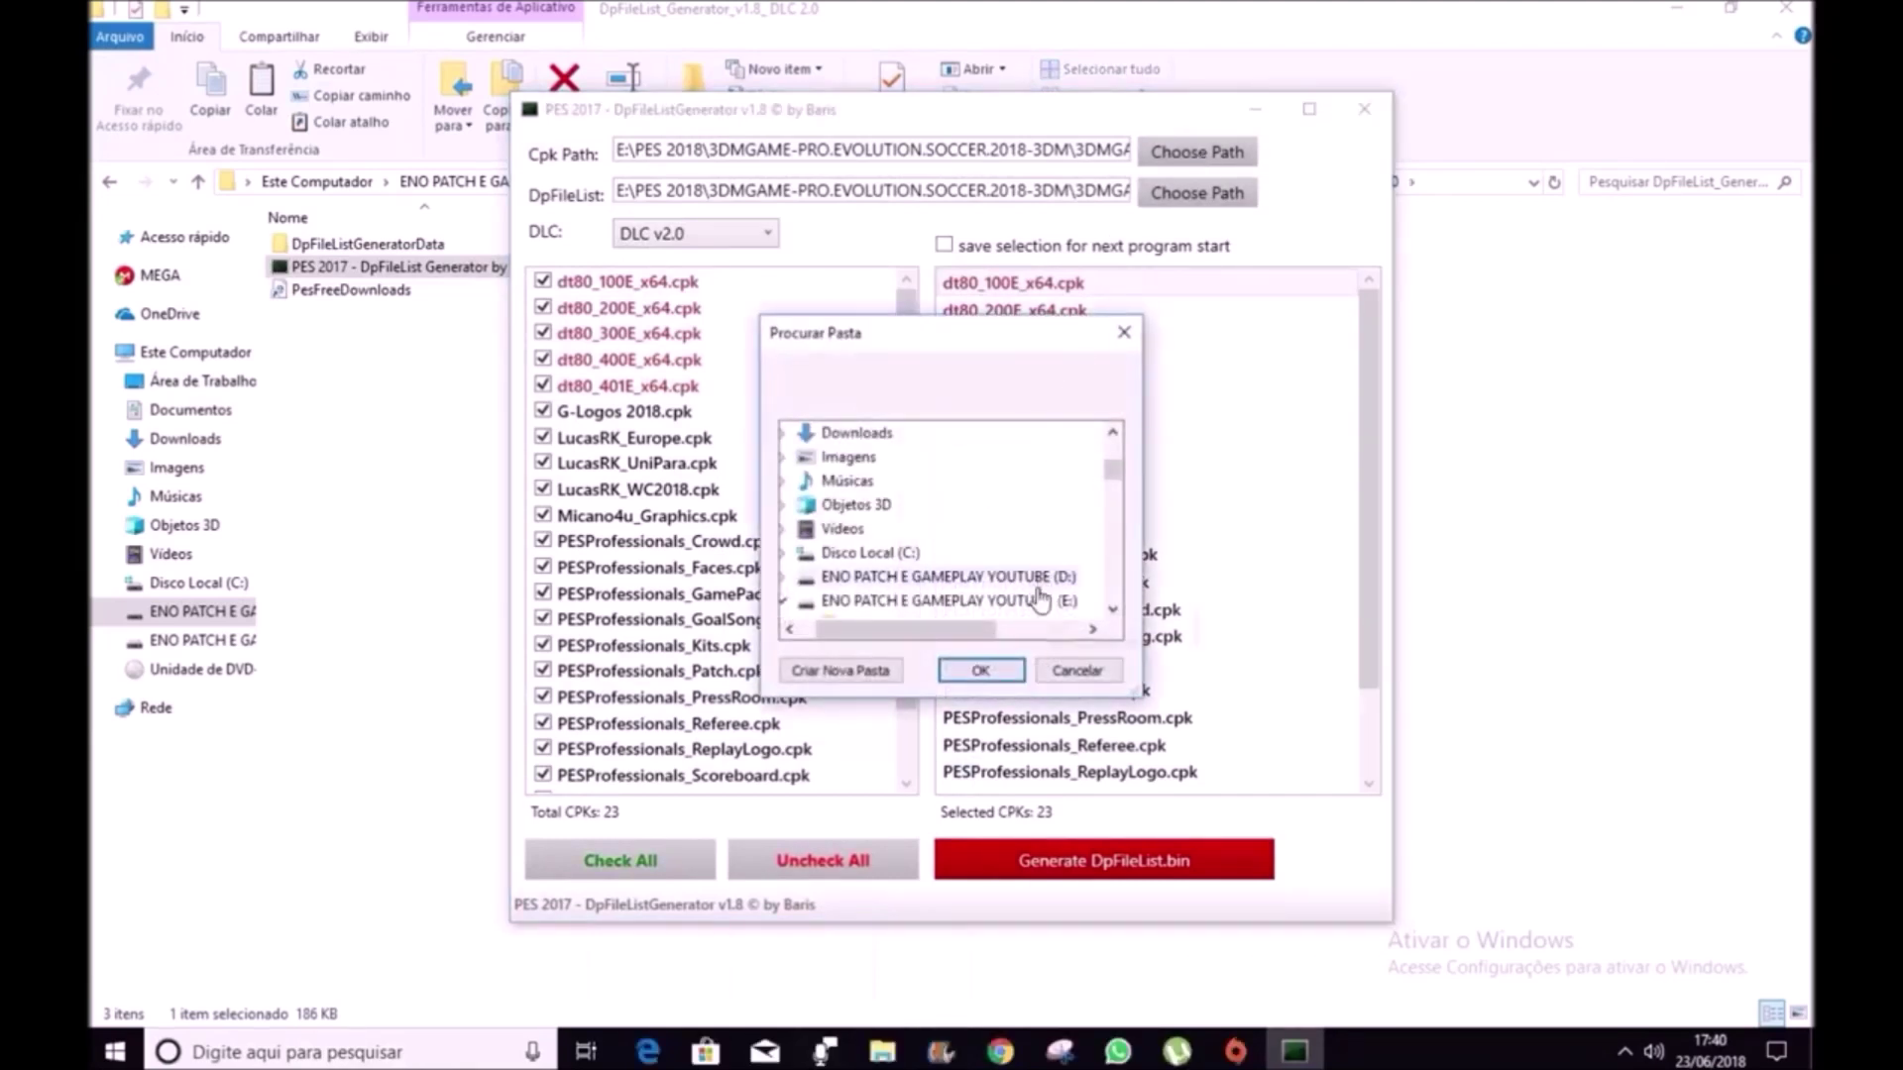
click(1016, 603)
scroll(1063, 587, down, 3)
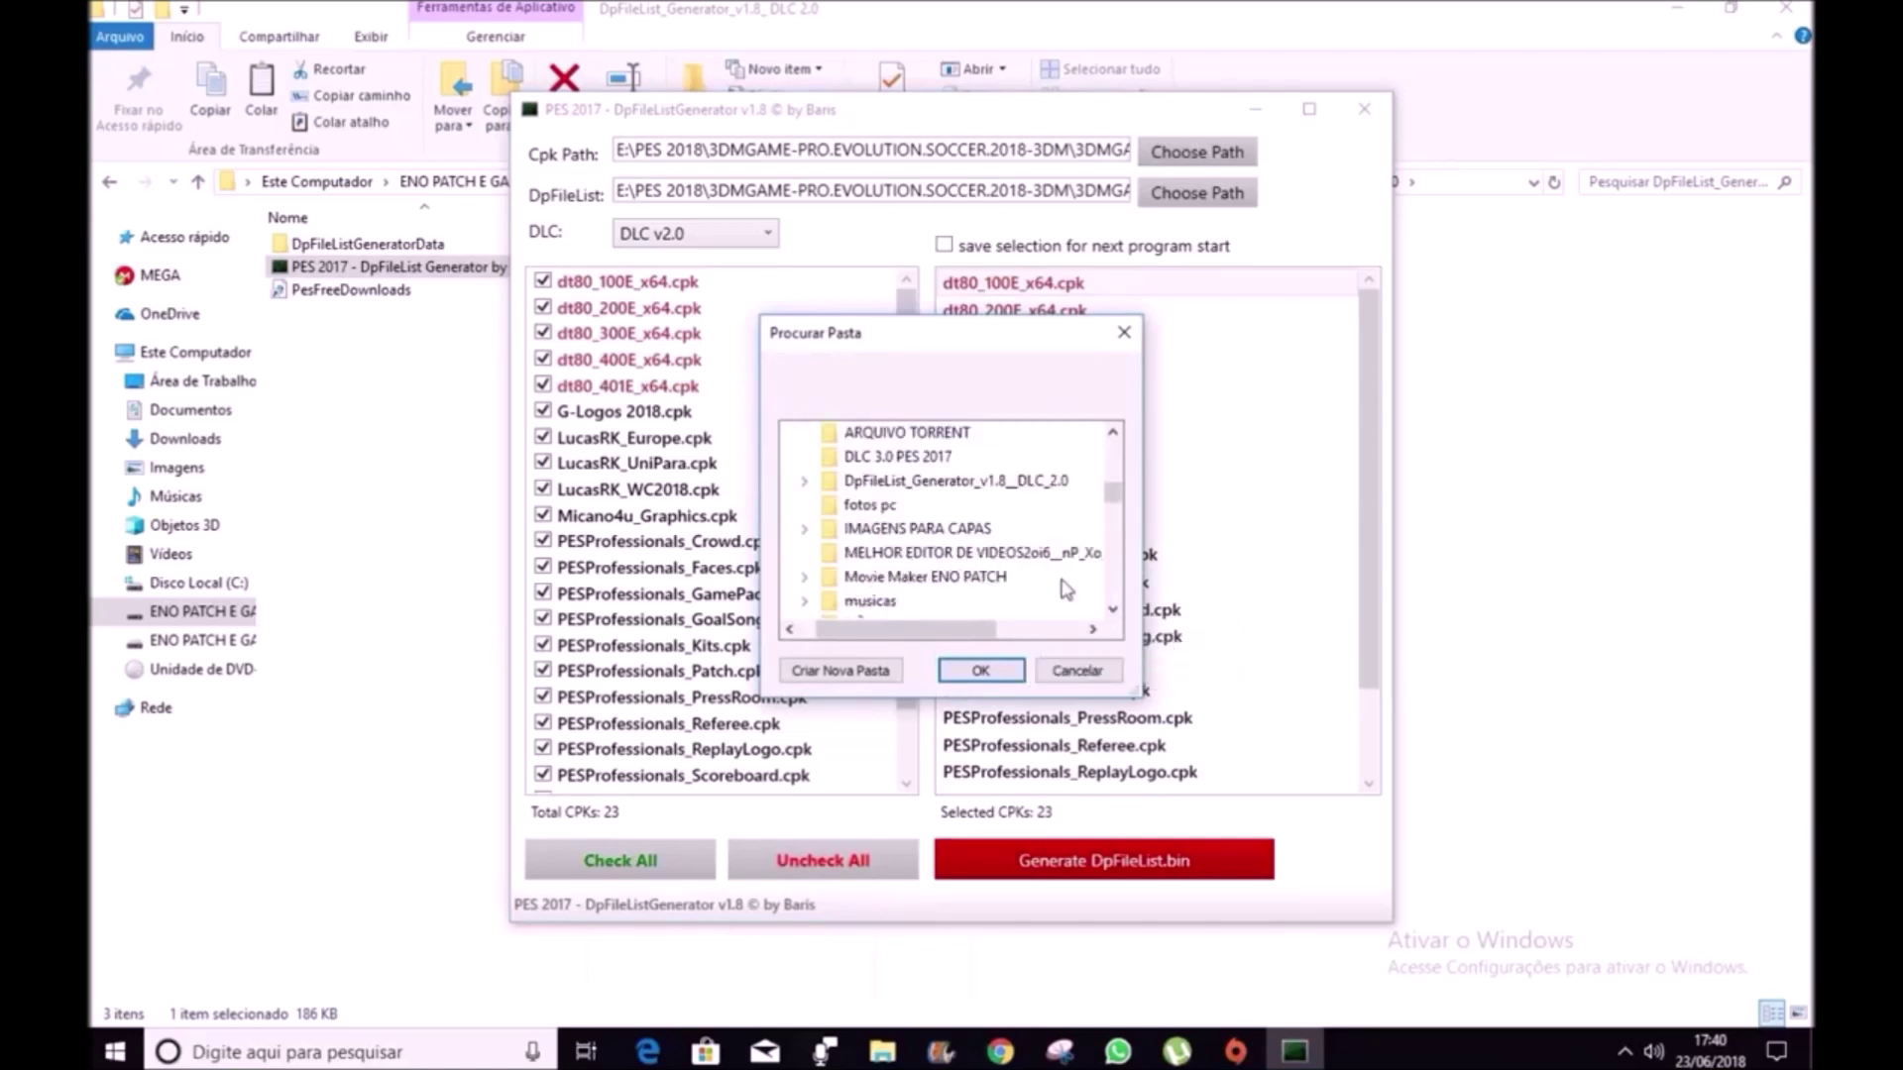
scroll(1064, 588, down, 3)
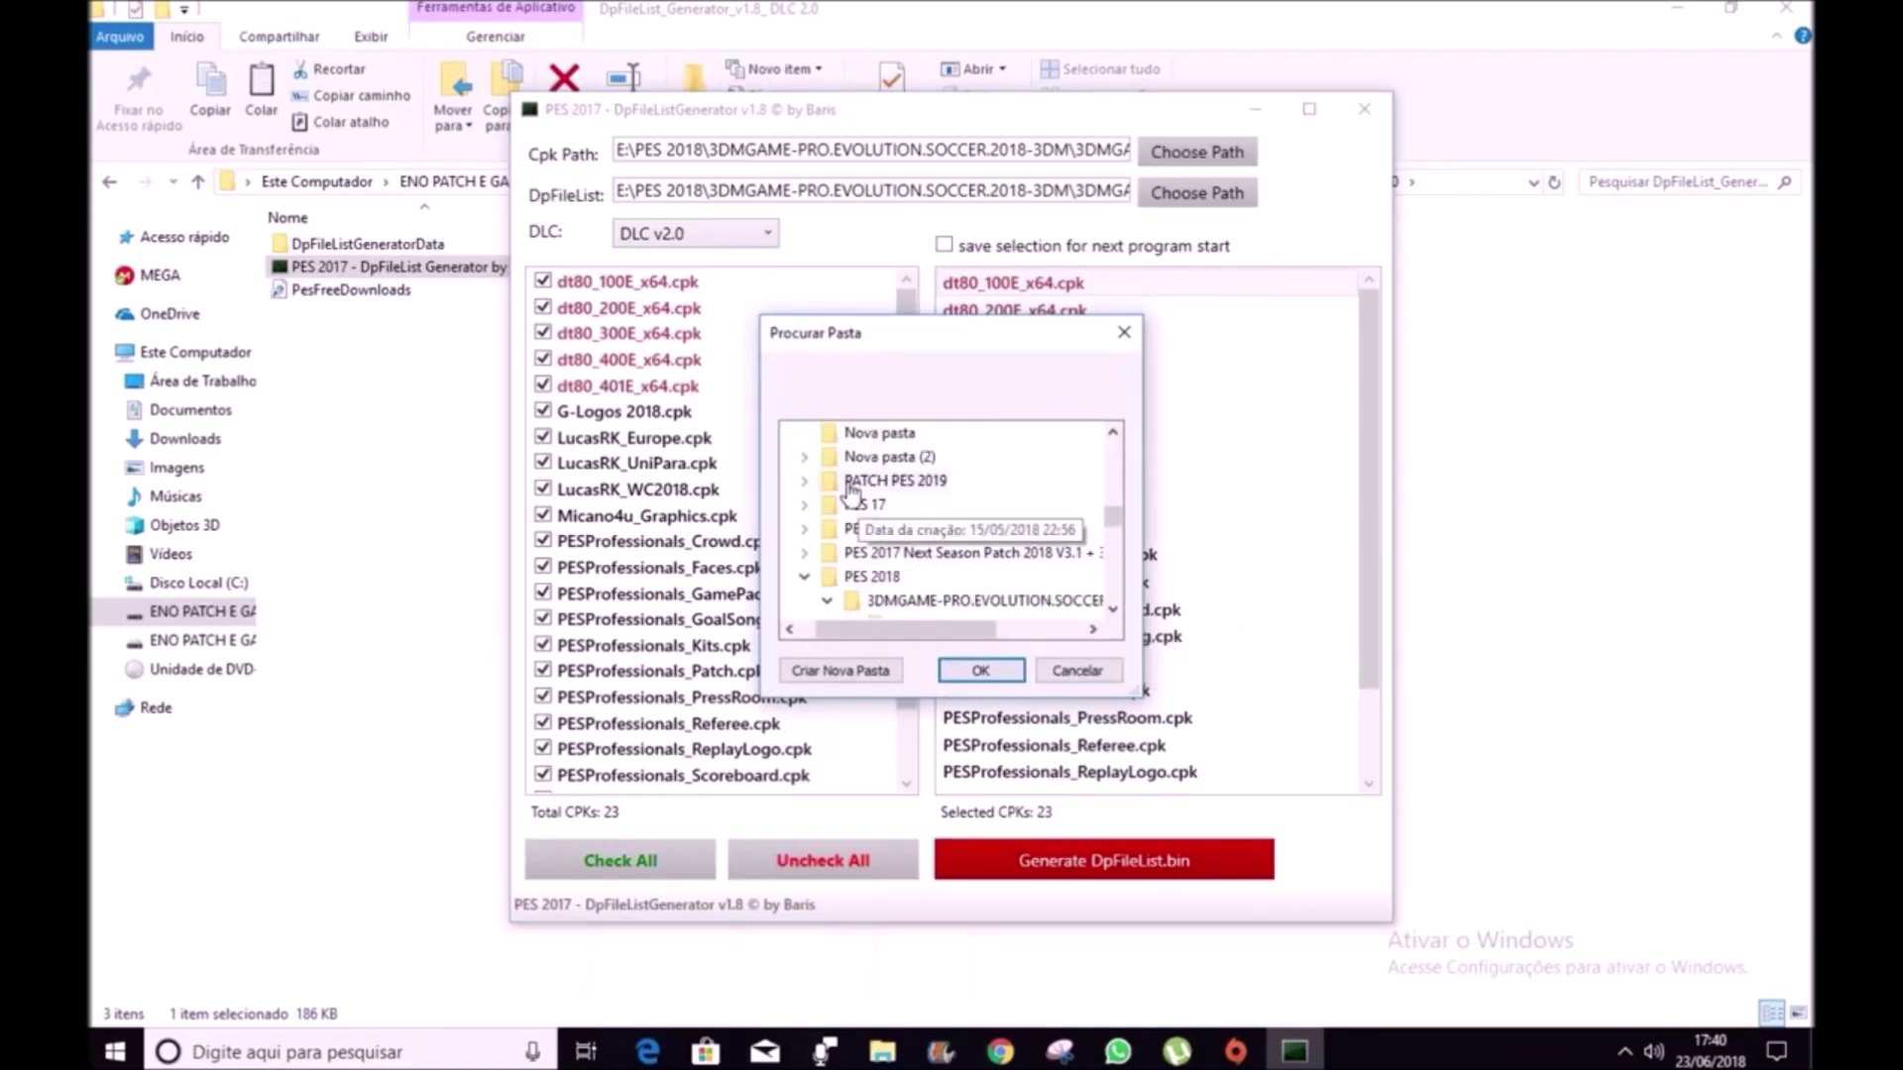
scroll(855, 506, down, 5)
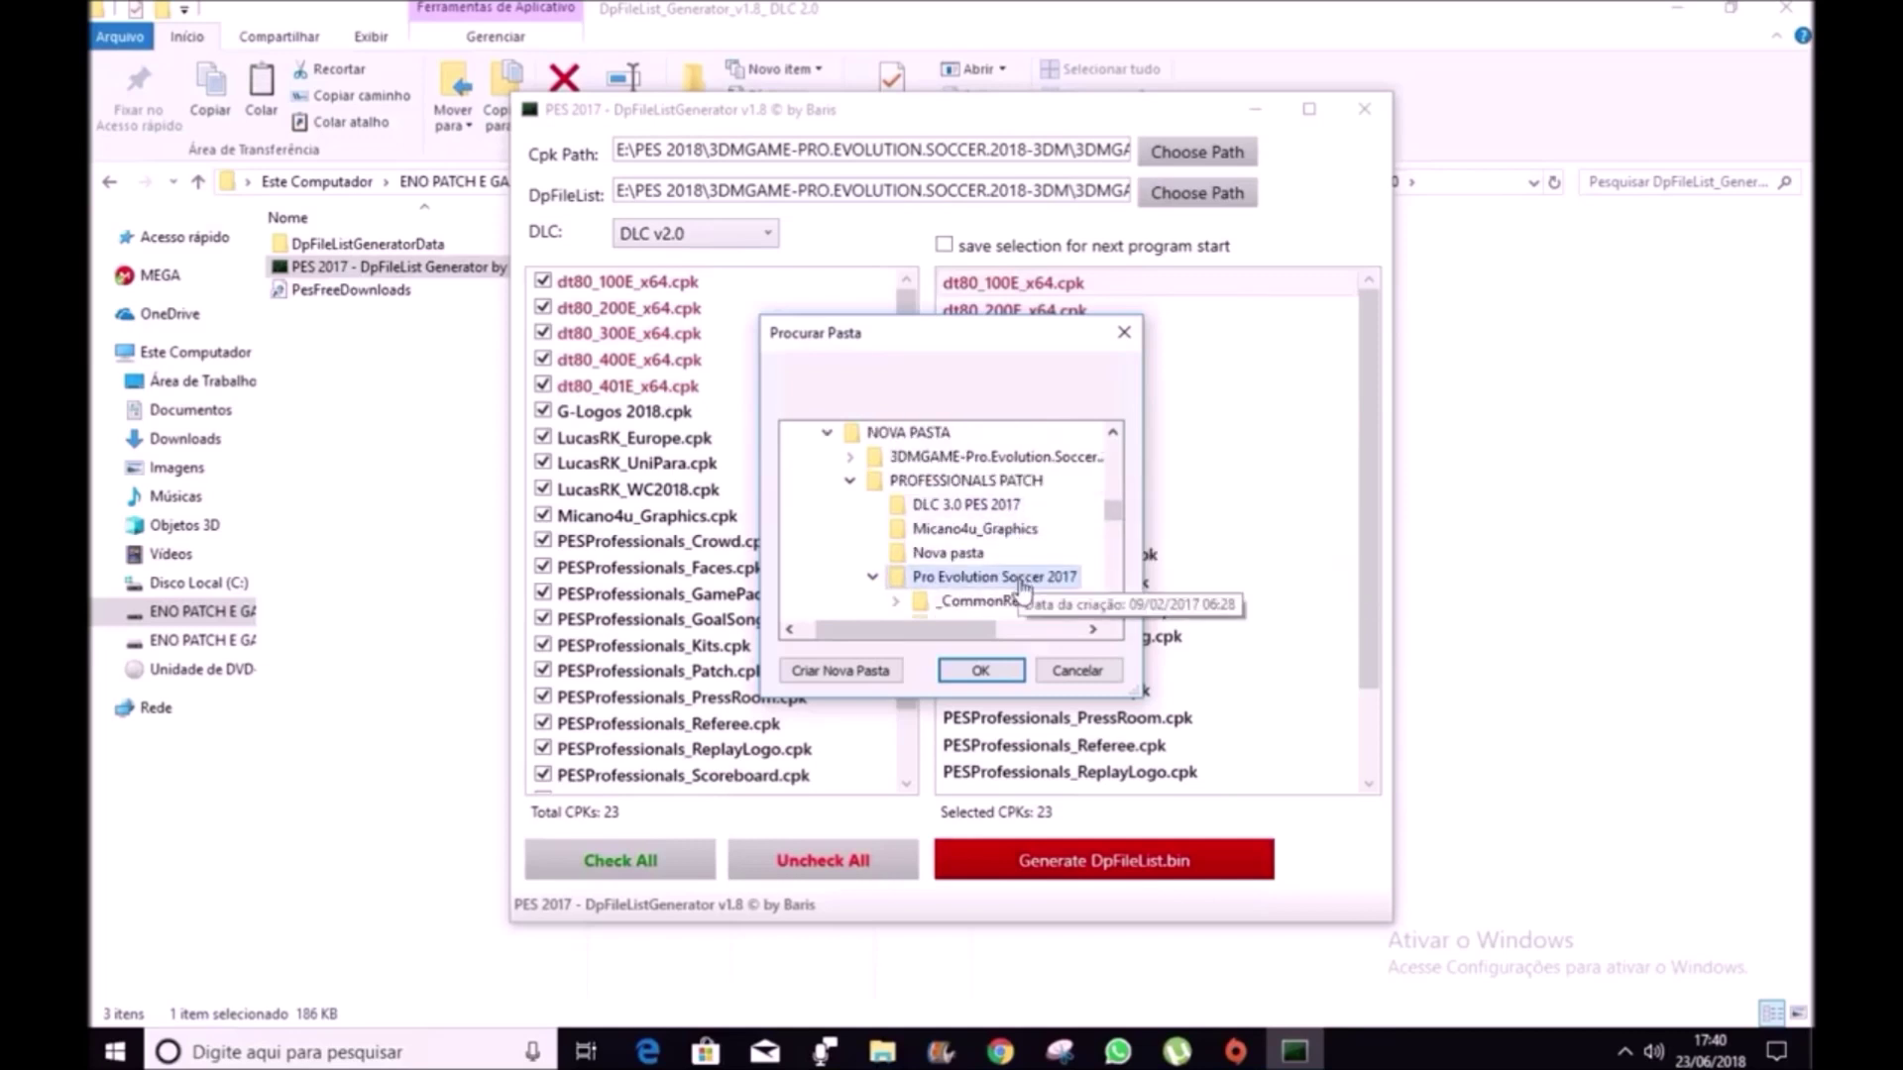
scroll(1024, 588, down, 1)
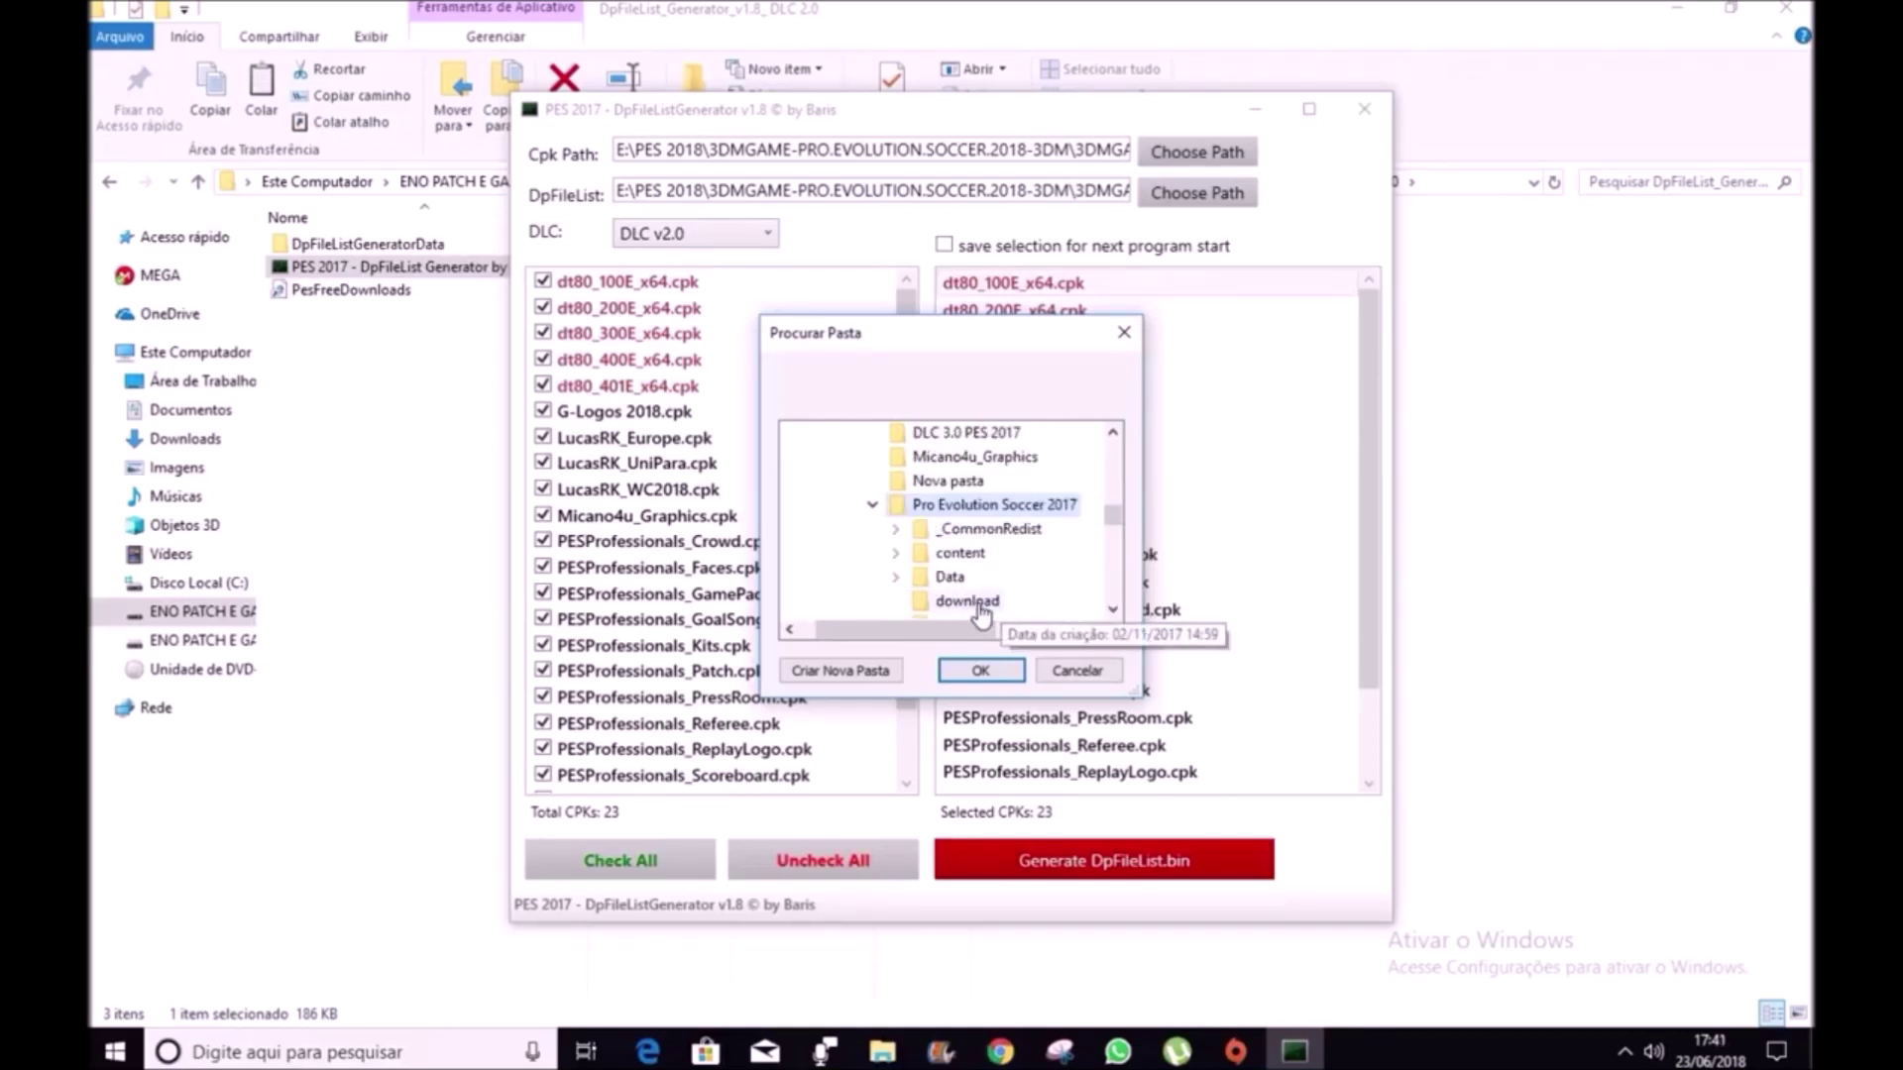
click(977, 603)
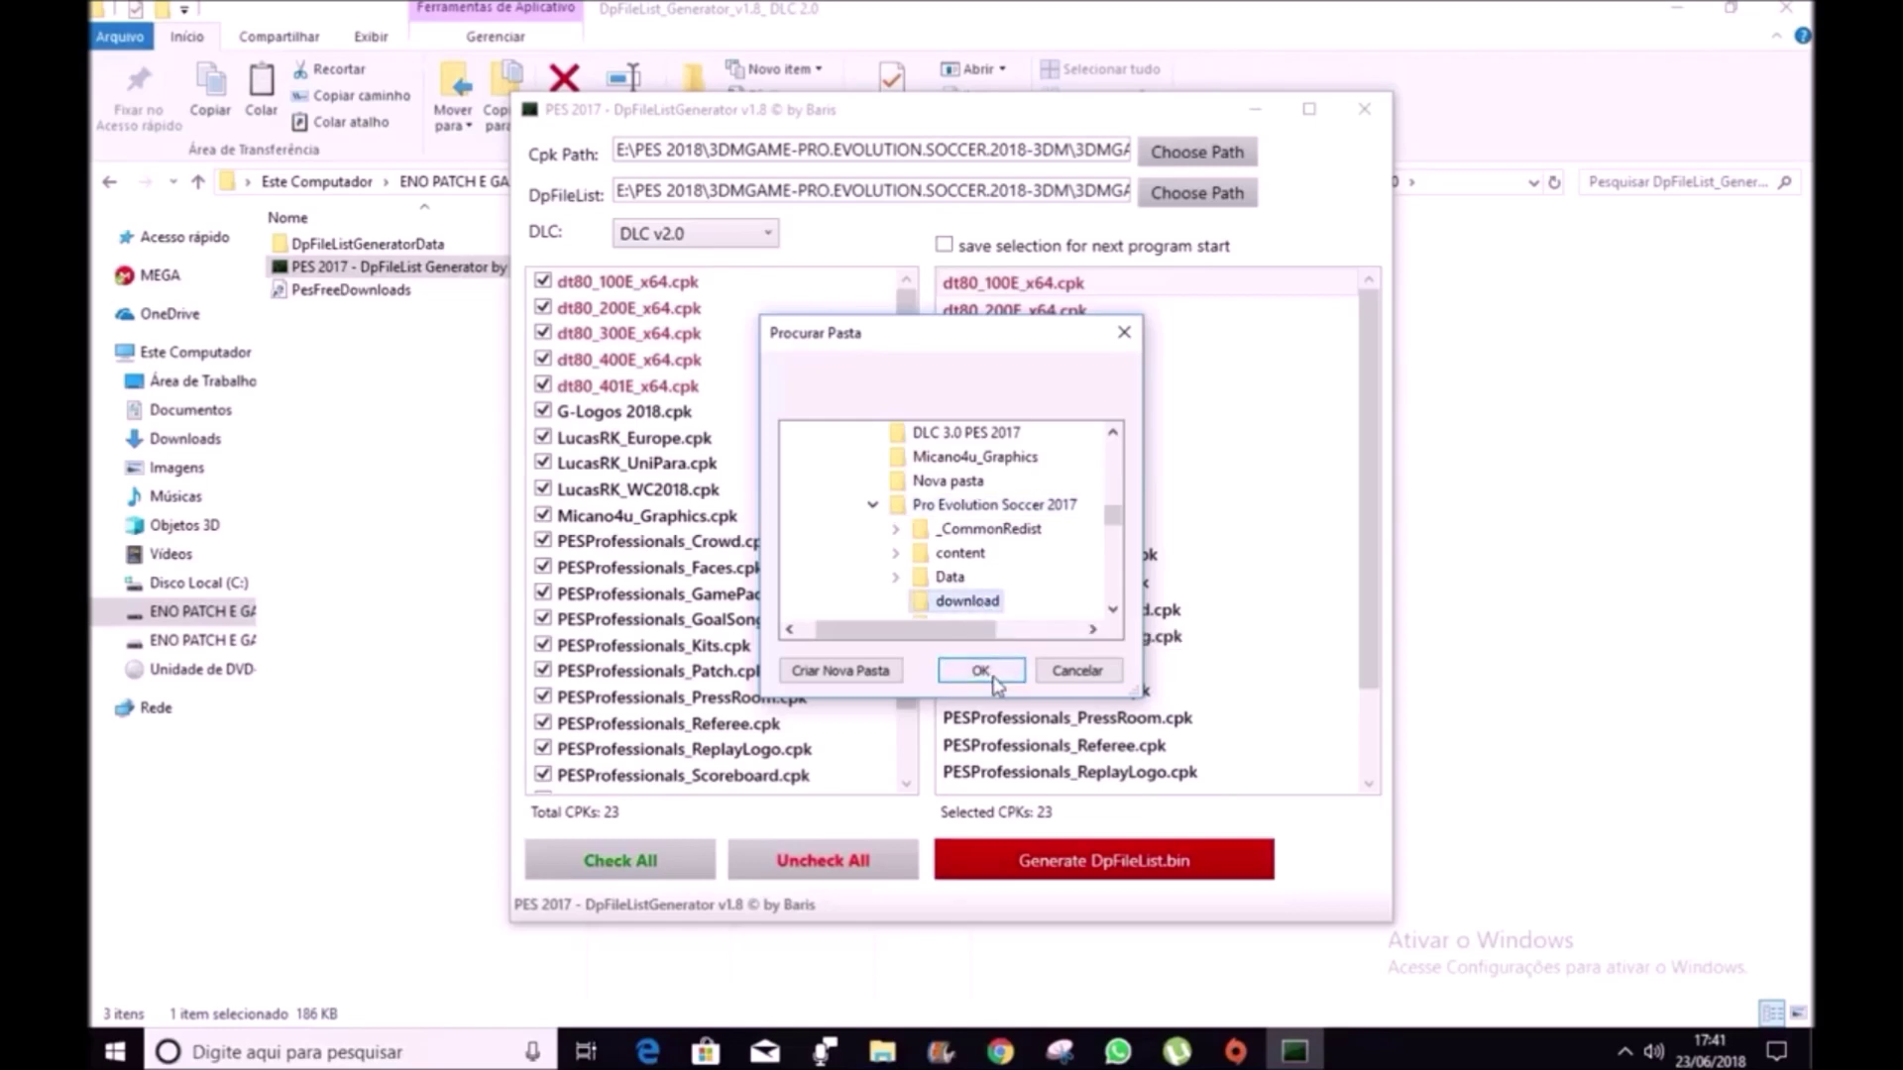
click(979, 669)
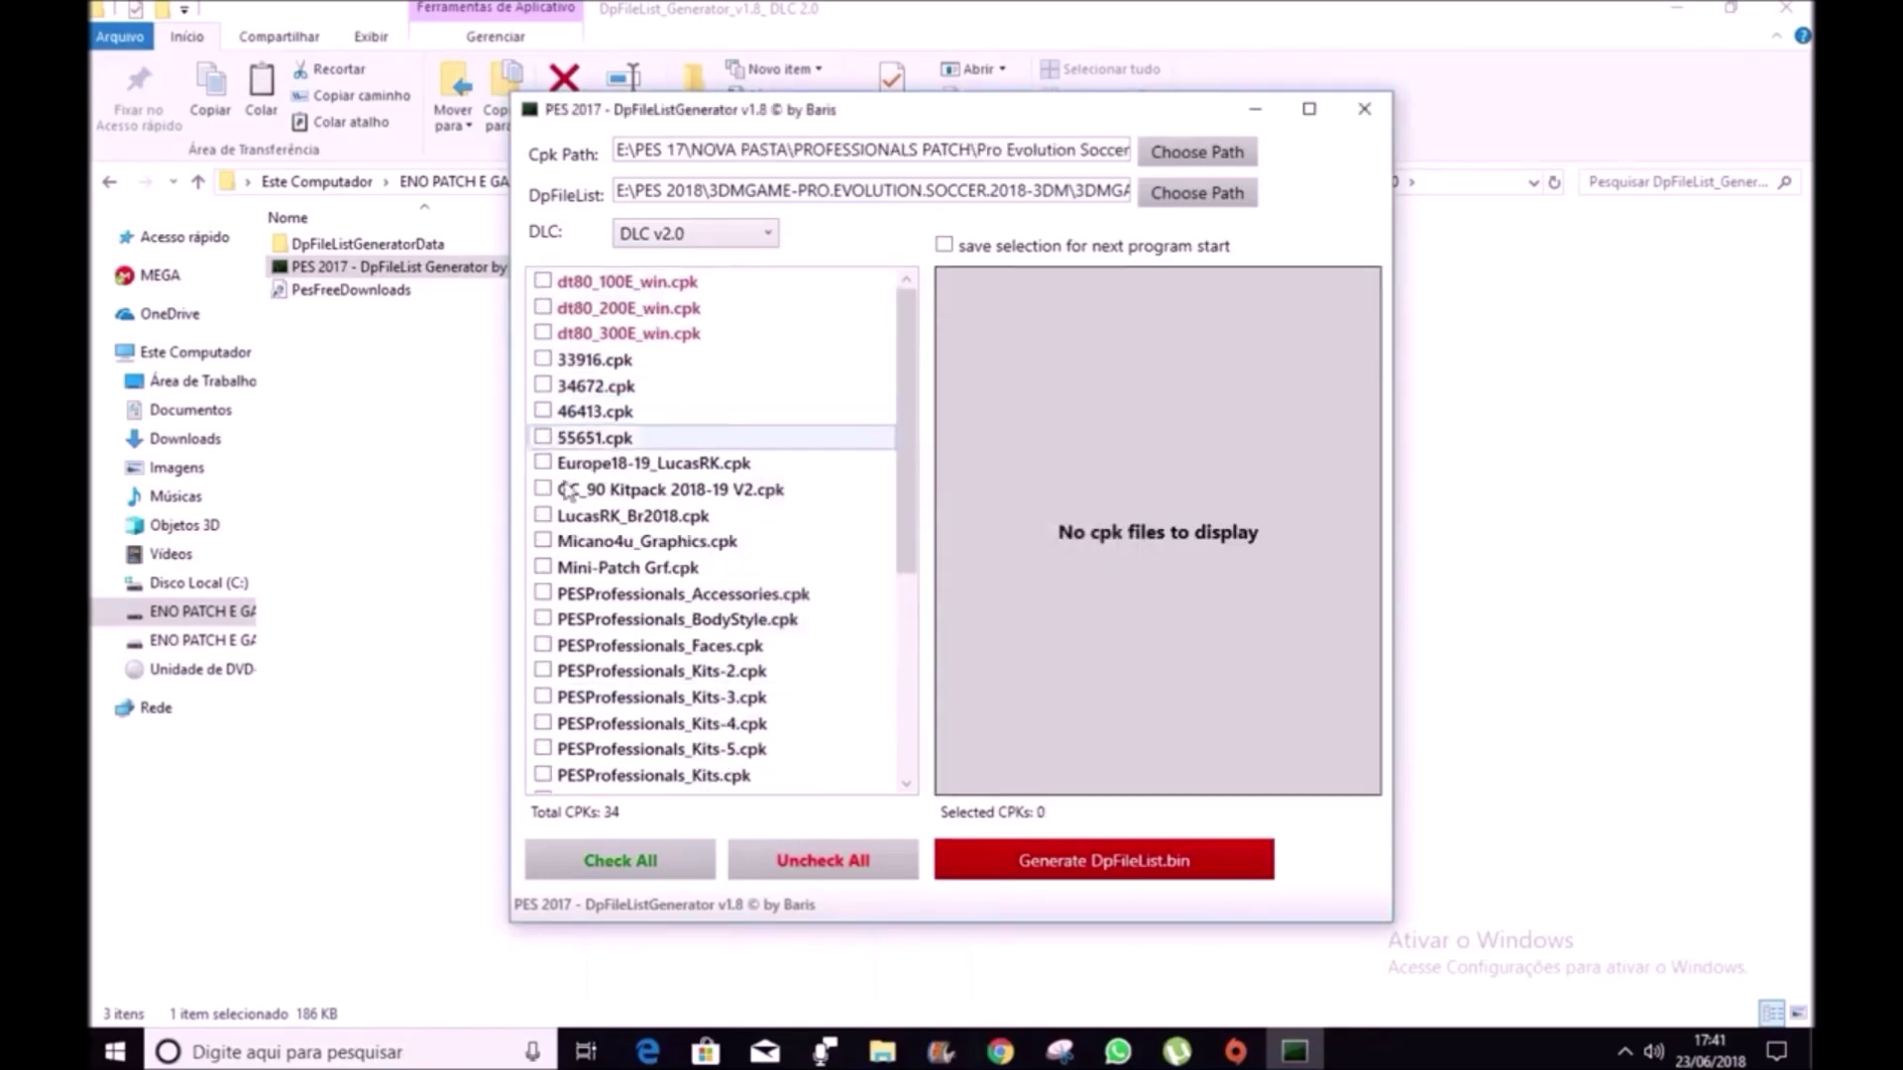
- Maximize the generator, bring up the V4.3-Dpfilelist reference image in a smaller window over it, and enlarge the image
click(1309, 109)
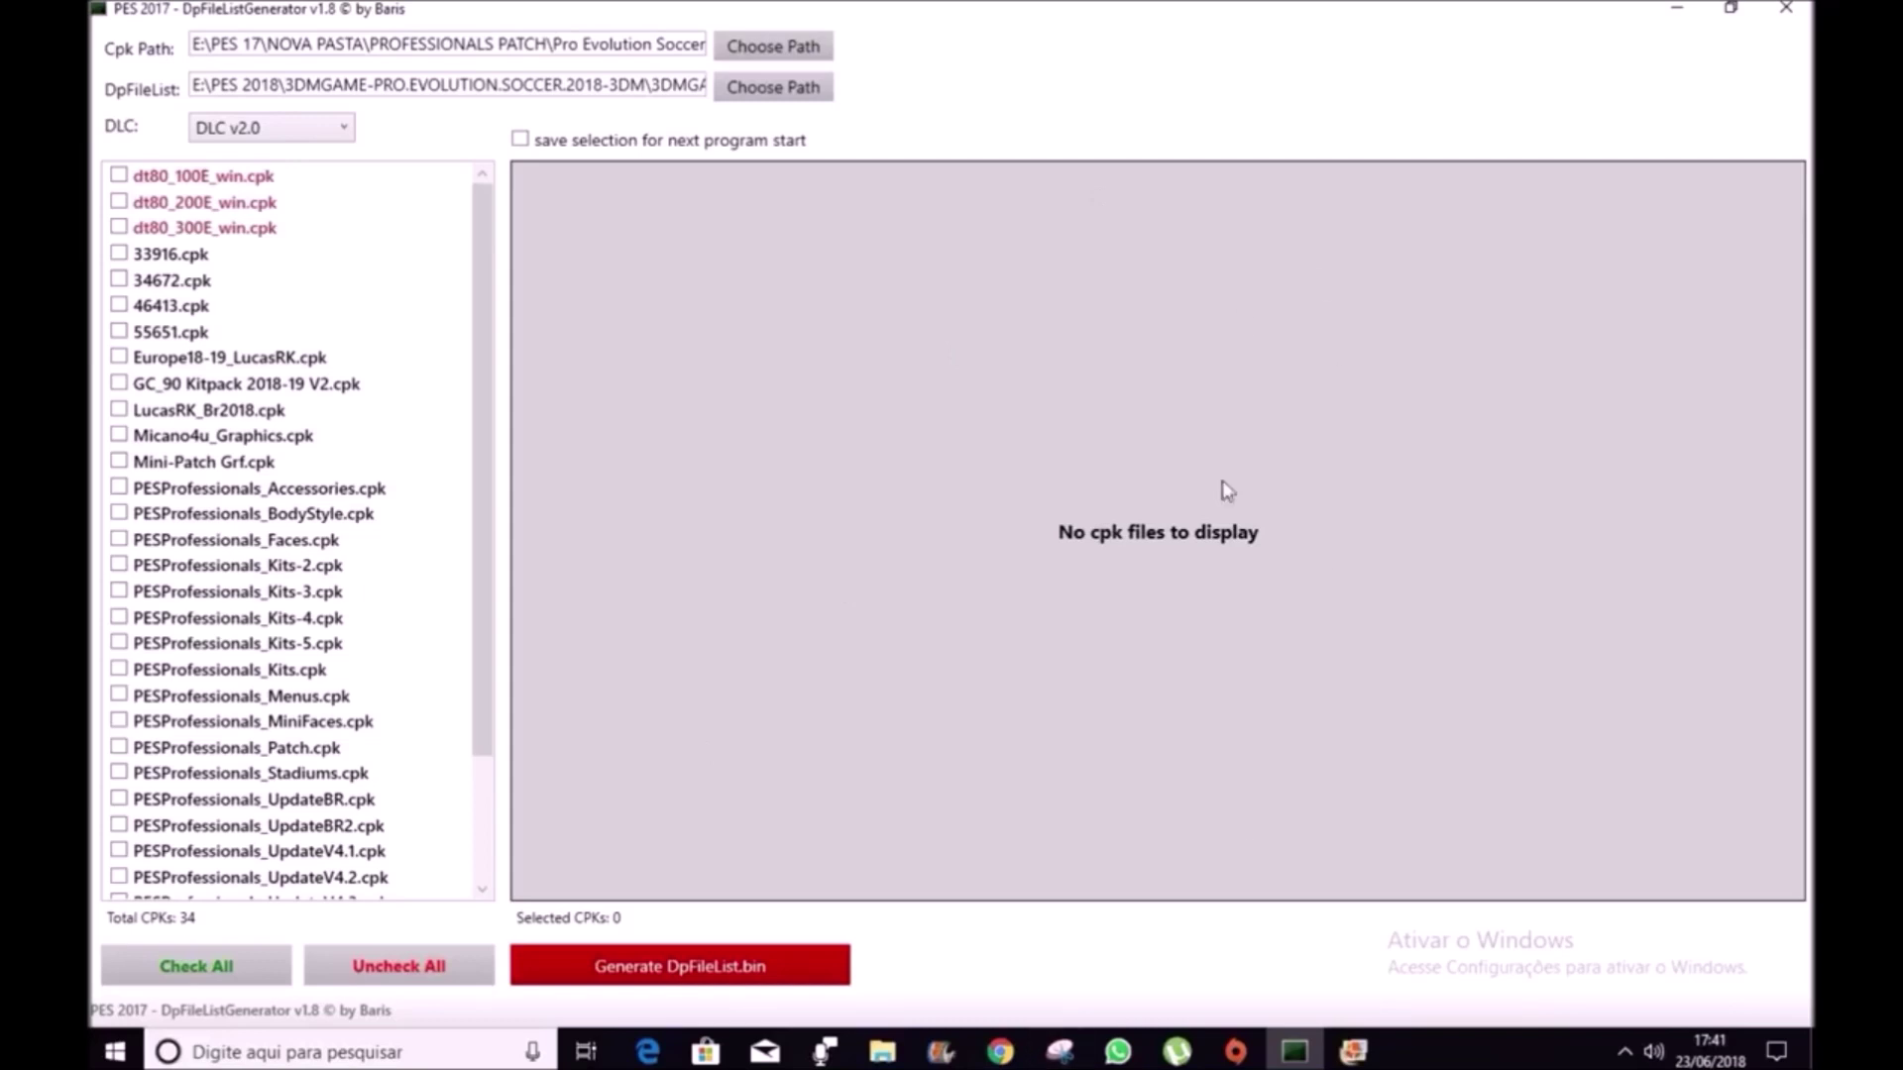
click(1374, 1056)
drag(967, 8, 1137, 302)
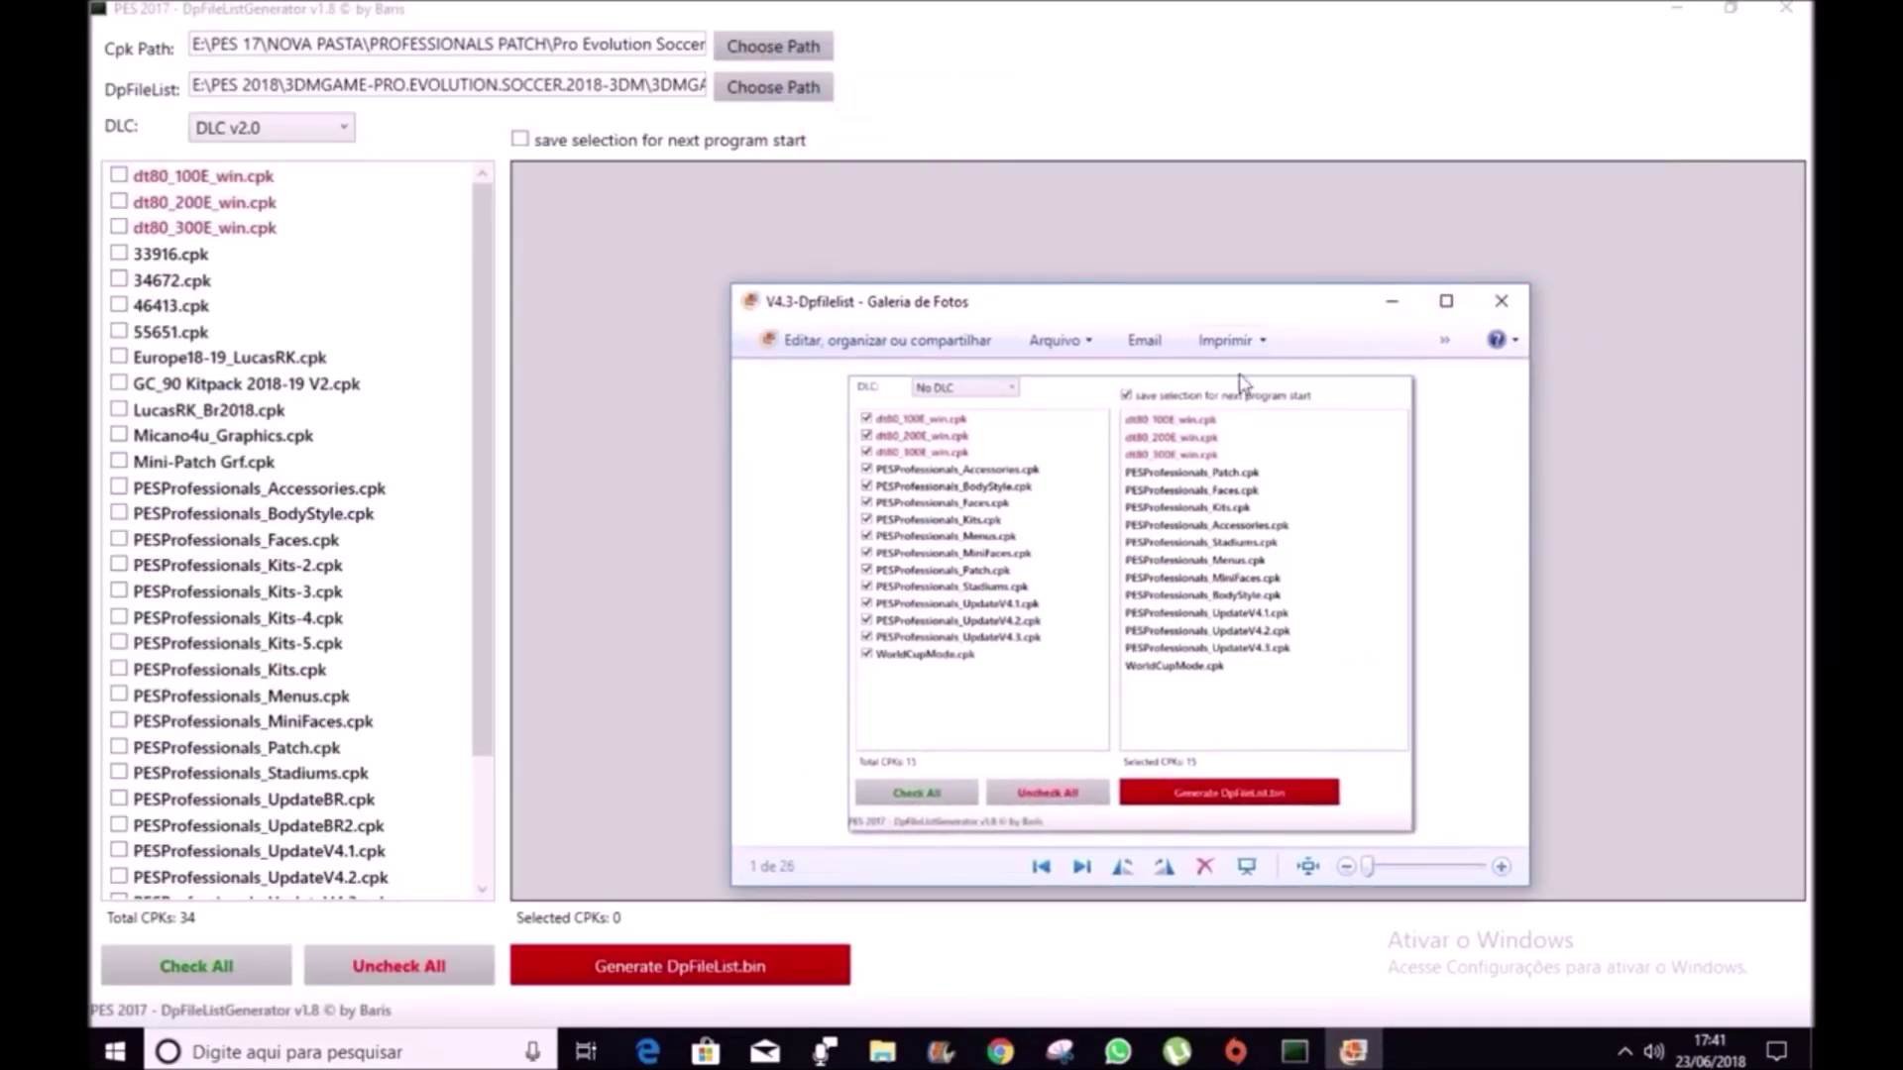
scroll(1229, 401, up, 1)
scroll(1245, 478, up, 1)
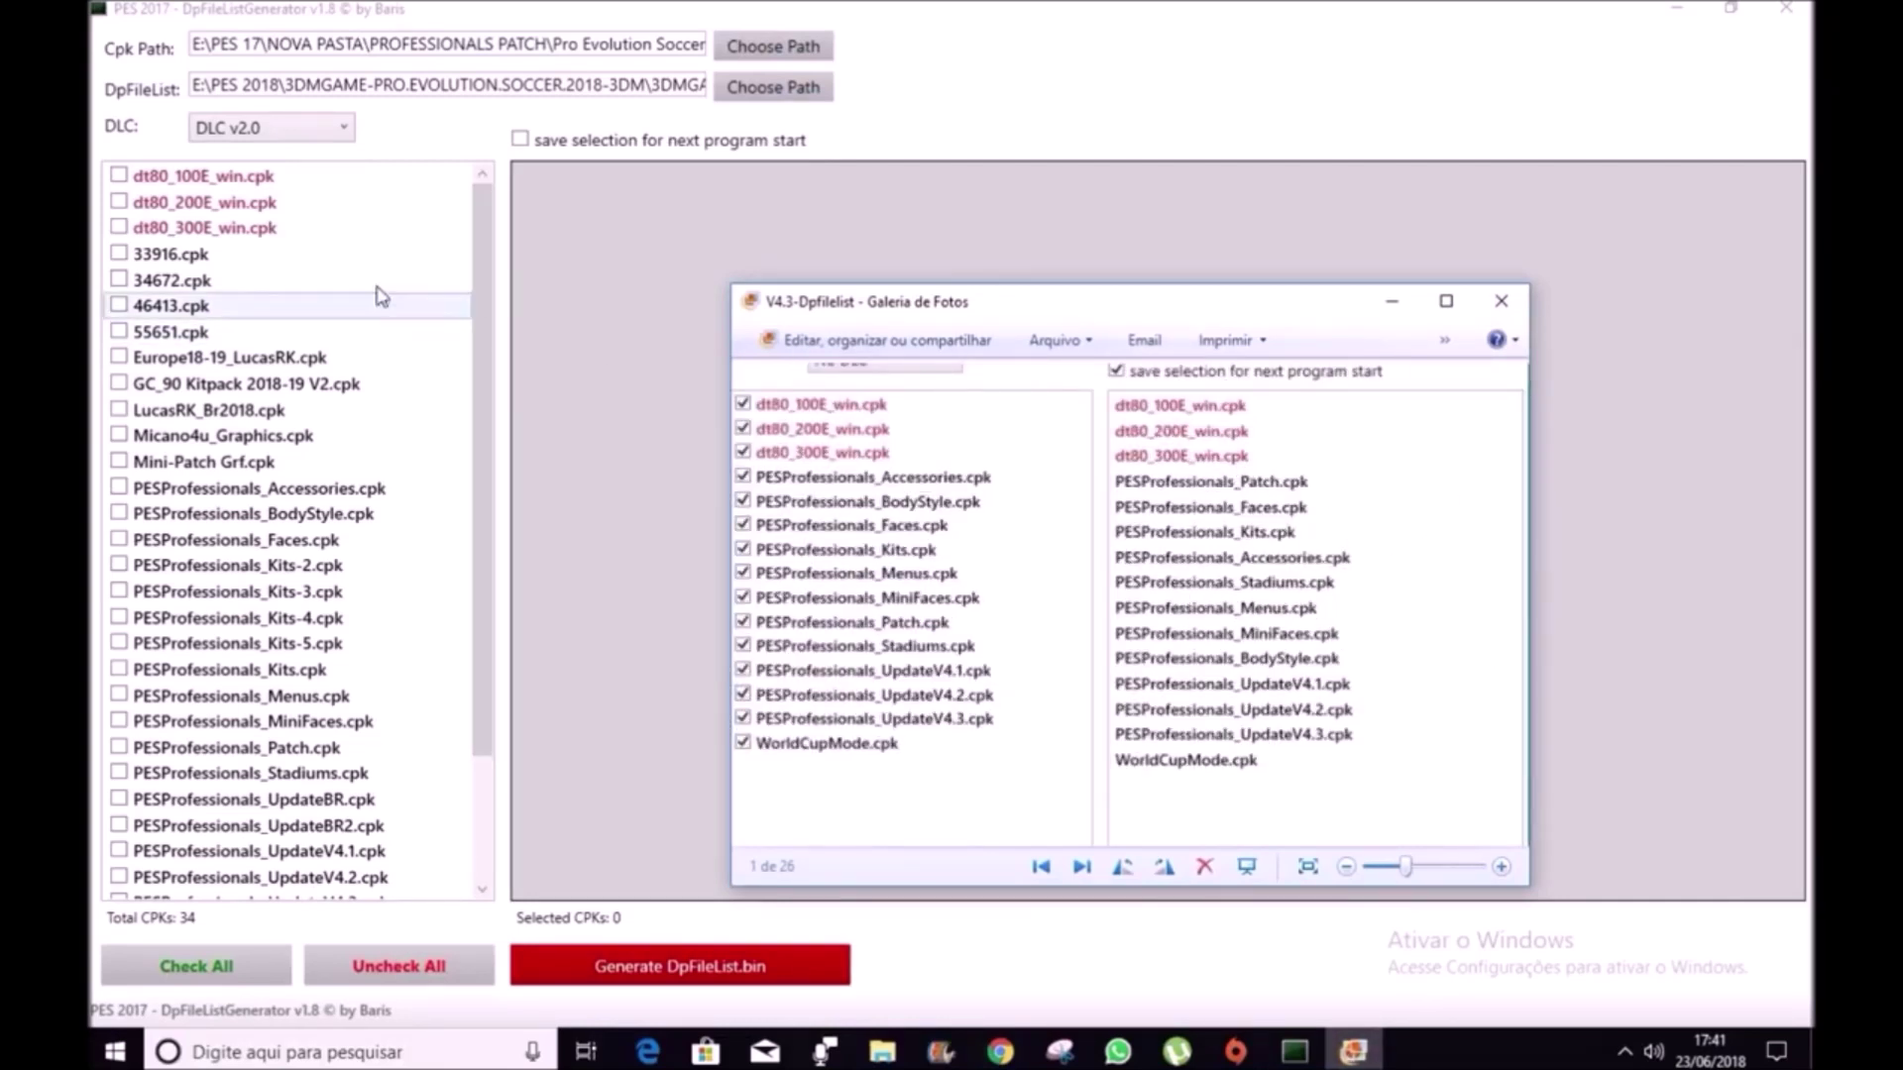
- Include dt80_100E_win.cpk, dt80_200E_win.cpk and dt80_300E_win.cpk in the generator's selection, in that order
click(119, 175)
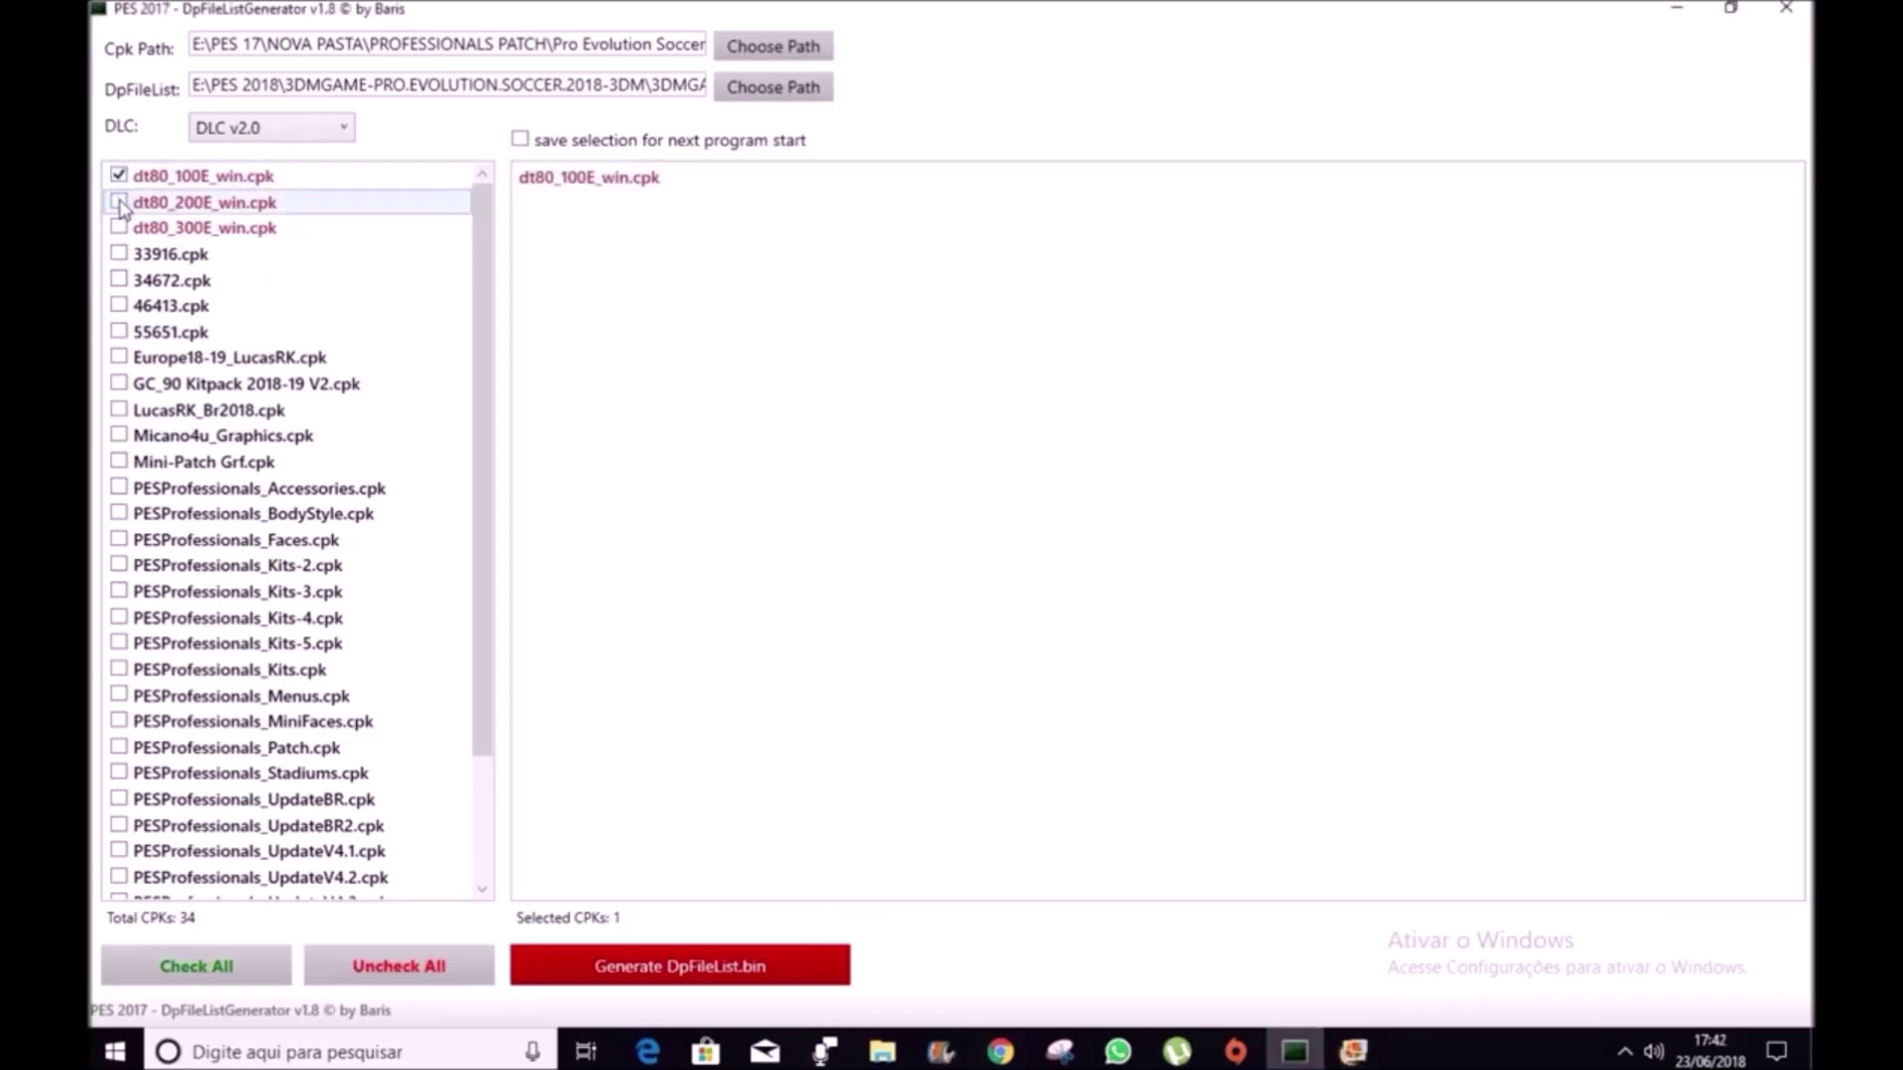
click(120, 202)
click(121, 229)
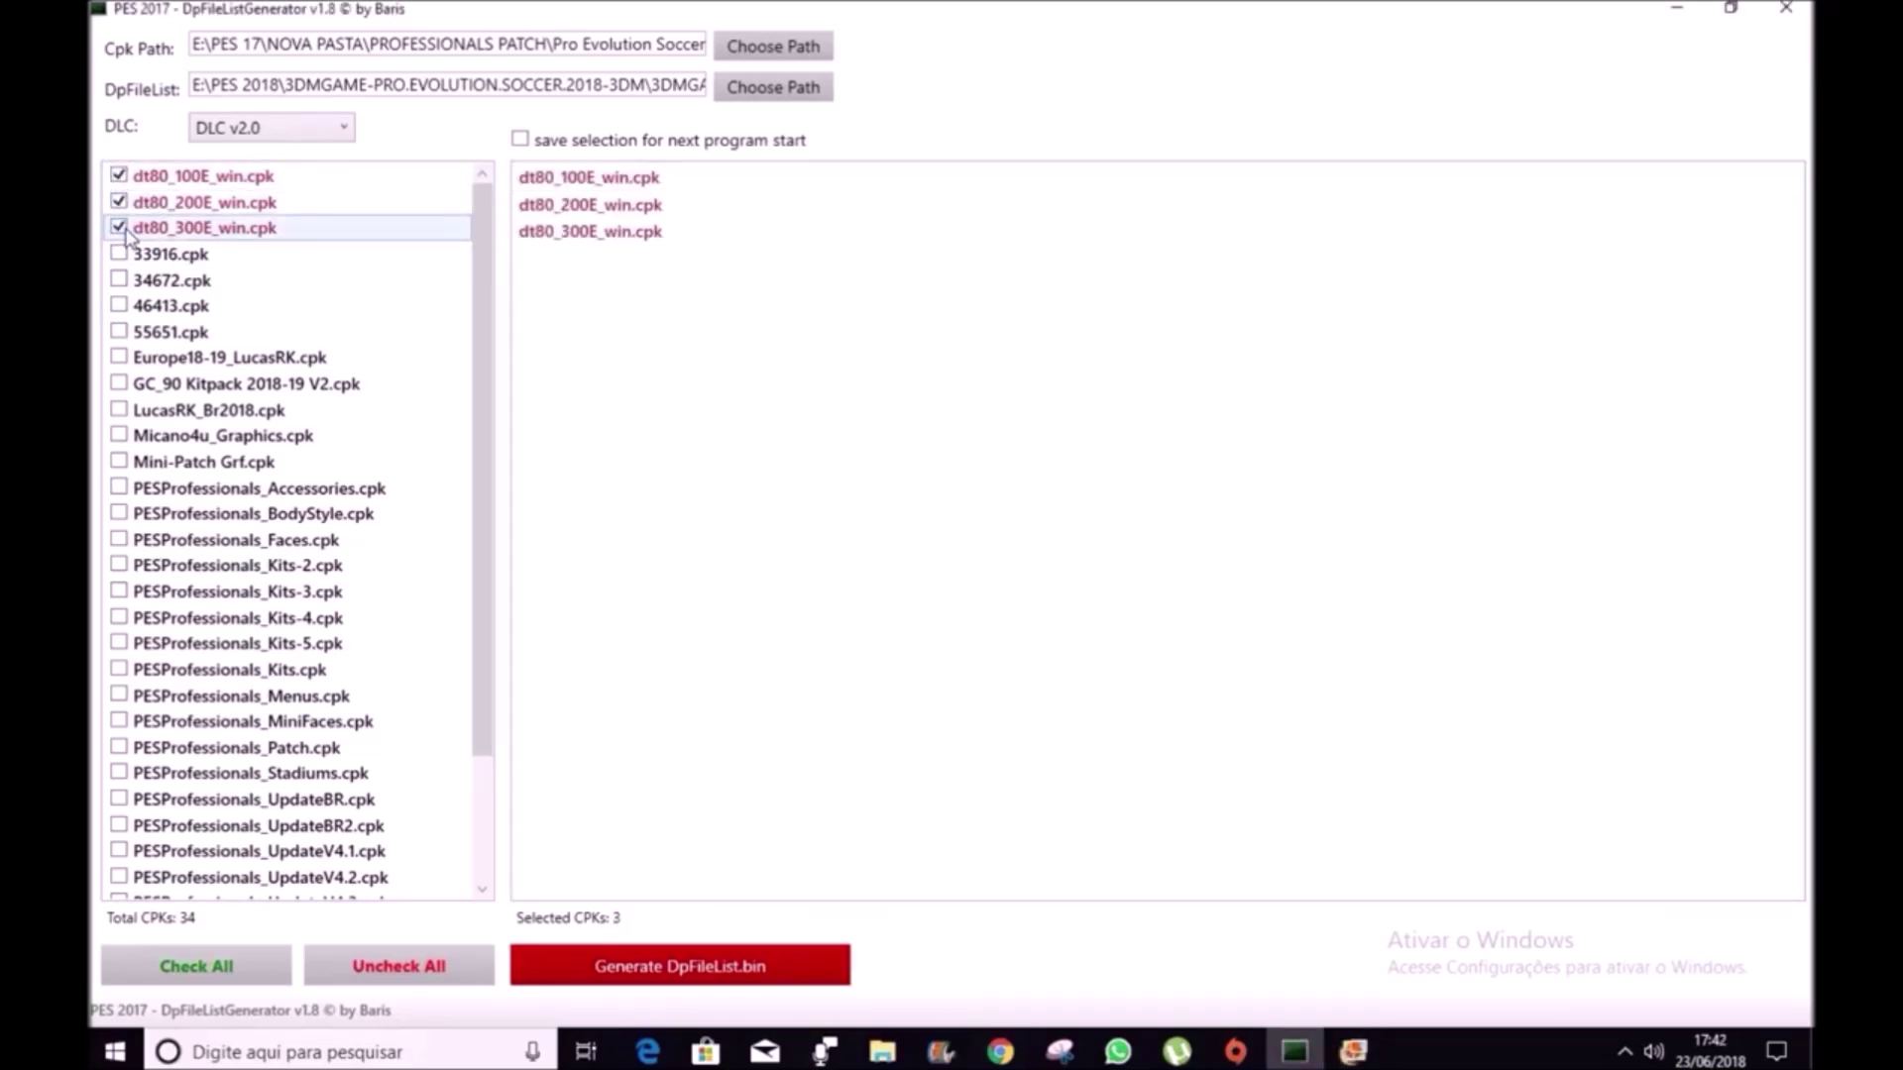
- Arrange the generator window and the V4.3-Dpfilelist reference image side by side
drag(1579, 9, 773, 177)
drag(1158, 317, 1416, 188)
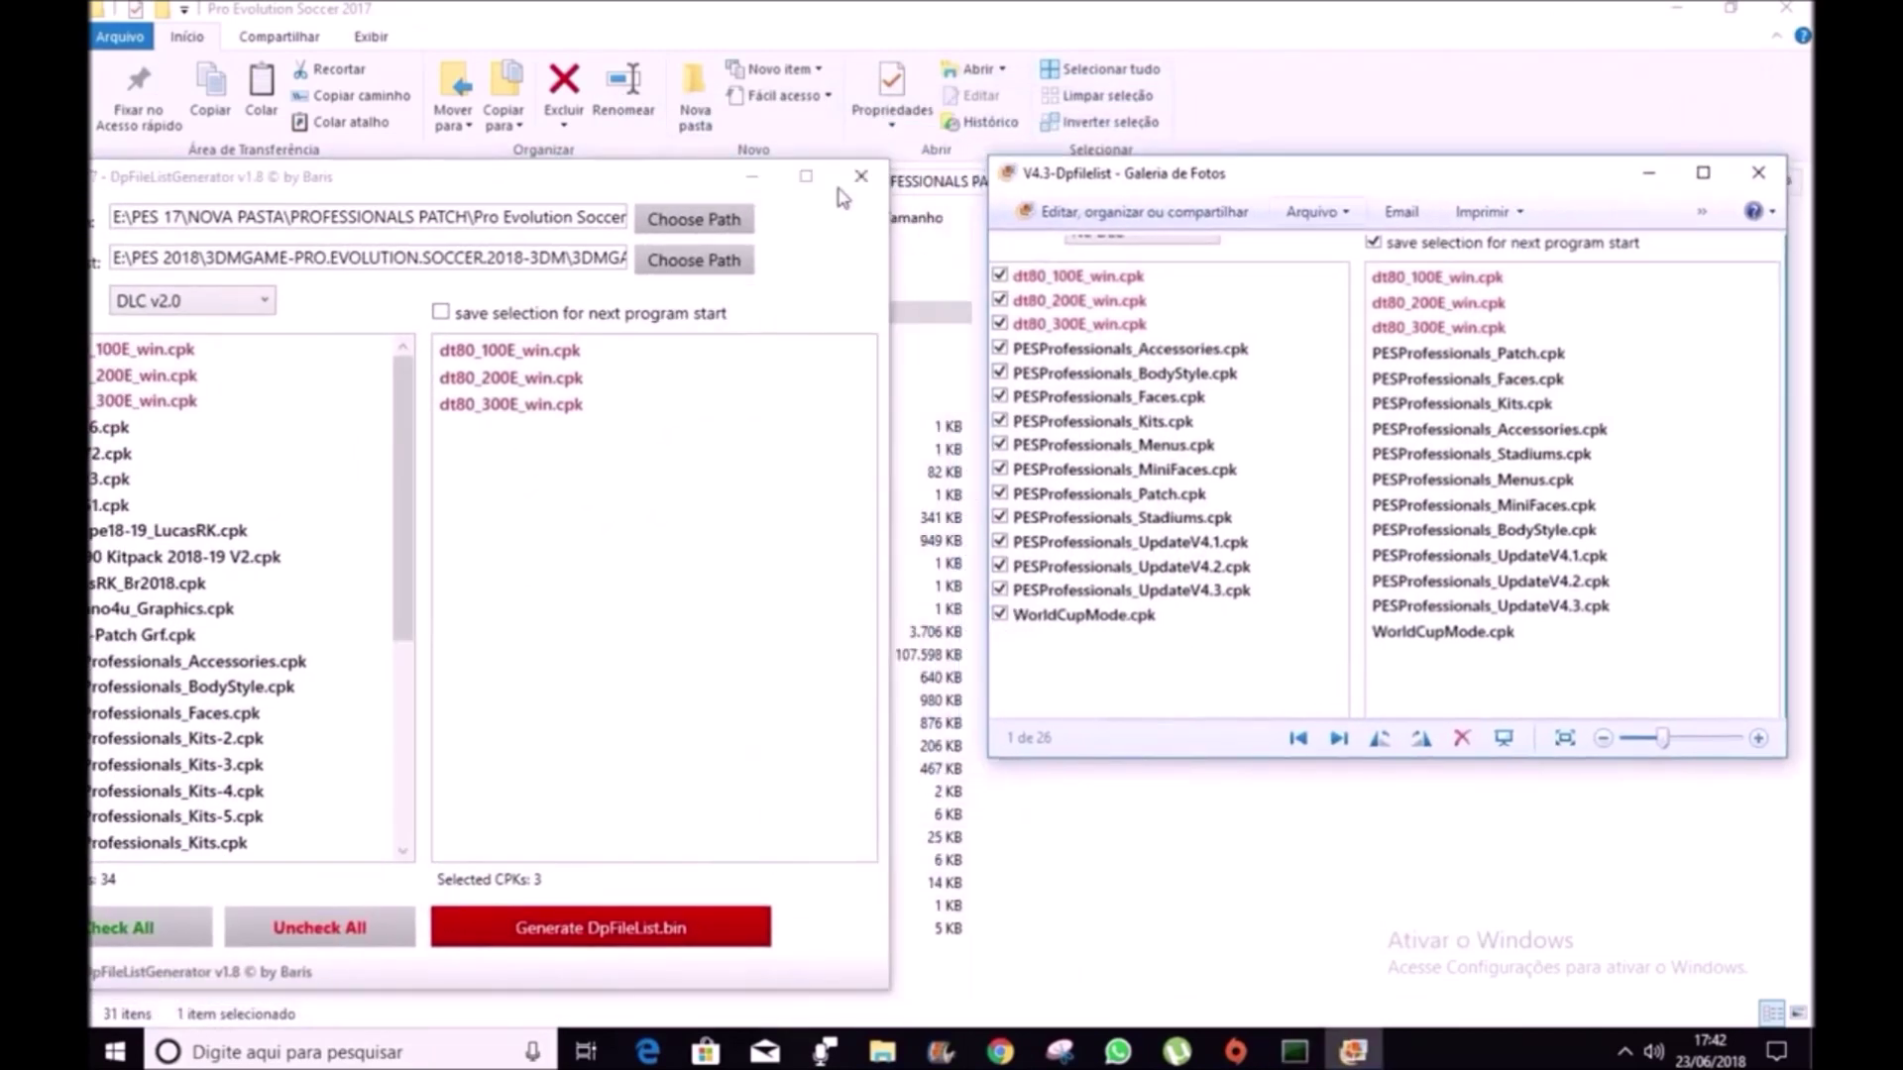
- Include PESProfessionals_Patch.cpk and PESProfessionals_Faces.cpk in the generator's selection, in that order
drag(572, 179, 666, 133)
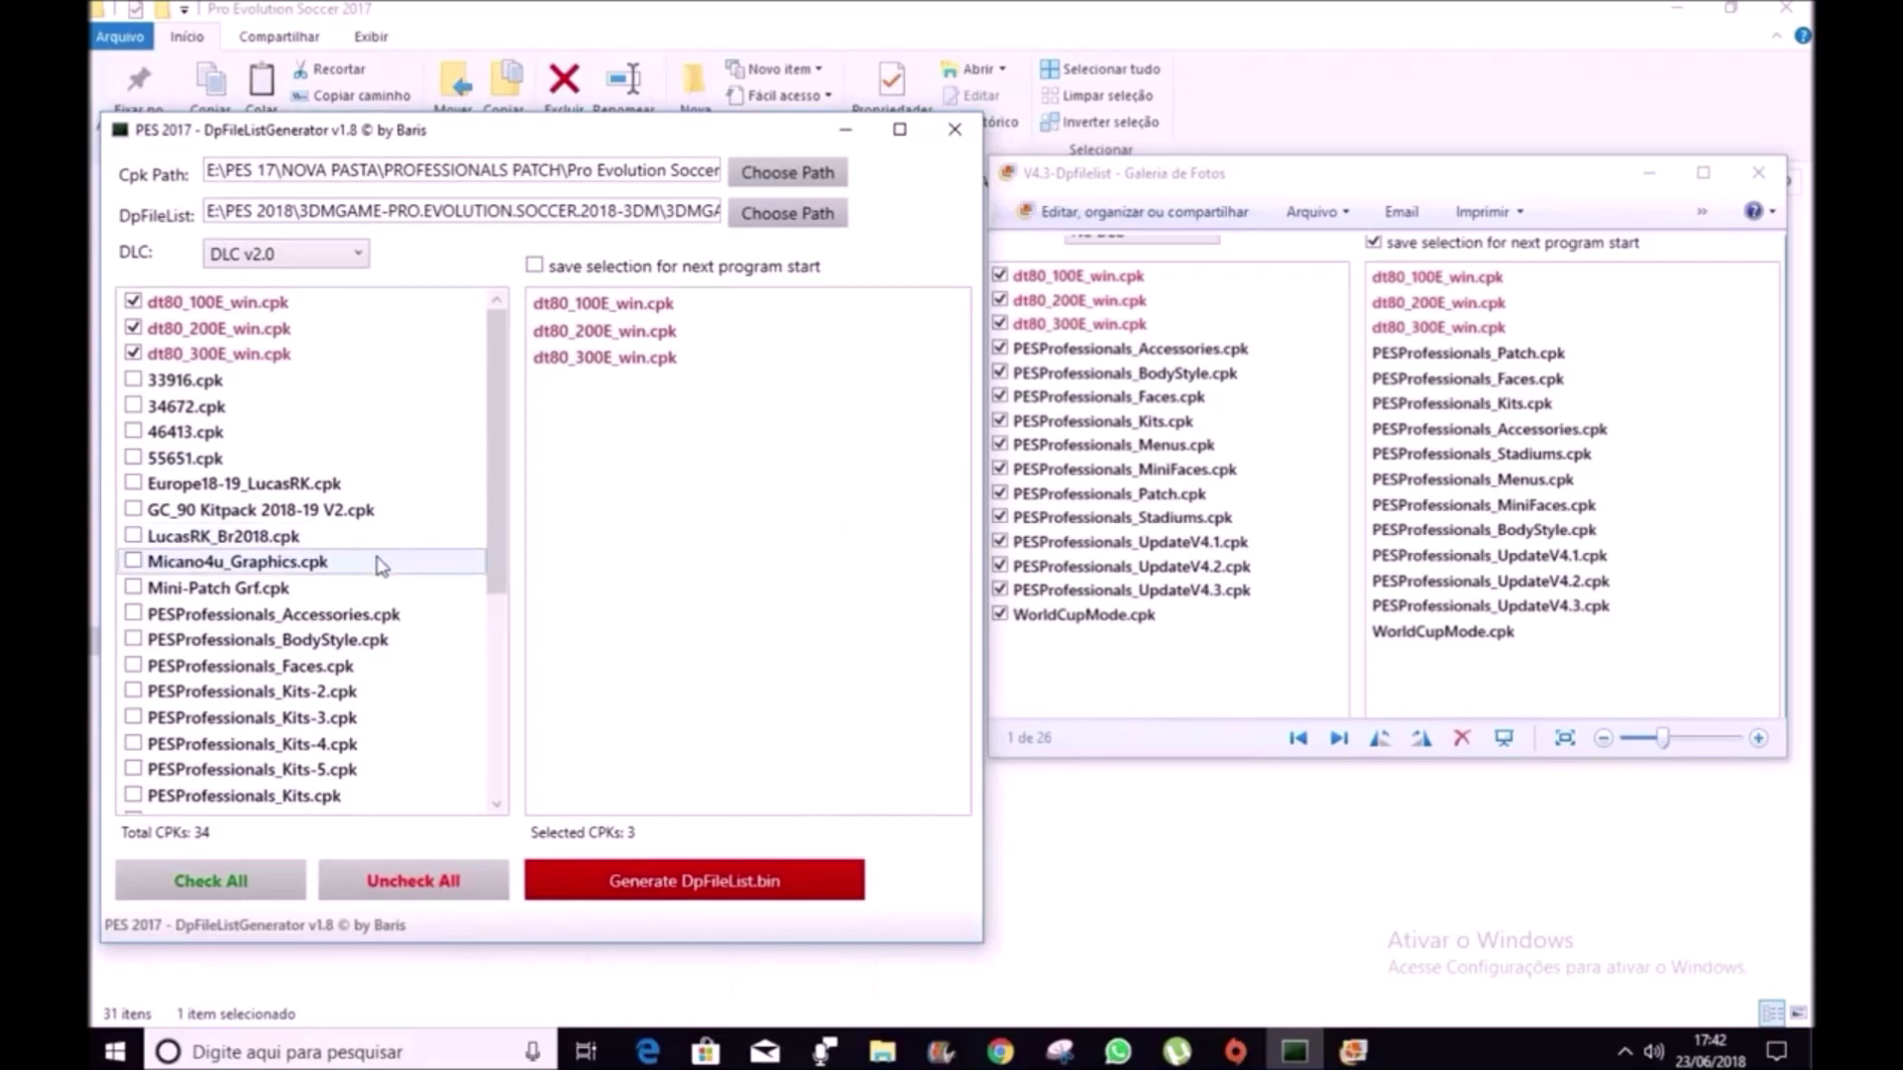
scroll(372, 615, down, 3)
click(347, 642)
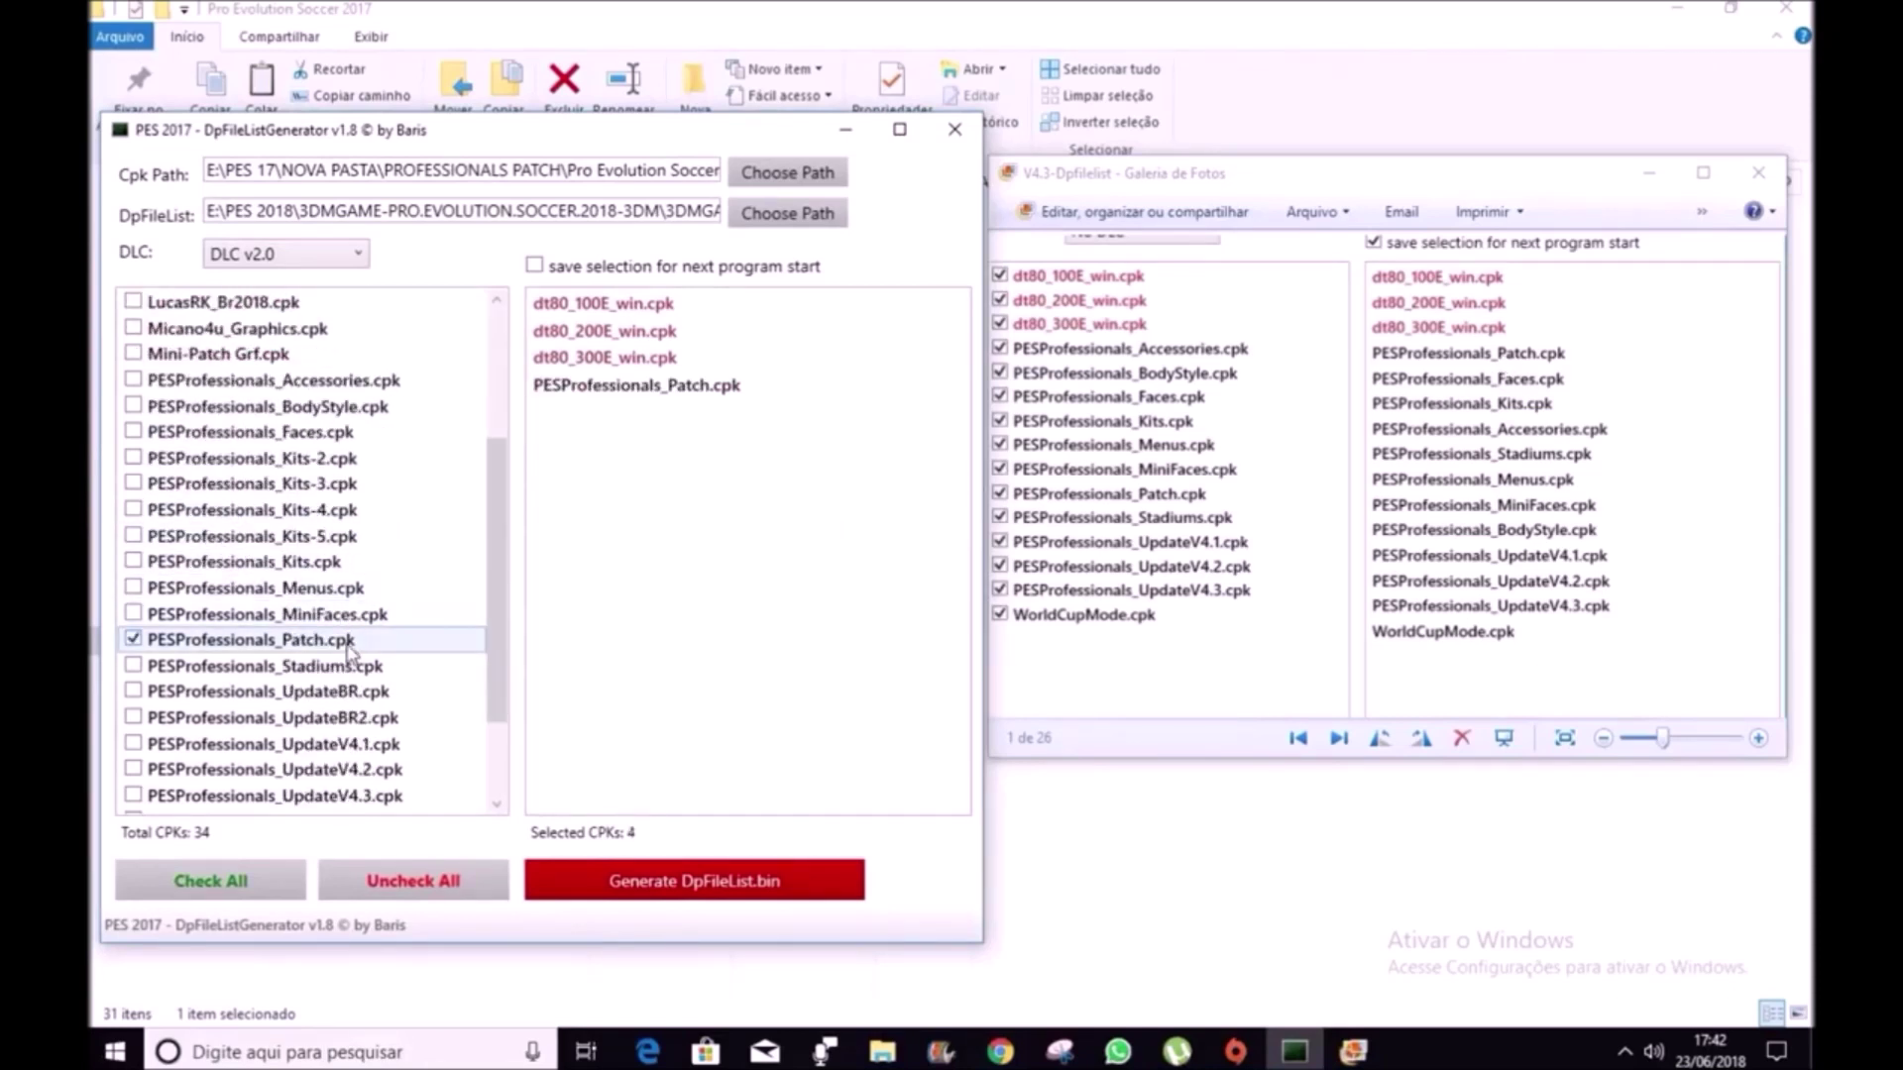
click(315, 443)
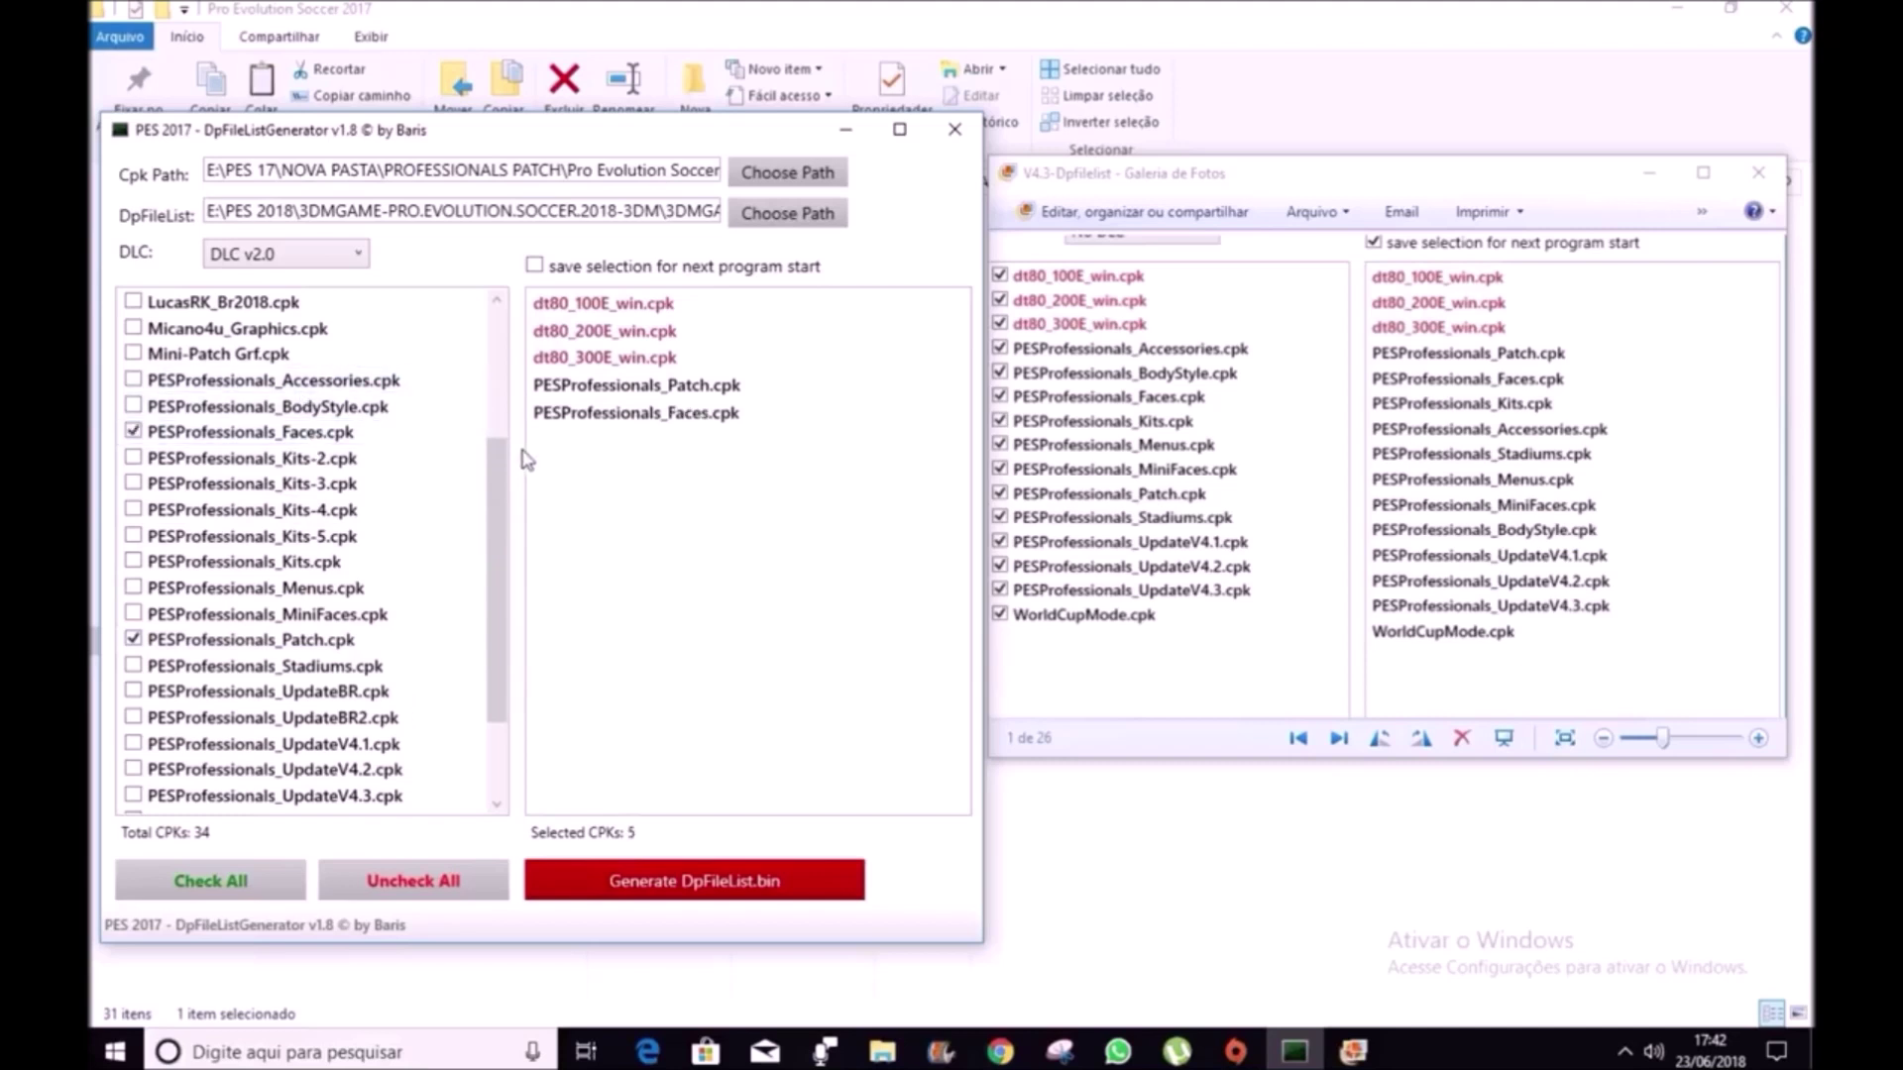
- Include the face files 33916.cpk, 34672.cpk, 46413.cpk and 55651.cpk in the selection directly after PESProfessionals_Faces.cpk
scroll(485, 339, up, 3)
click(218, 382)
click(204, 408)
click(203, 436)
click(201, 461)
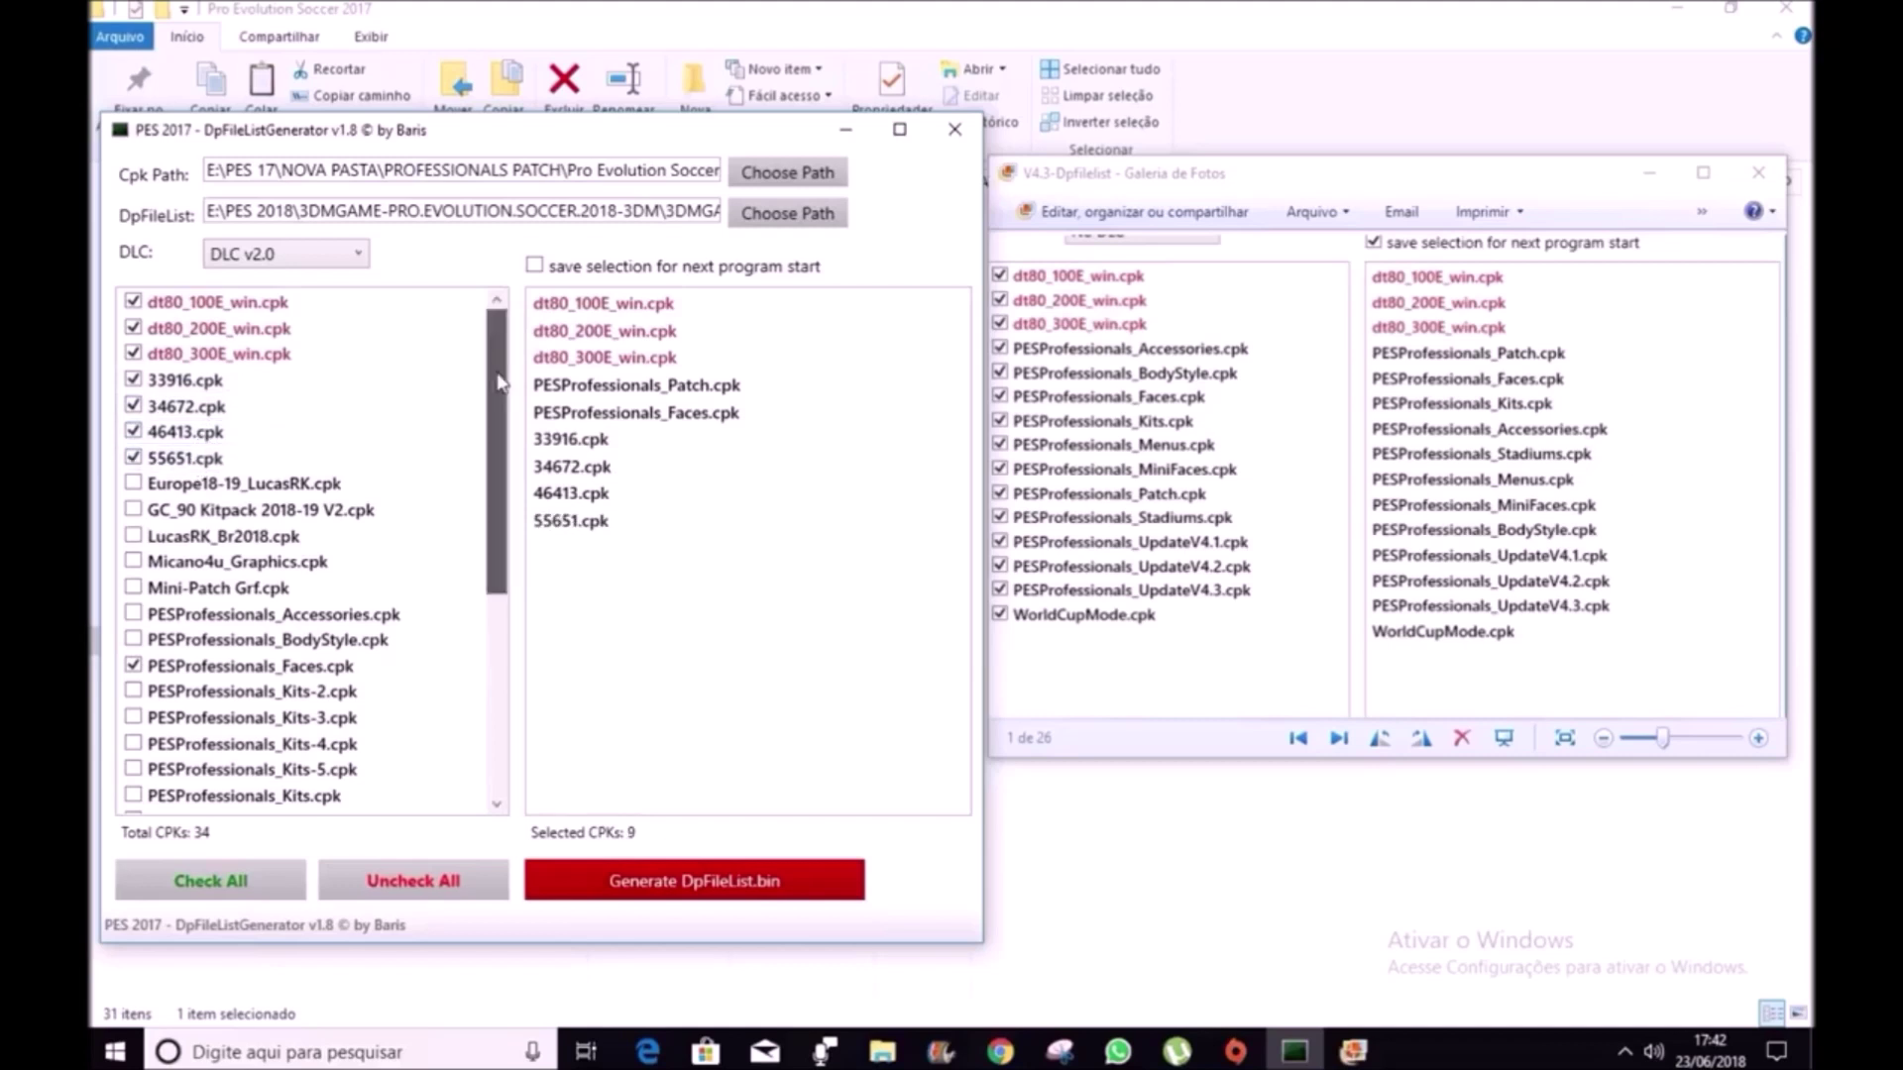
- Include PESProfessionals_Kits.cpk and PESProfessionals_Kits-2.cpk through PESProfessionals_Kits-5.cpk in the selection, in that order
drag(500, 387, 499, 444)
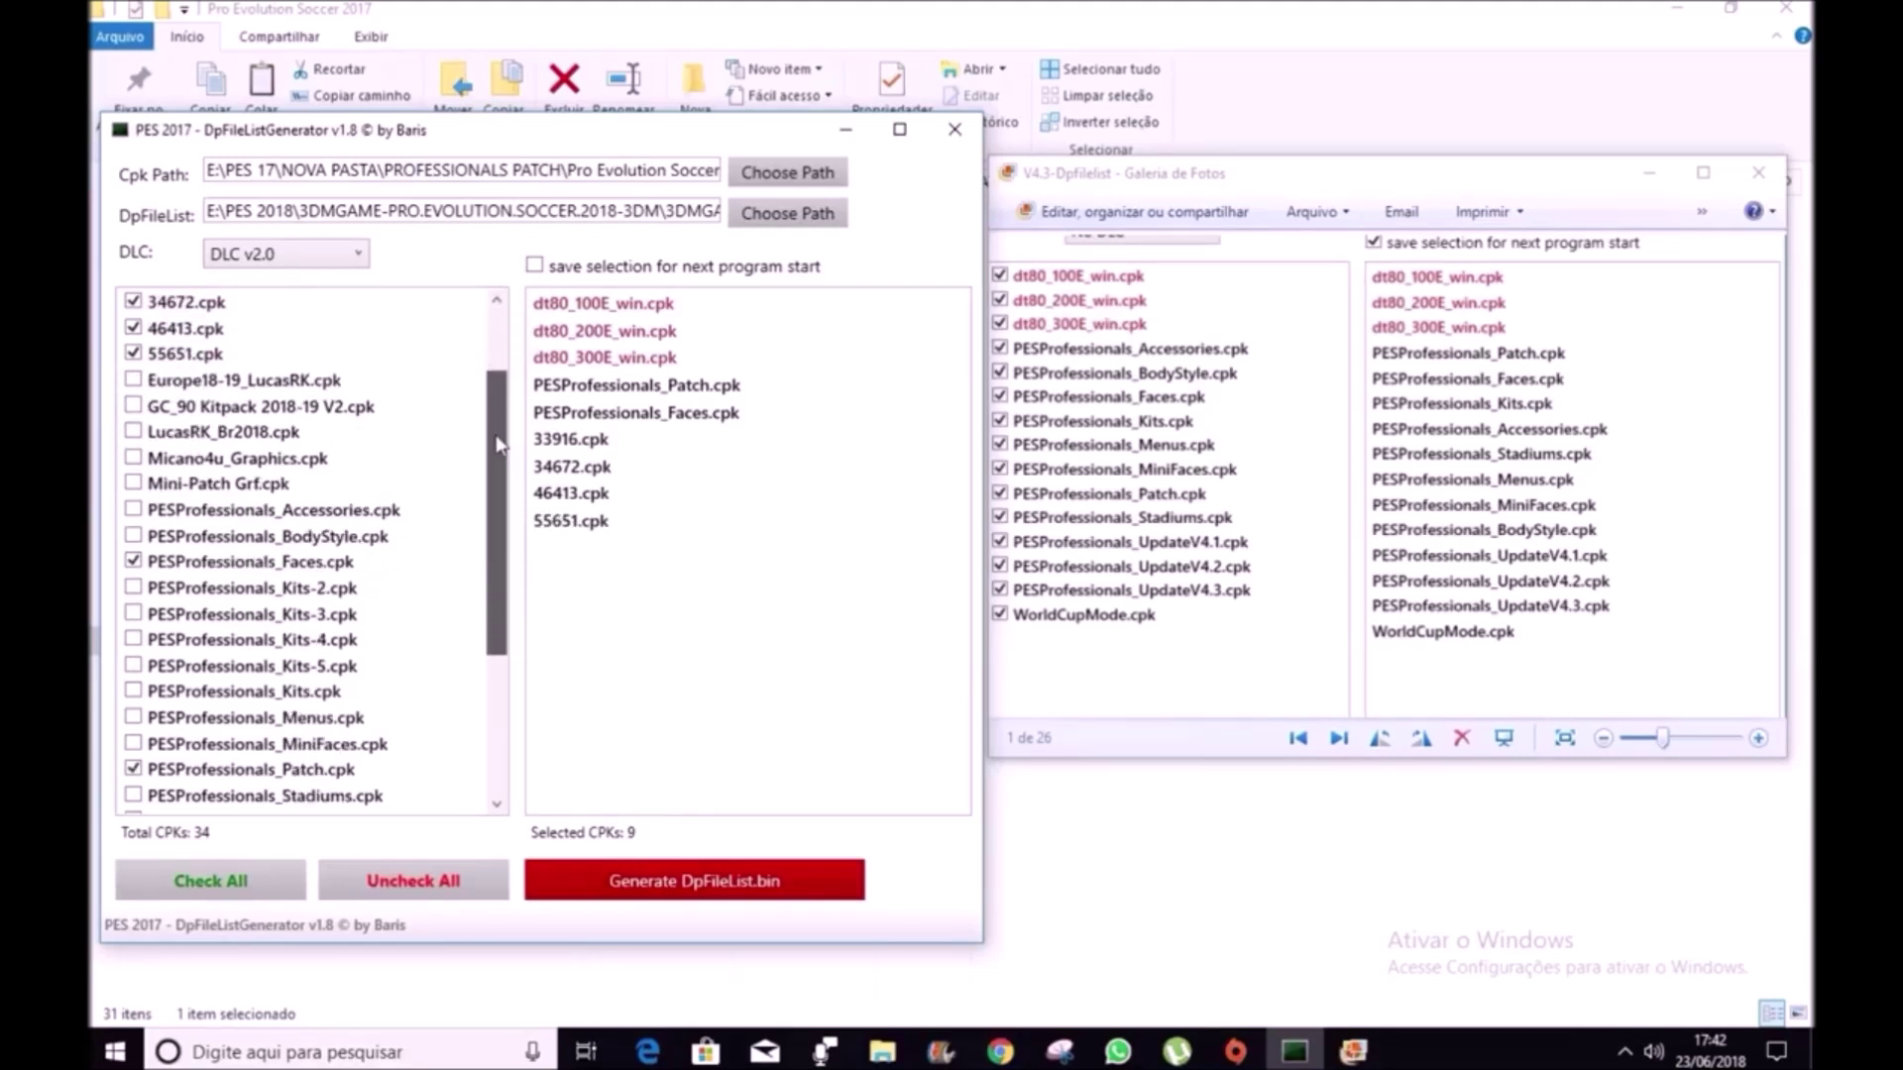
click(325, 694)
click(343, 591)
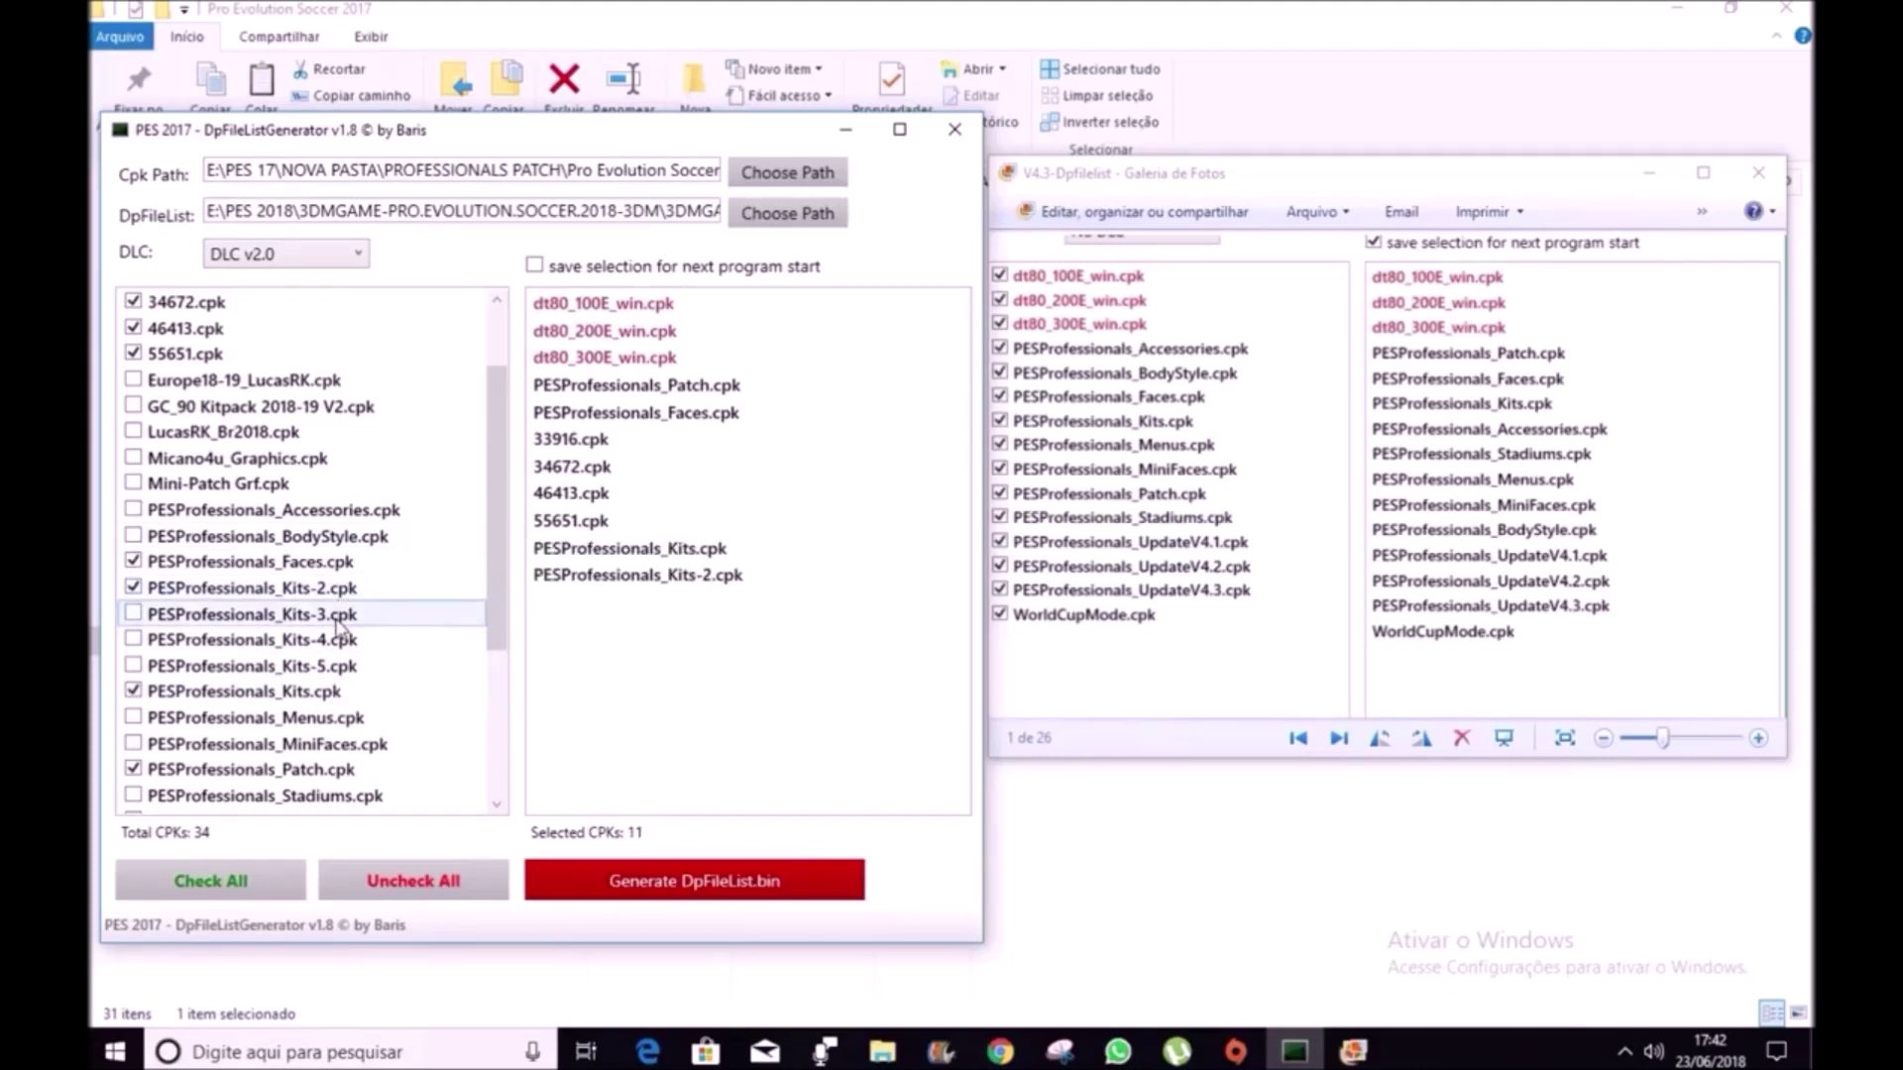
click(339, 620)
click(342, 643)
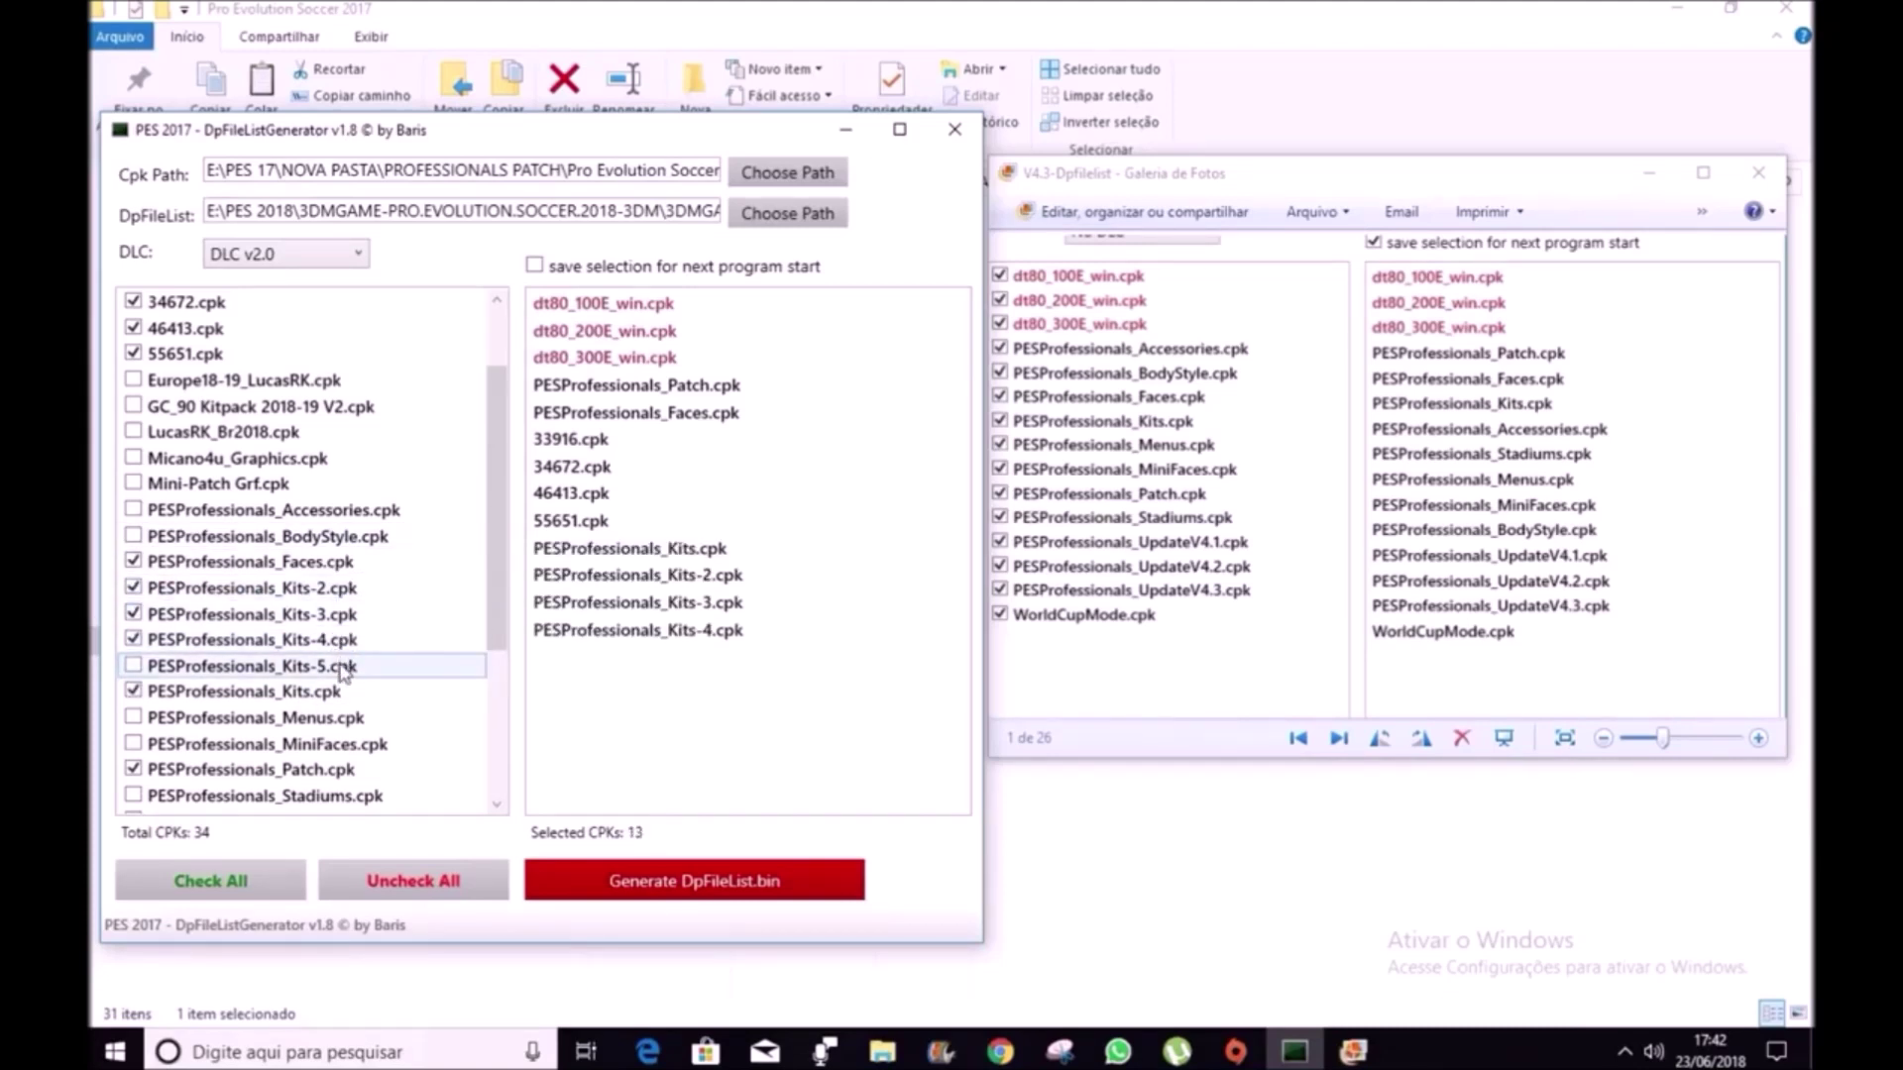
click(342, 668)
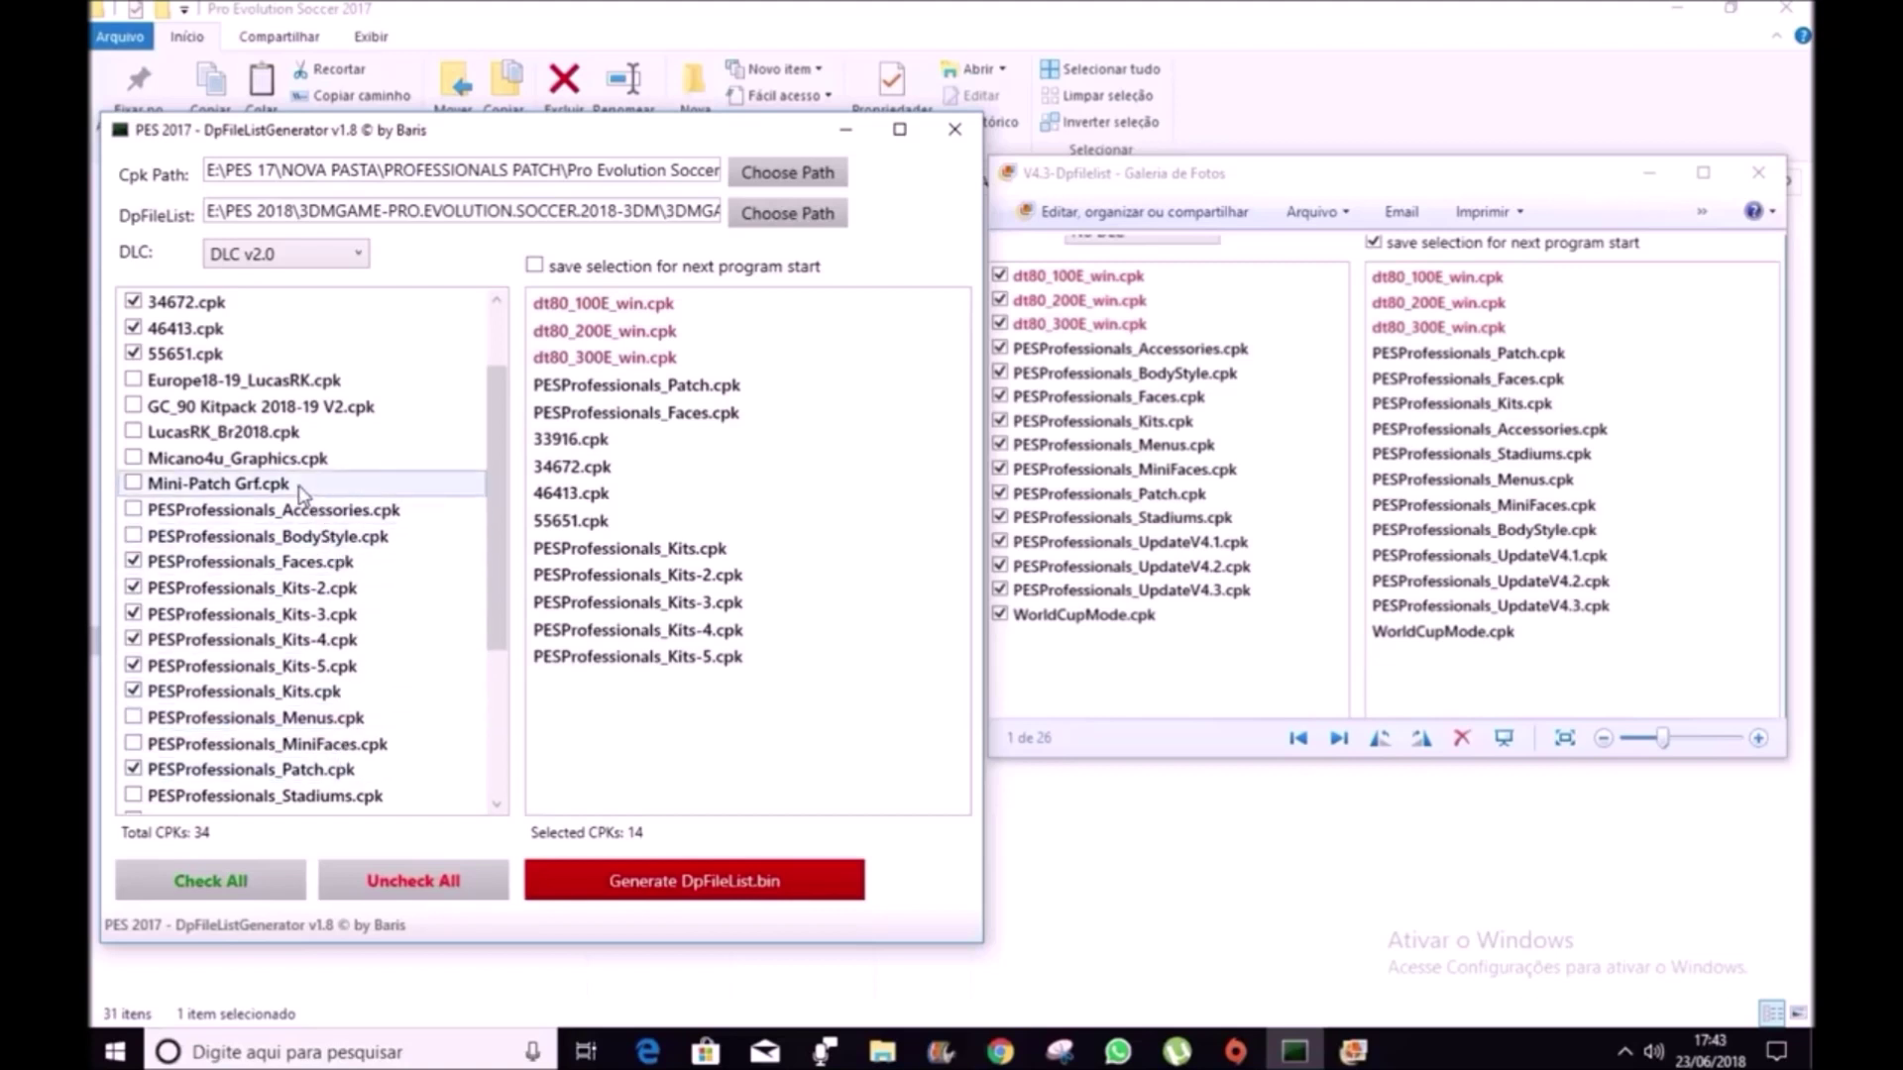
- Include the PESProfessionals Accessories, Stadiums, Menus and MiniFaces cpk files in the selection, in that order
click(337, 522)
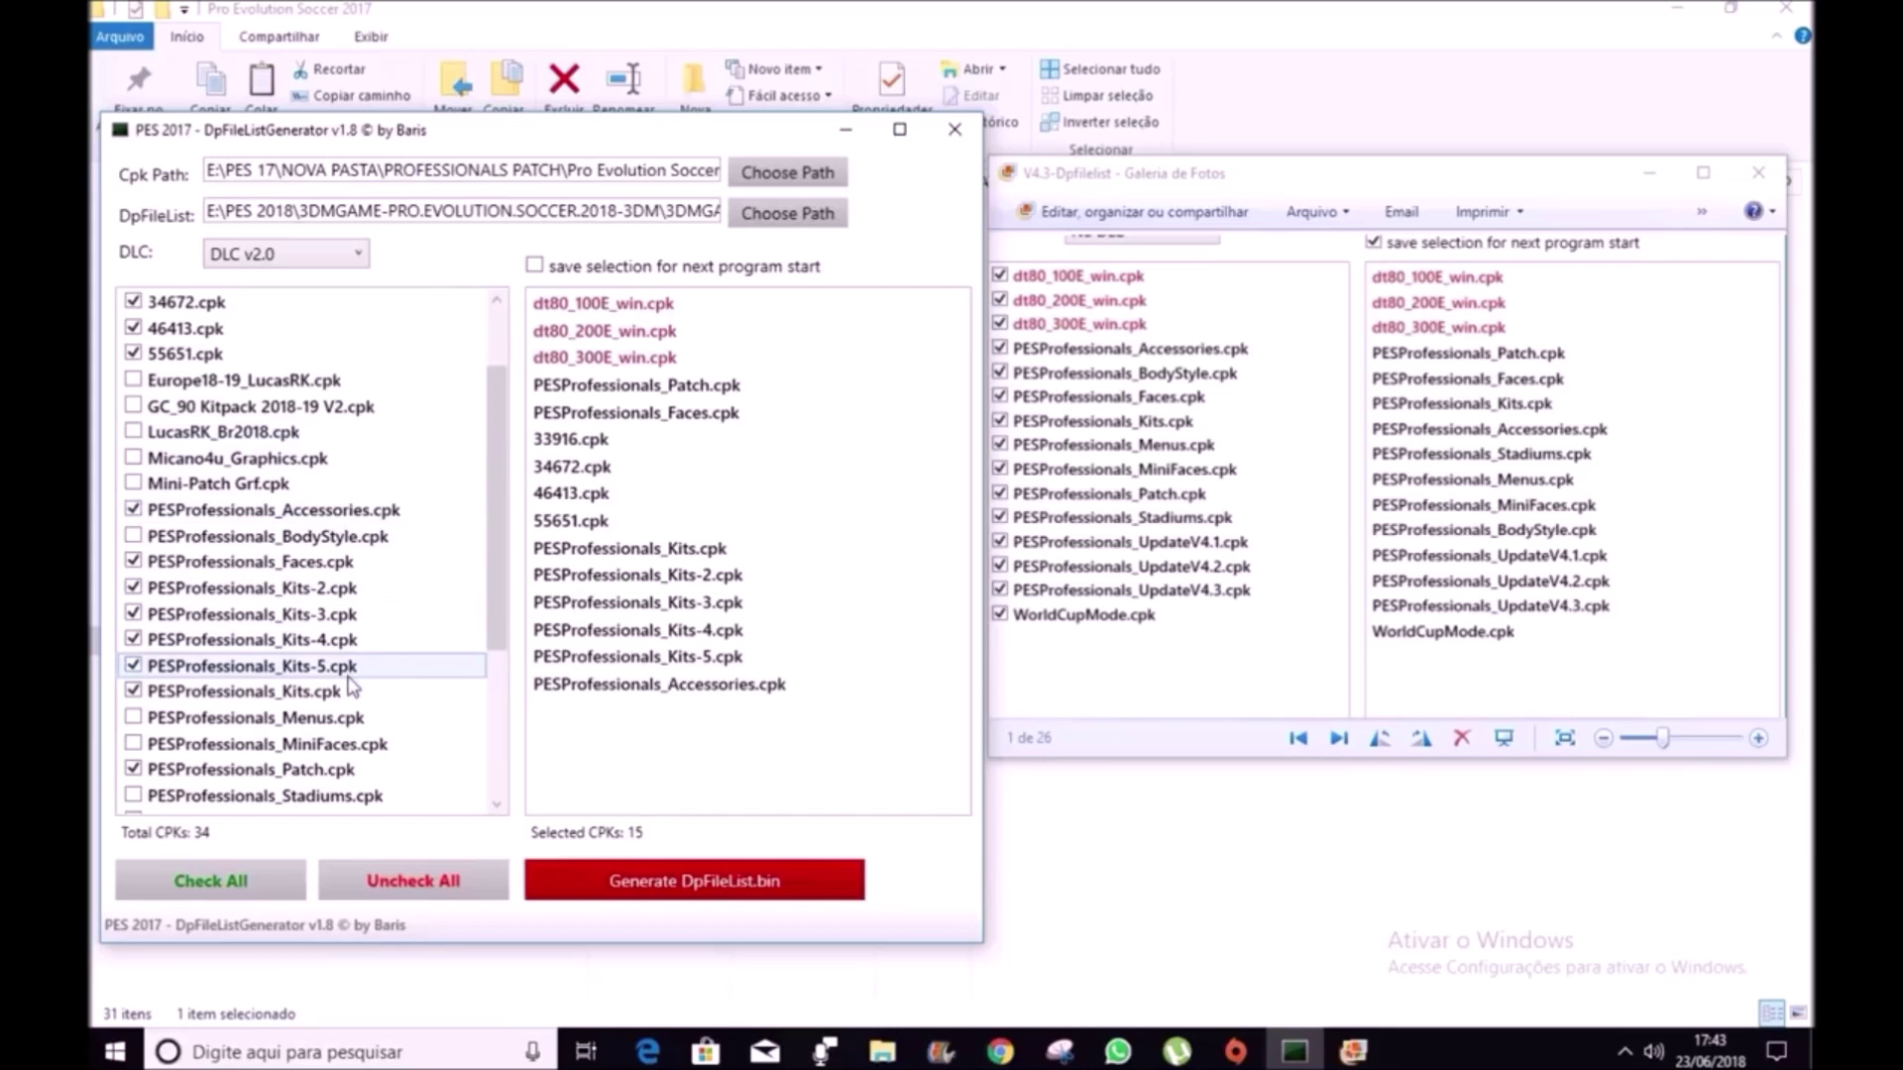
click(340, 798)
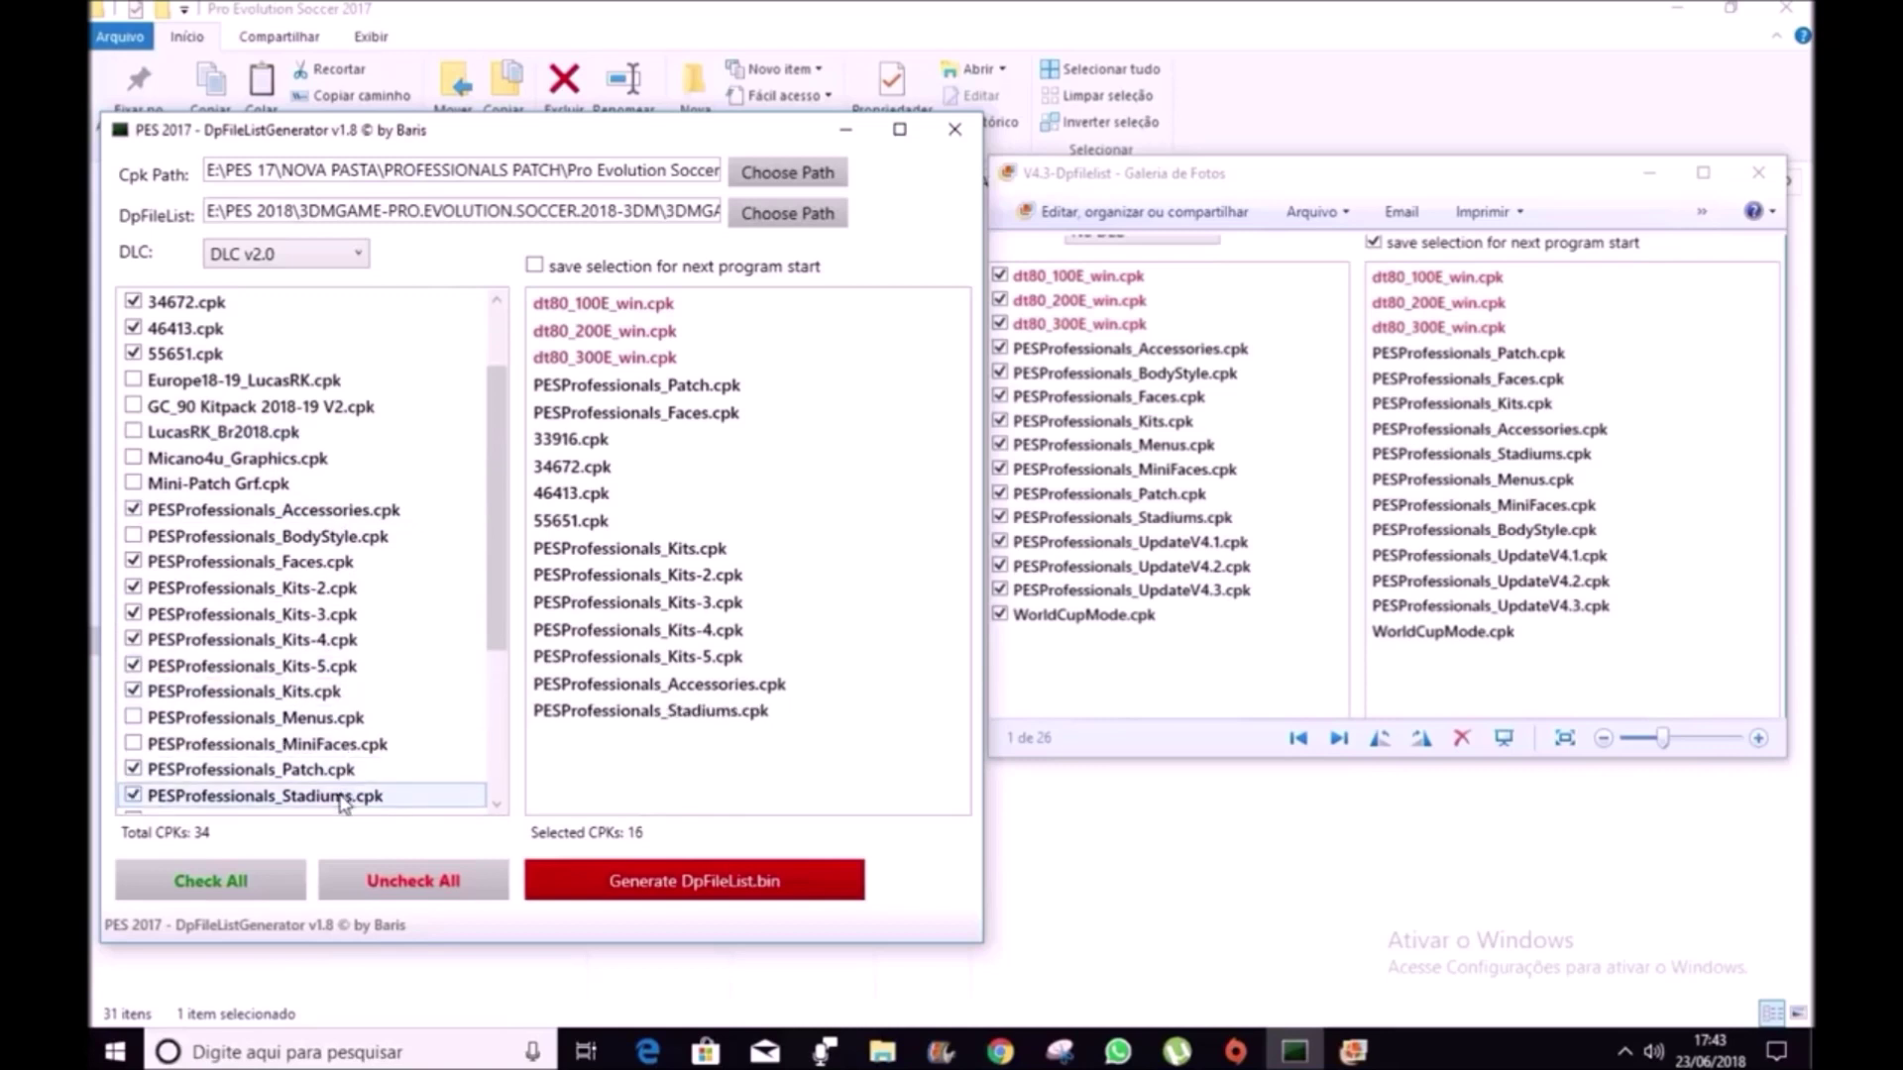
click(325, 724)
click(325, 744)
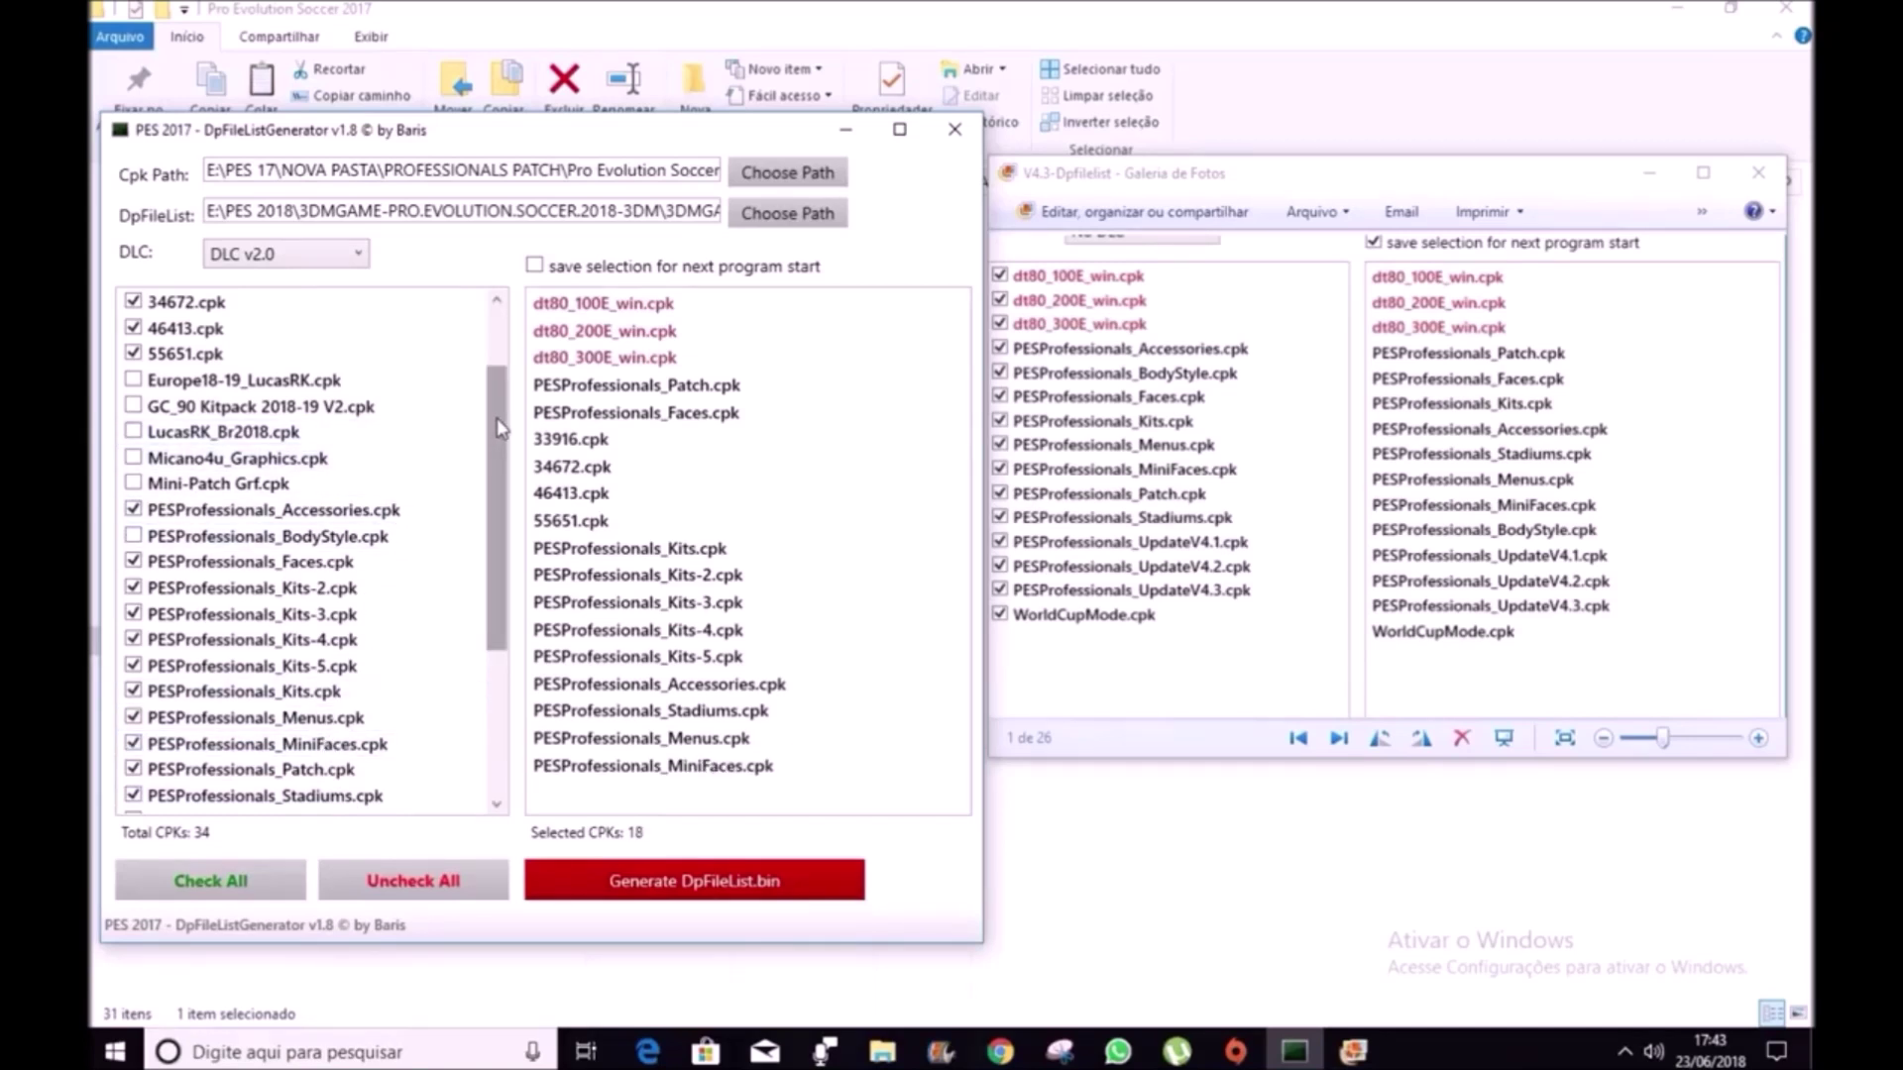
- Include minifaces.cpk, PESProfessionals_BodyStyle.cpk and the PESProfessionals UpdateV4.1, UpdateV4.2 and UpdateV4.3 cpk files in the selection
drag(499, 429, 499, 567)
click(217, 801)
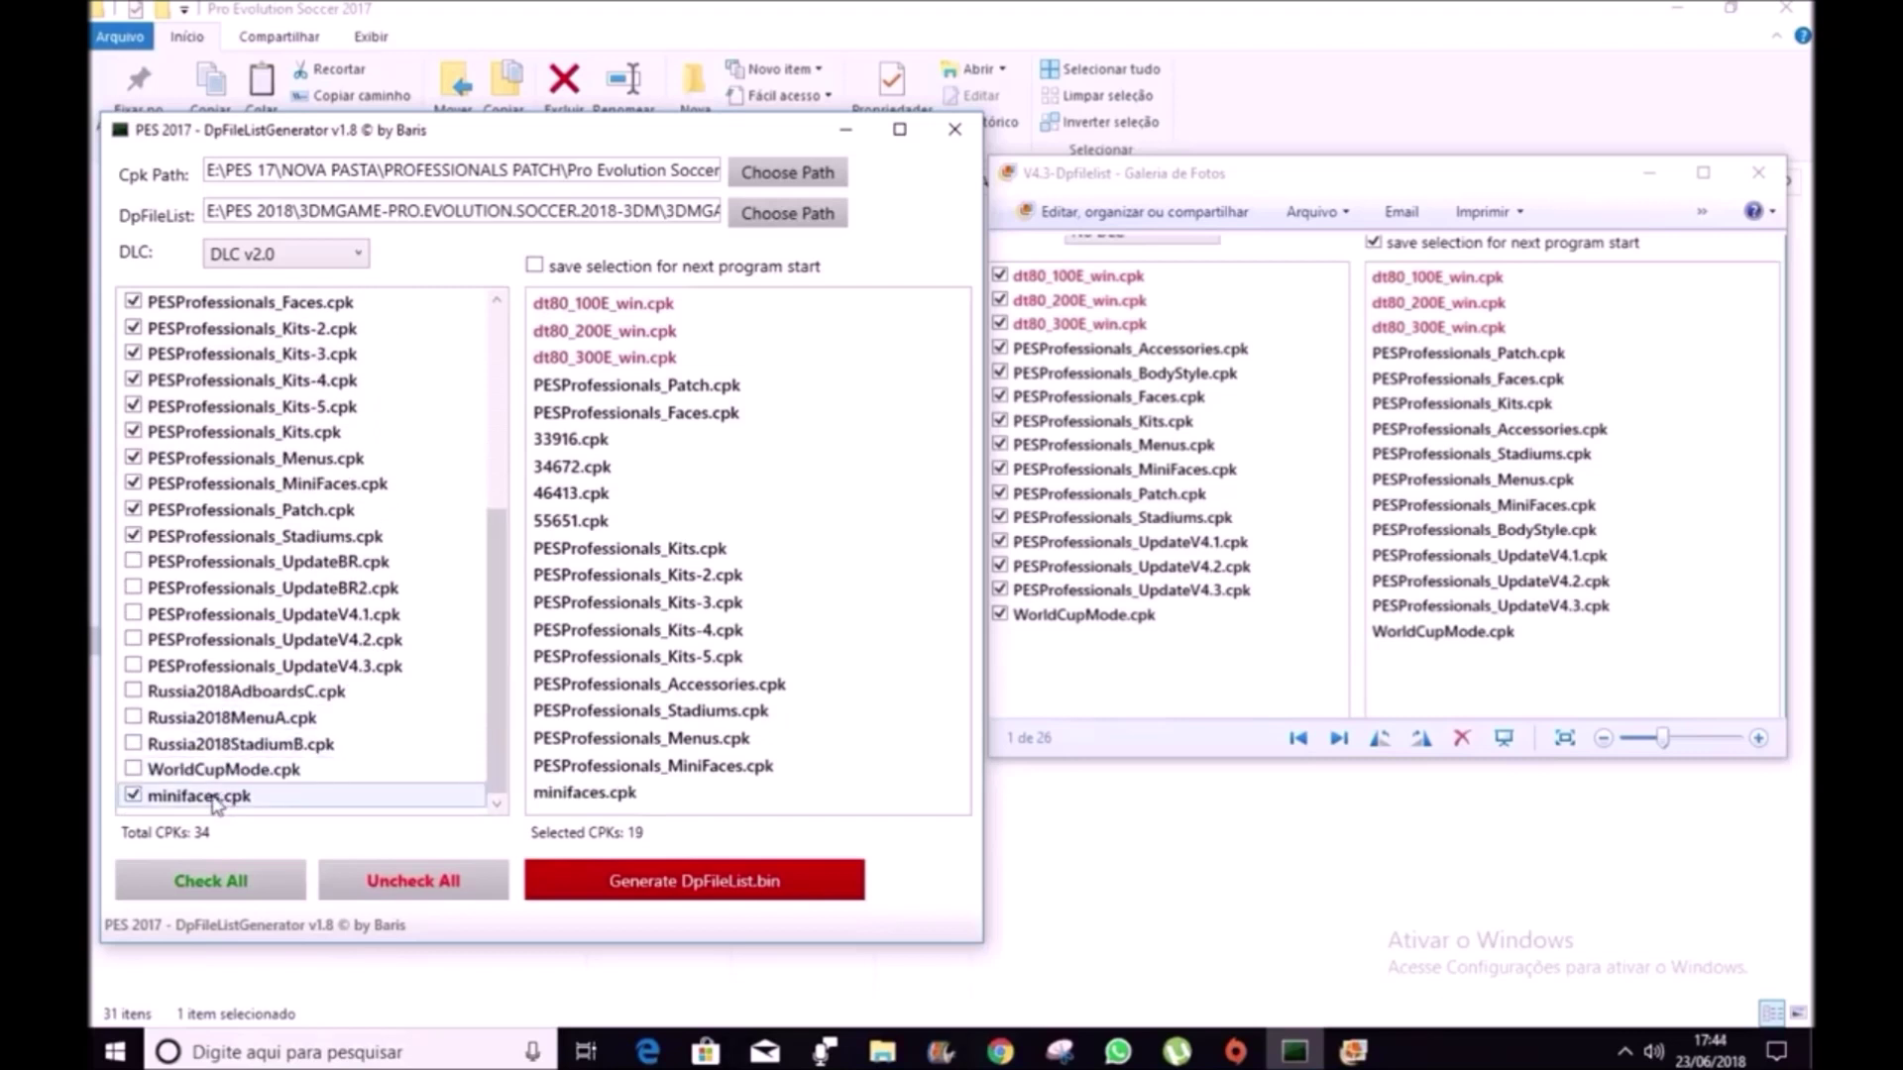
scroll(216, 694, up, 5)
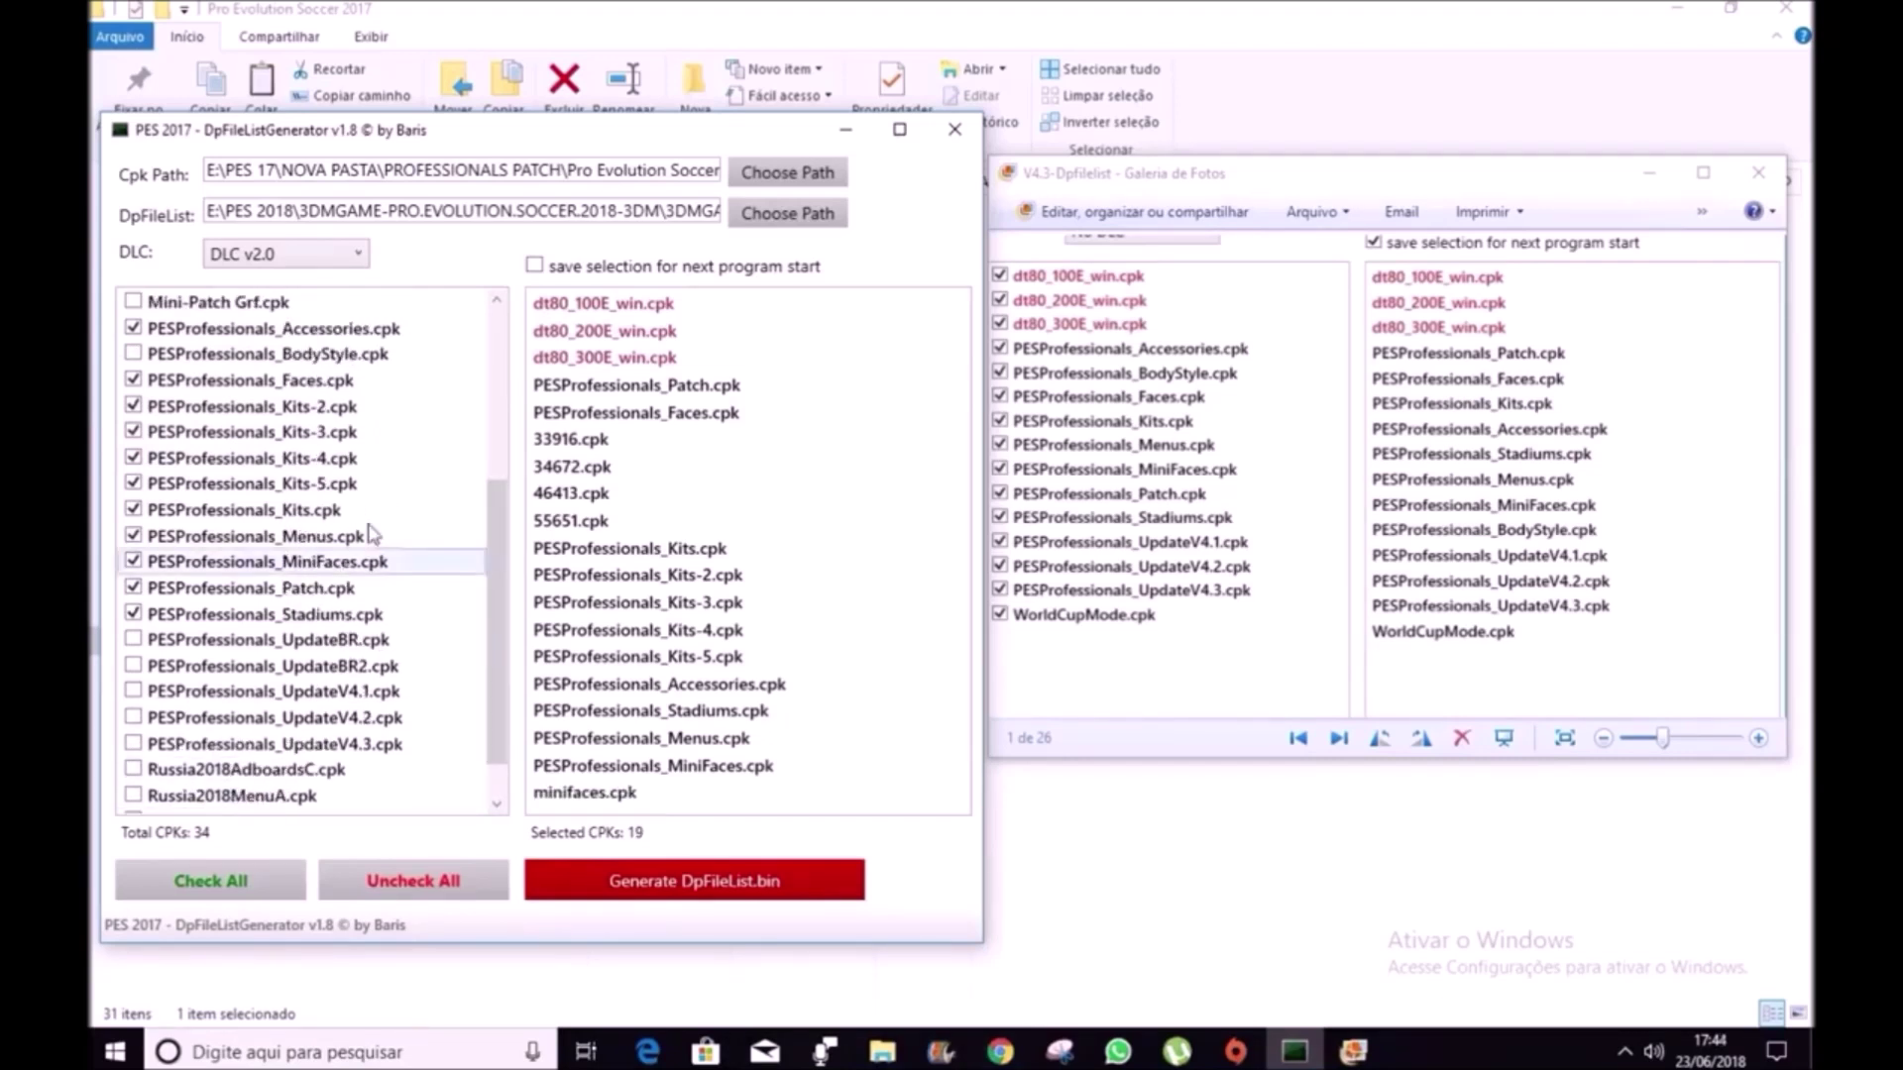
click(330, 359)
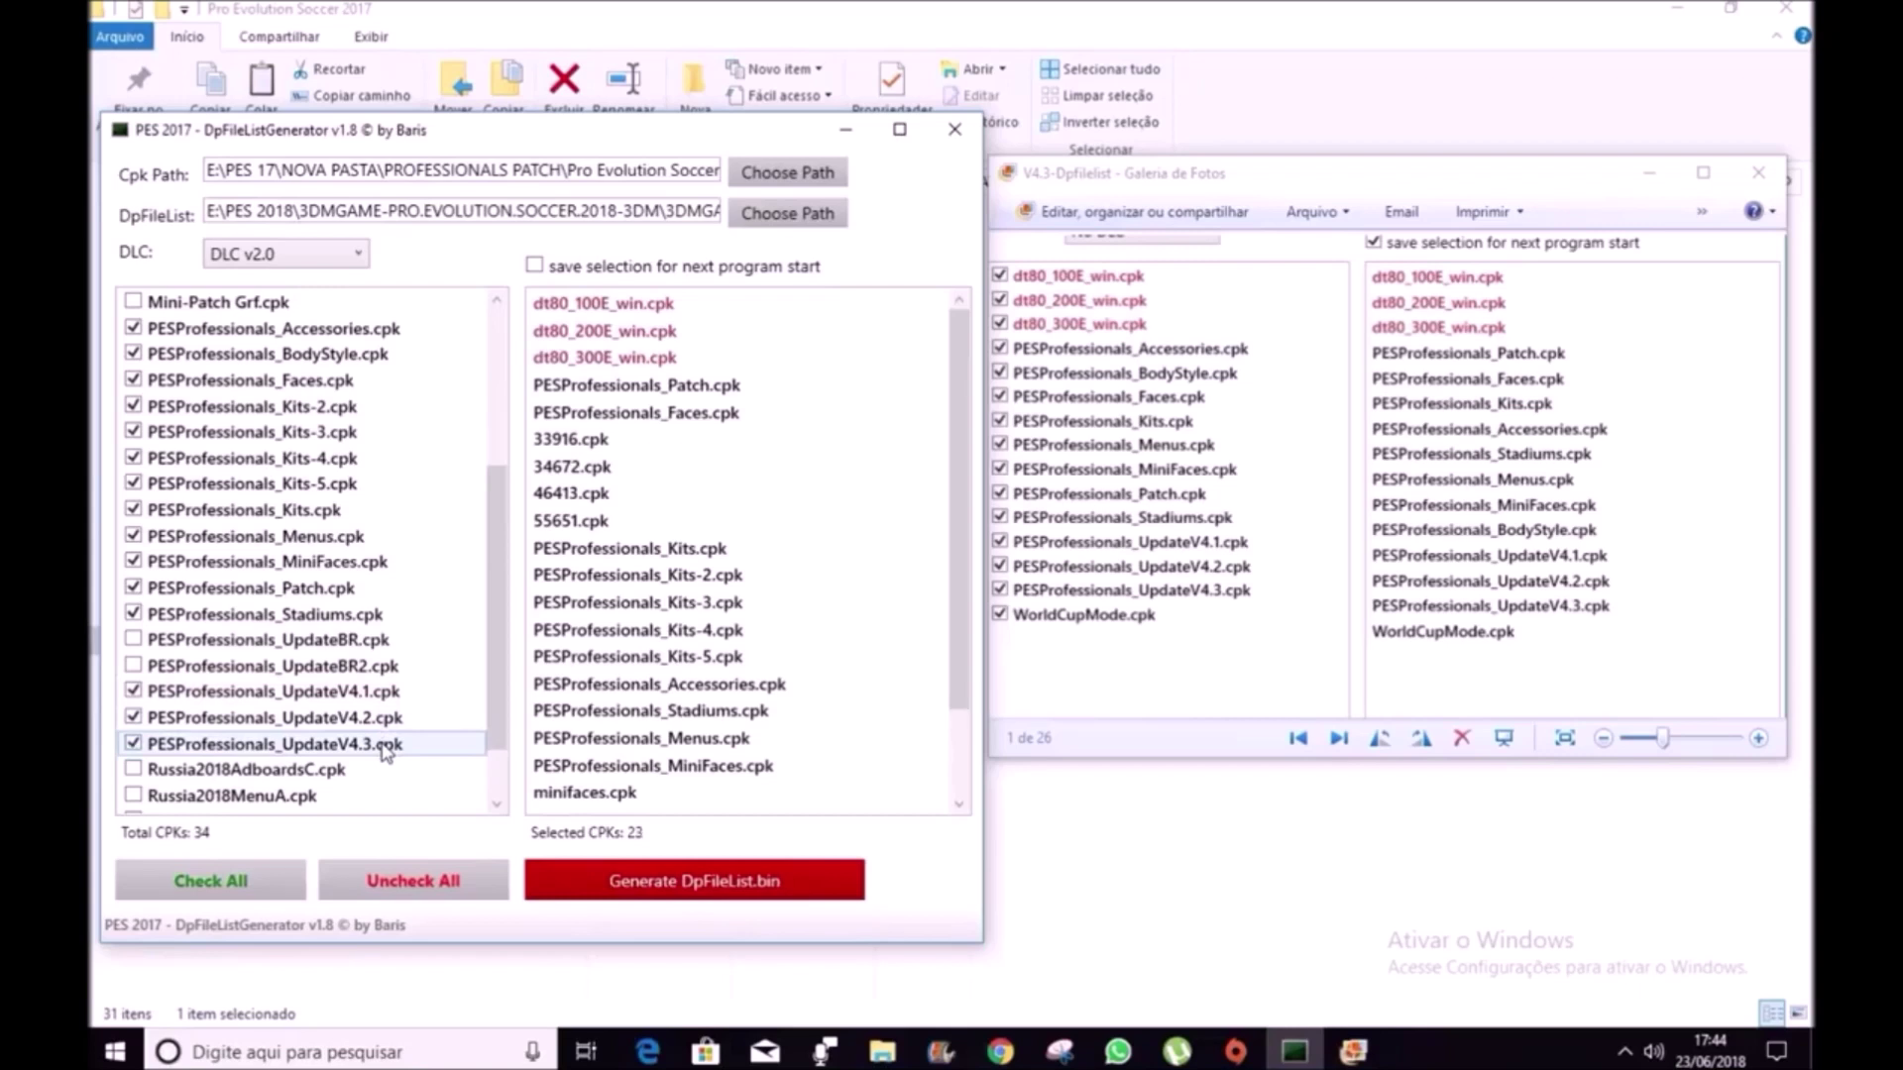
- Include Micano4u_Graphics.cpk as the last file in the generator's selection
scroll(384, 753, down, 1)
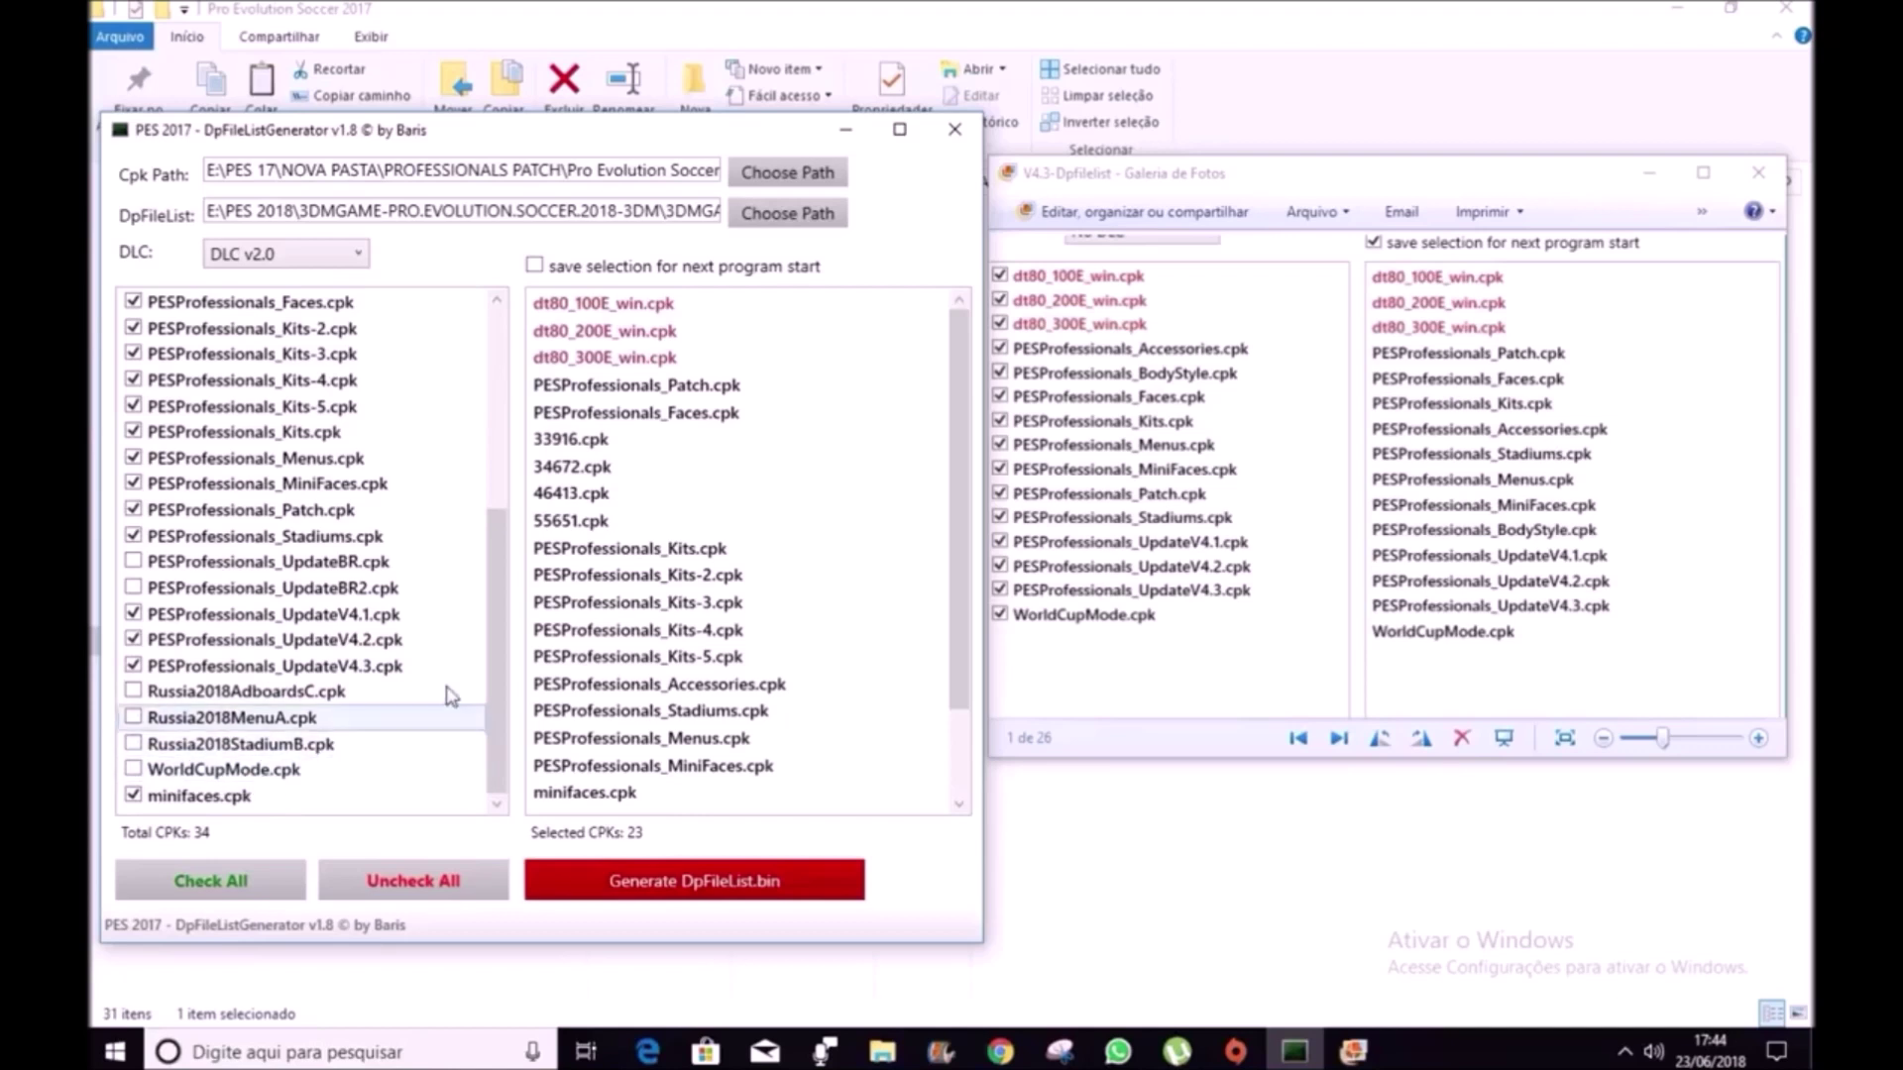
drag(502, 635, 516, 511)
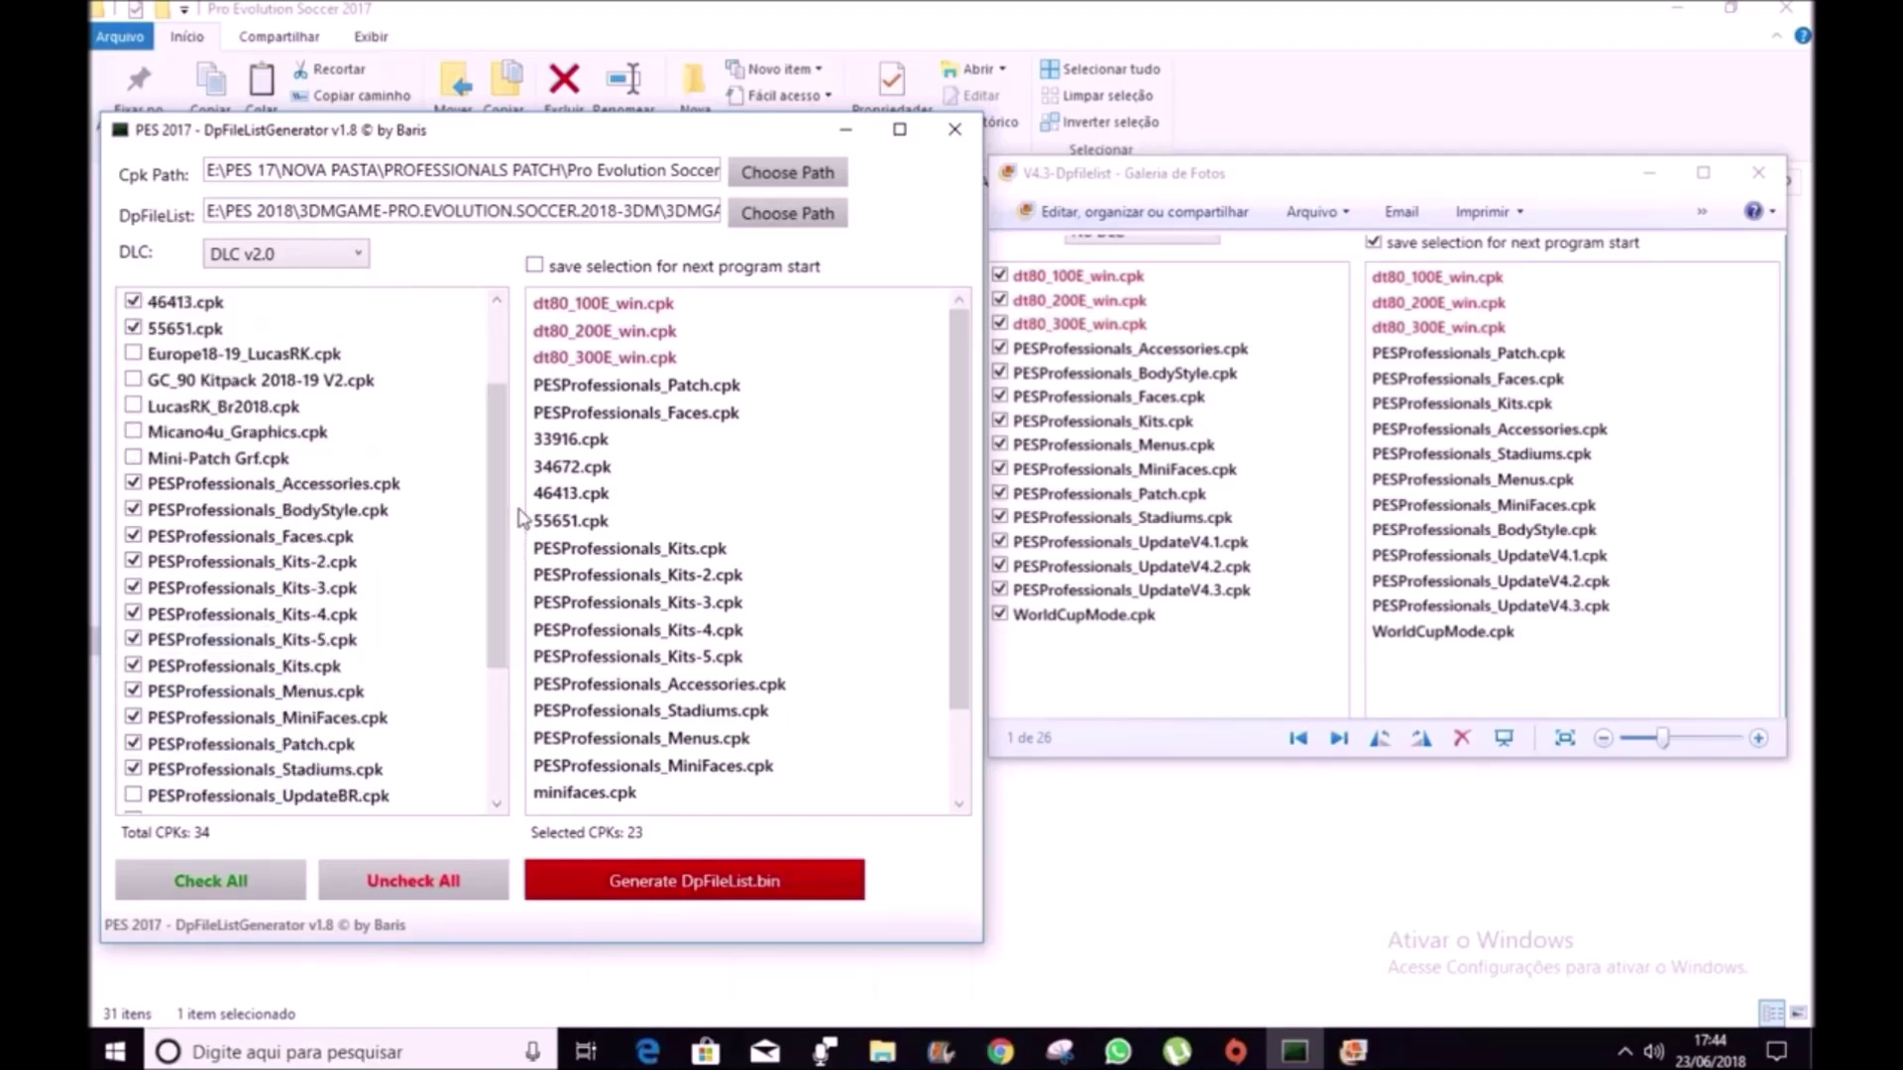
click(254, 436)
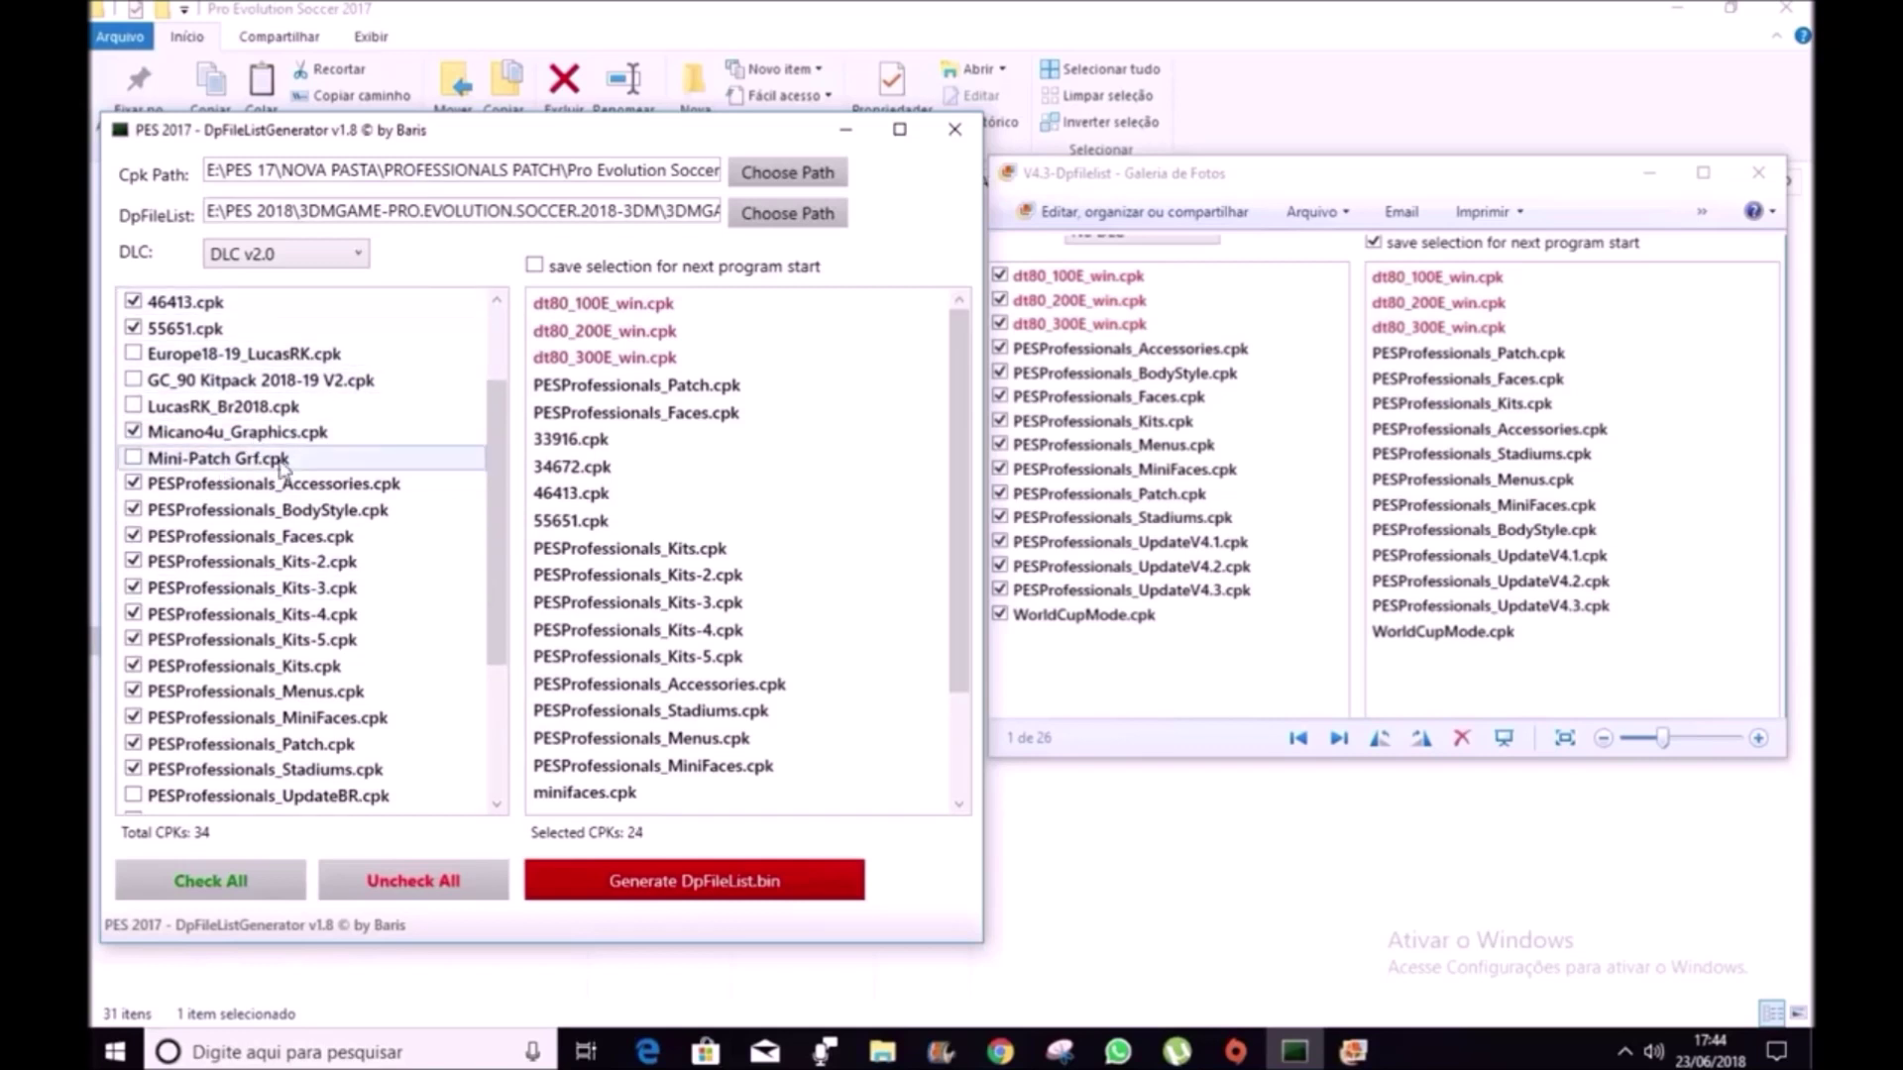
- Generate DpFileList.bin with the DLC option set to No DLC, and close the generator and the folder window
click(359, 255)
click(285, 283)
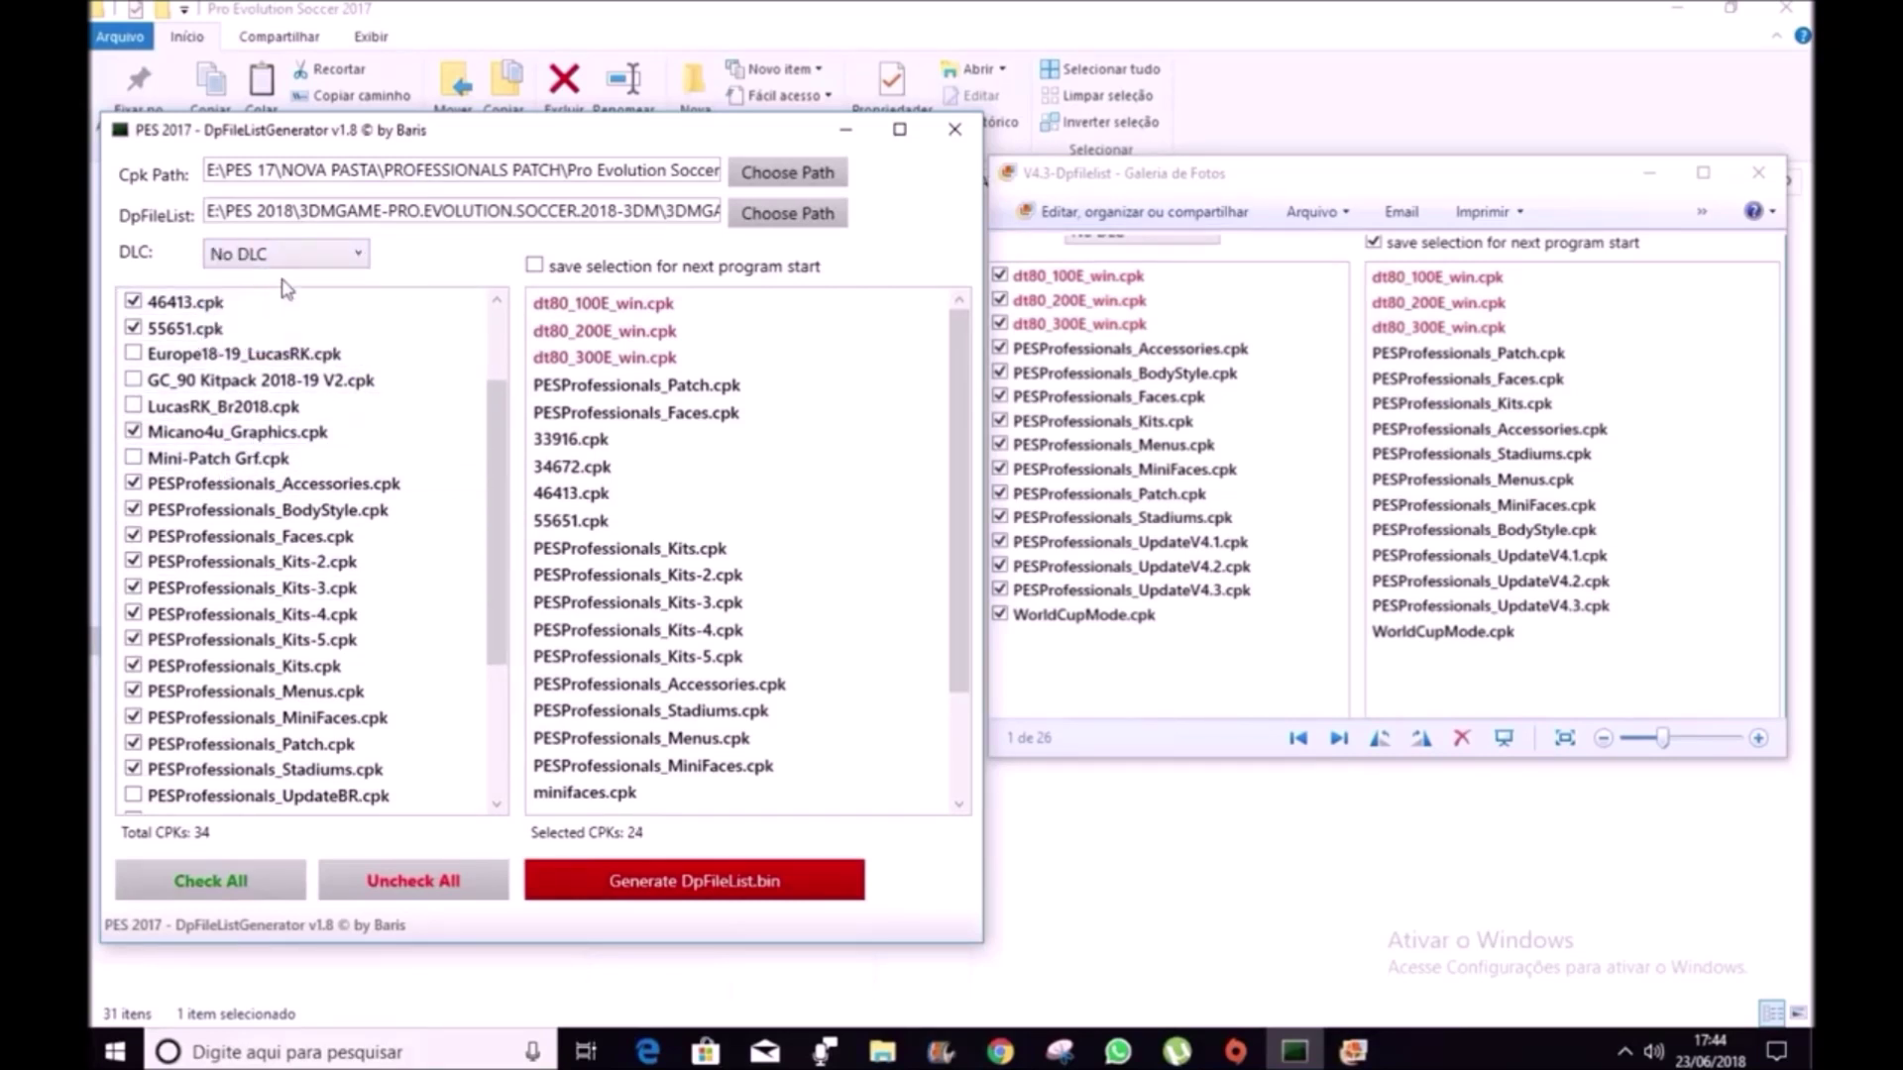
click(660, 892)
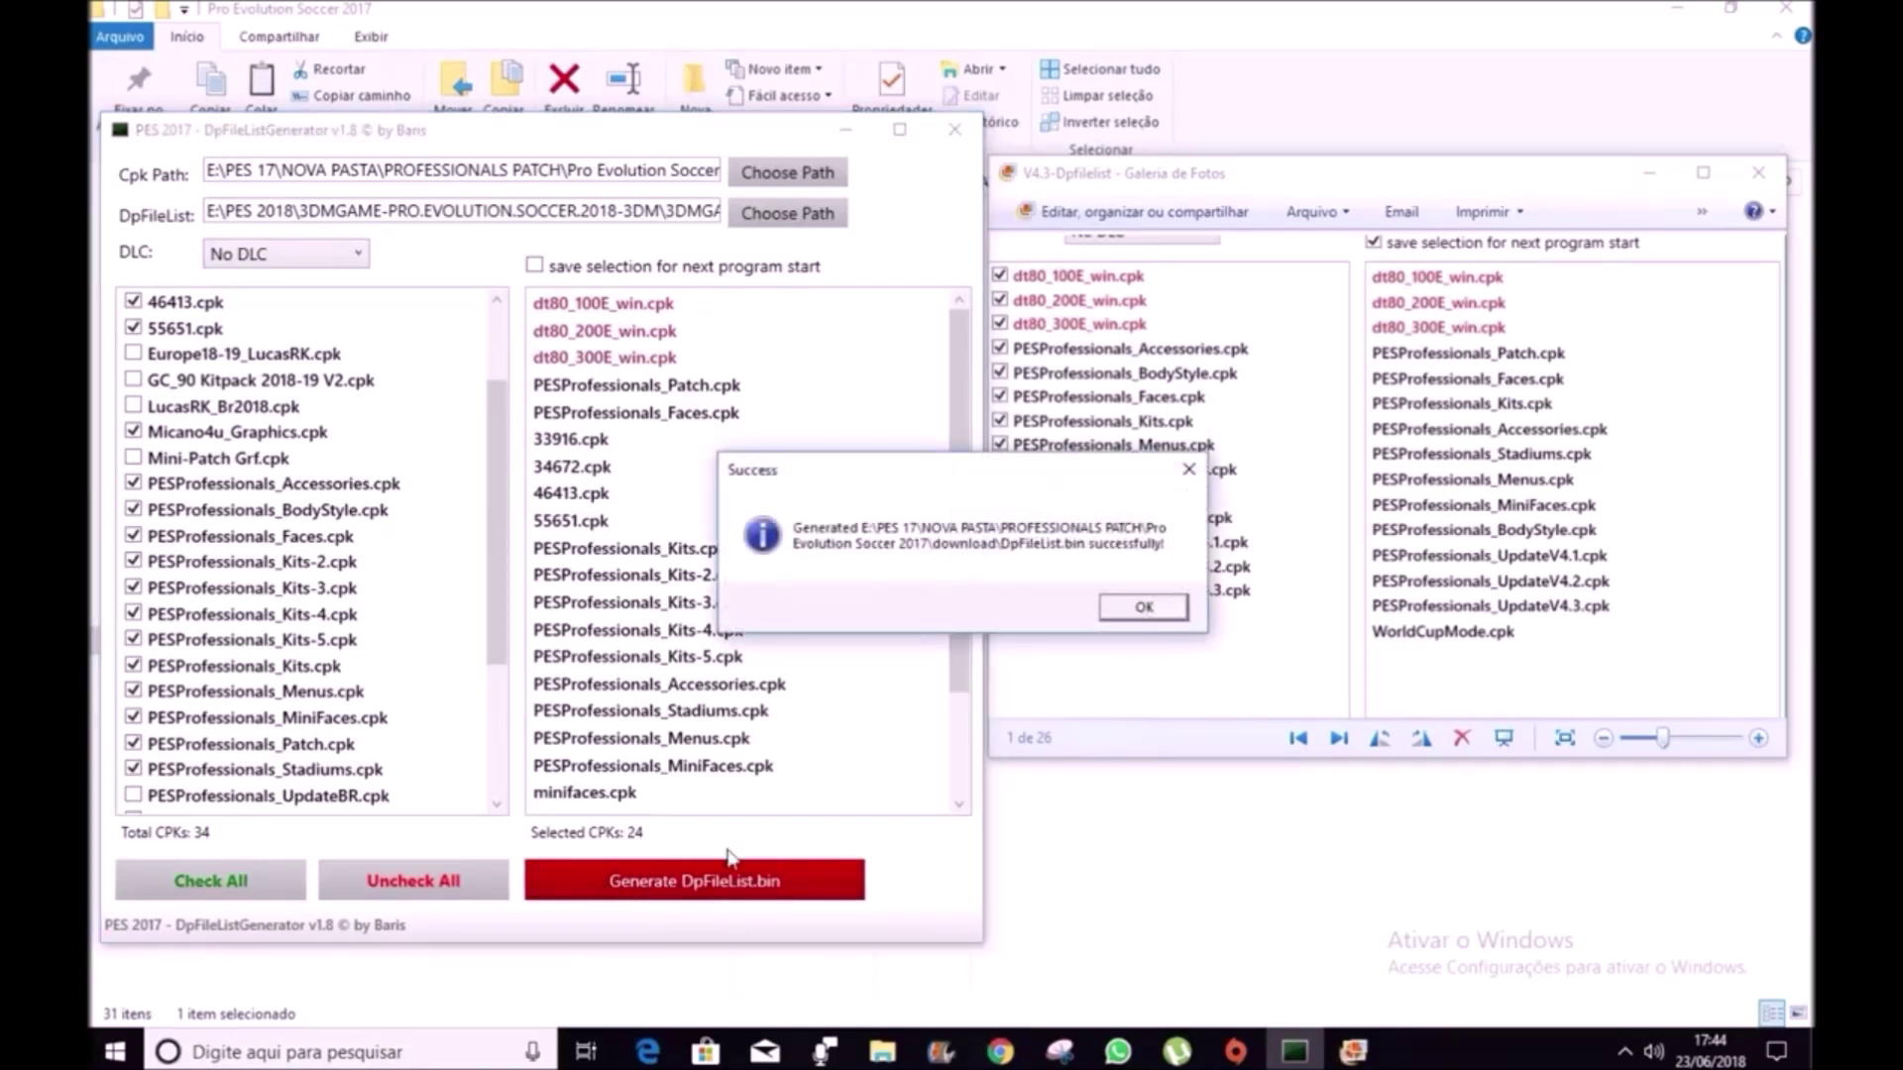
click(1145, 607)
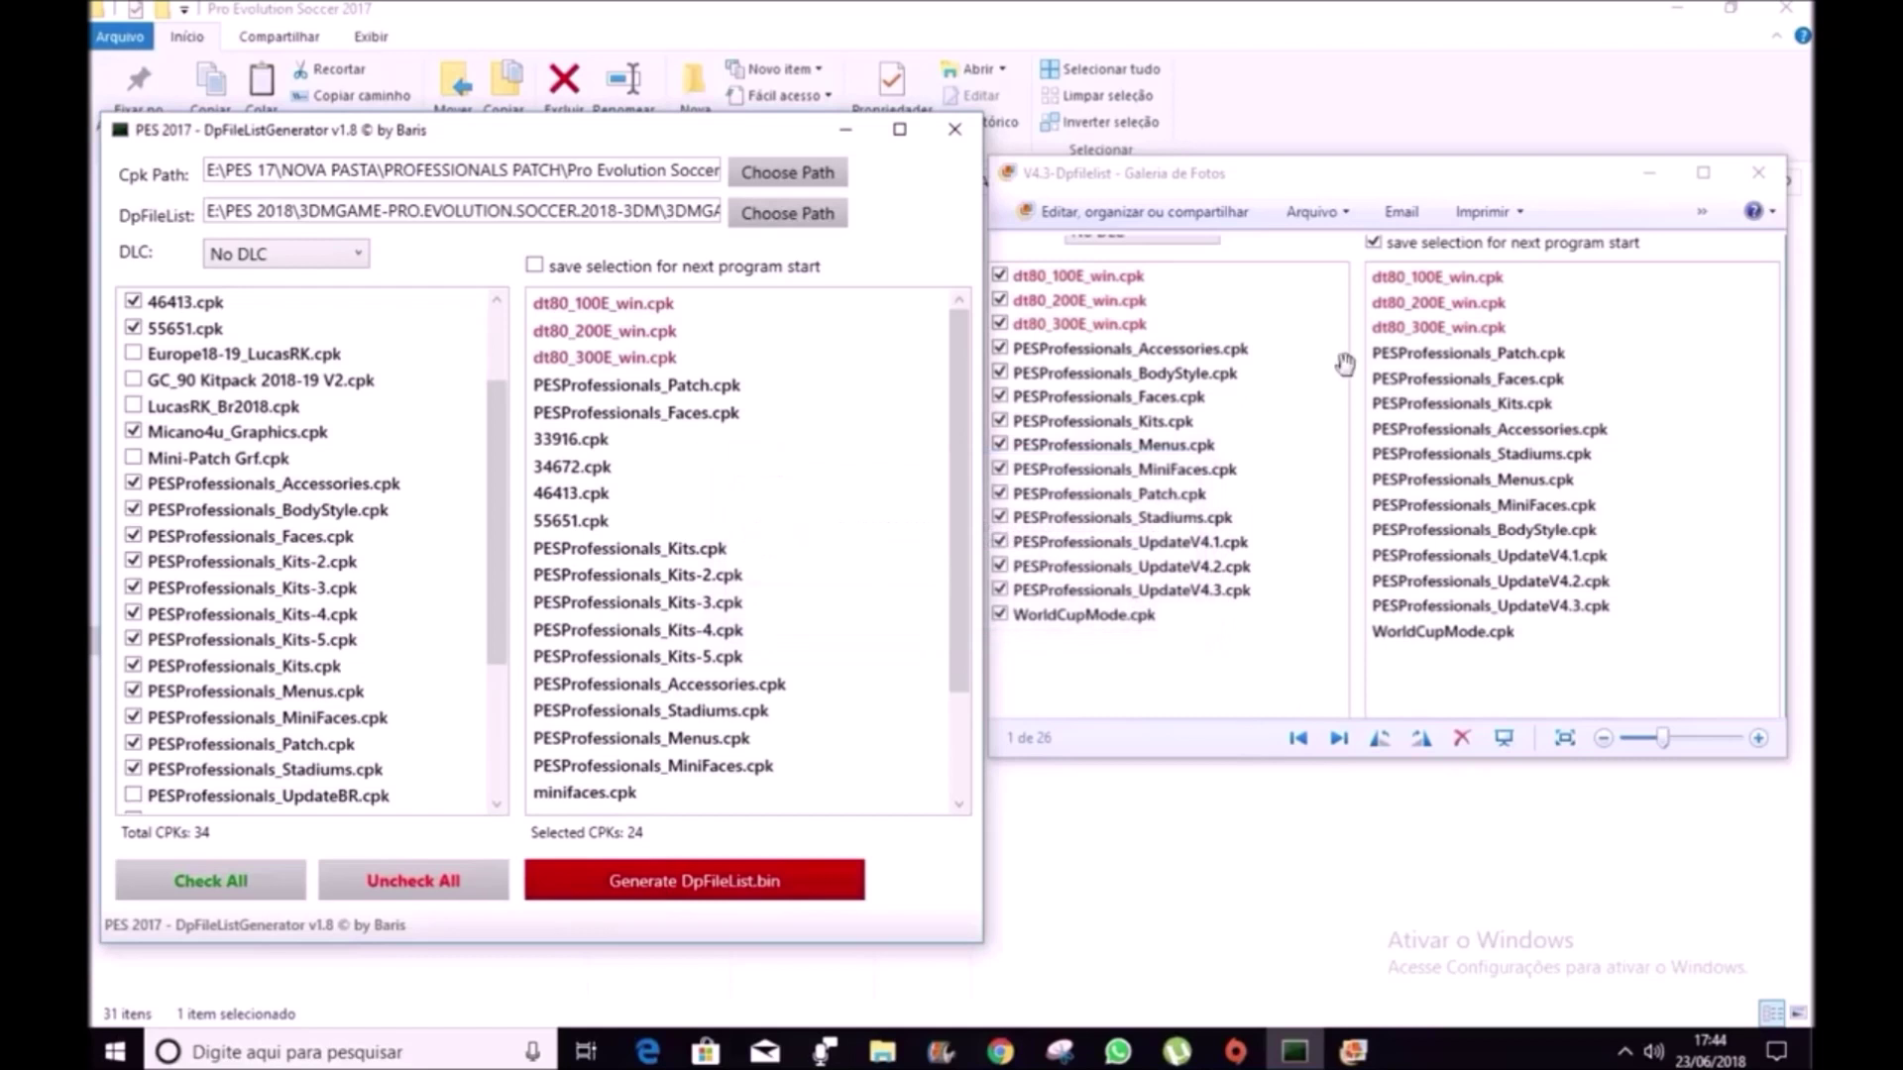
click(957, 133)
click(1787, 9)
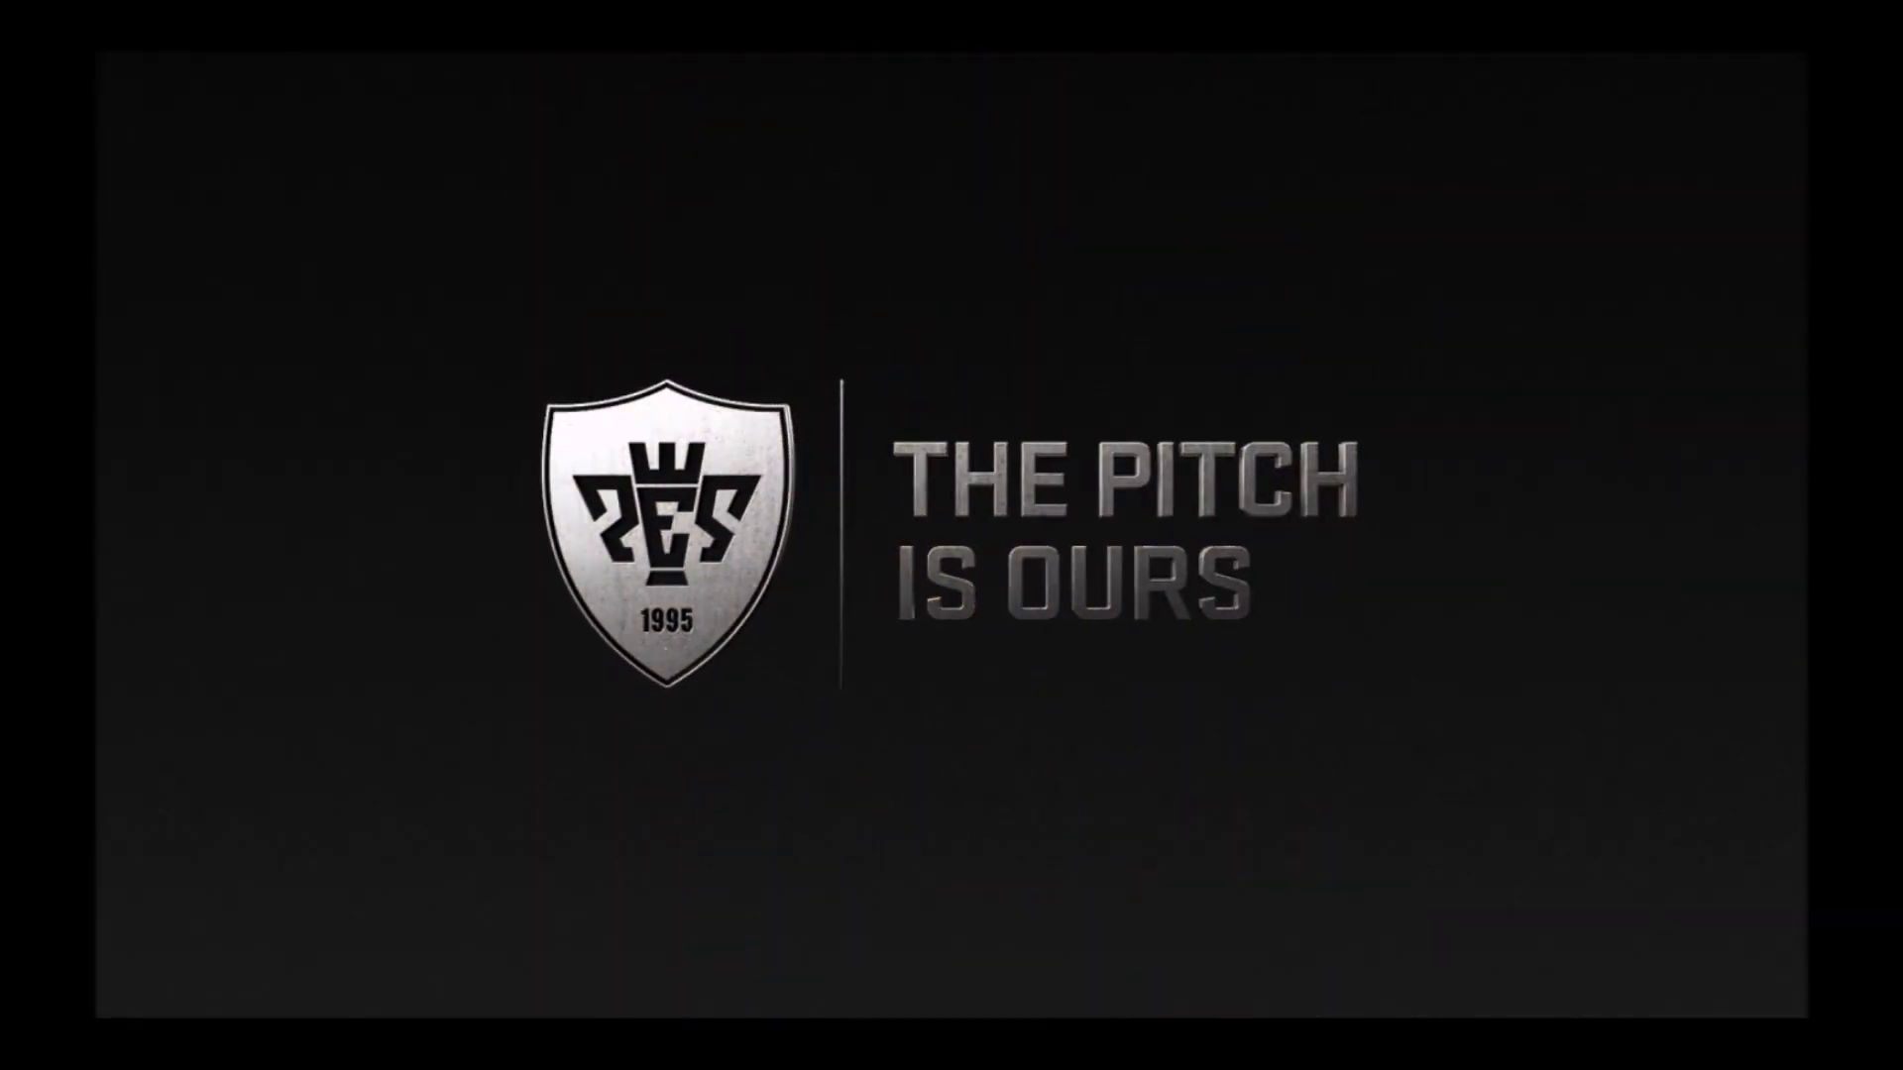
- Switch to Pro Evolution Soccer 2017, enter its main menu and open the Premier League team selection
key(Return)
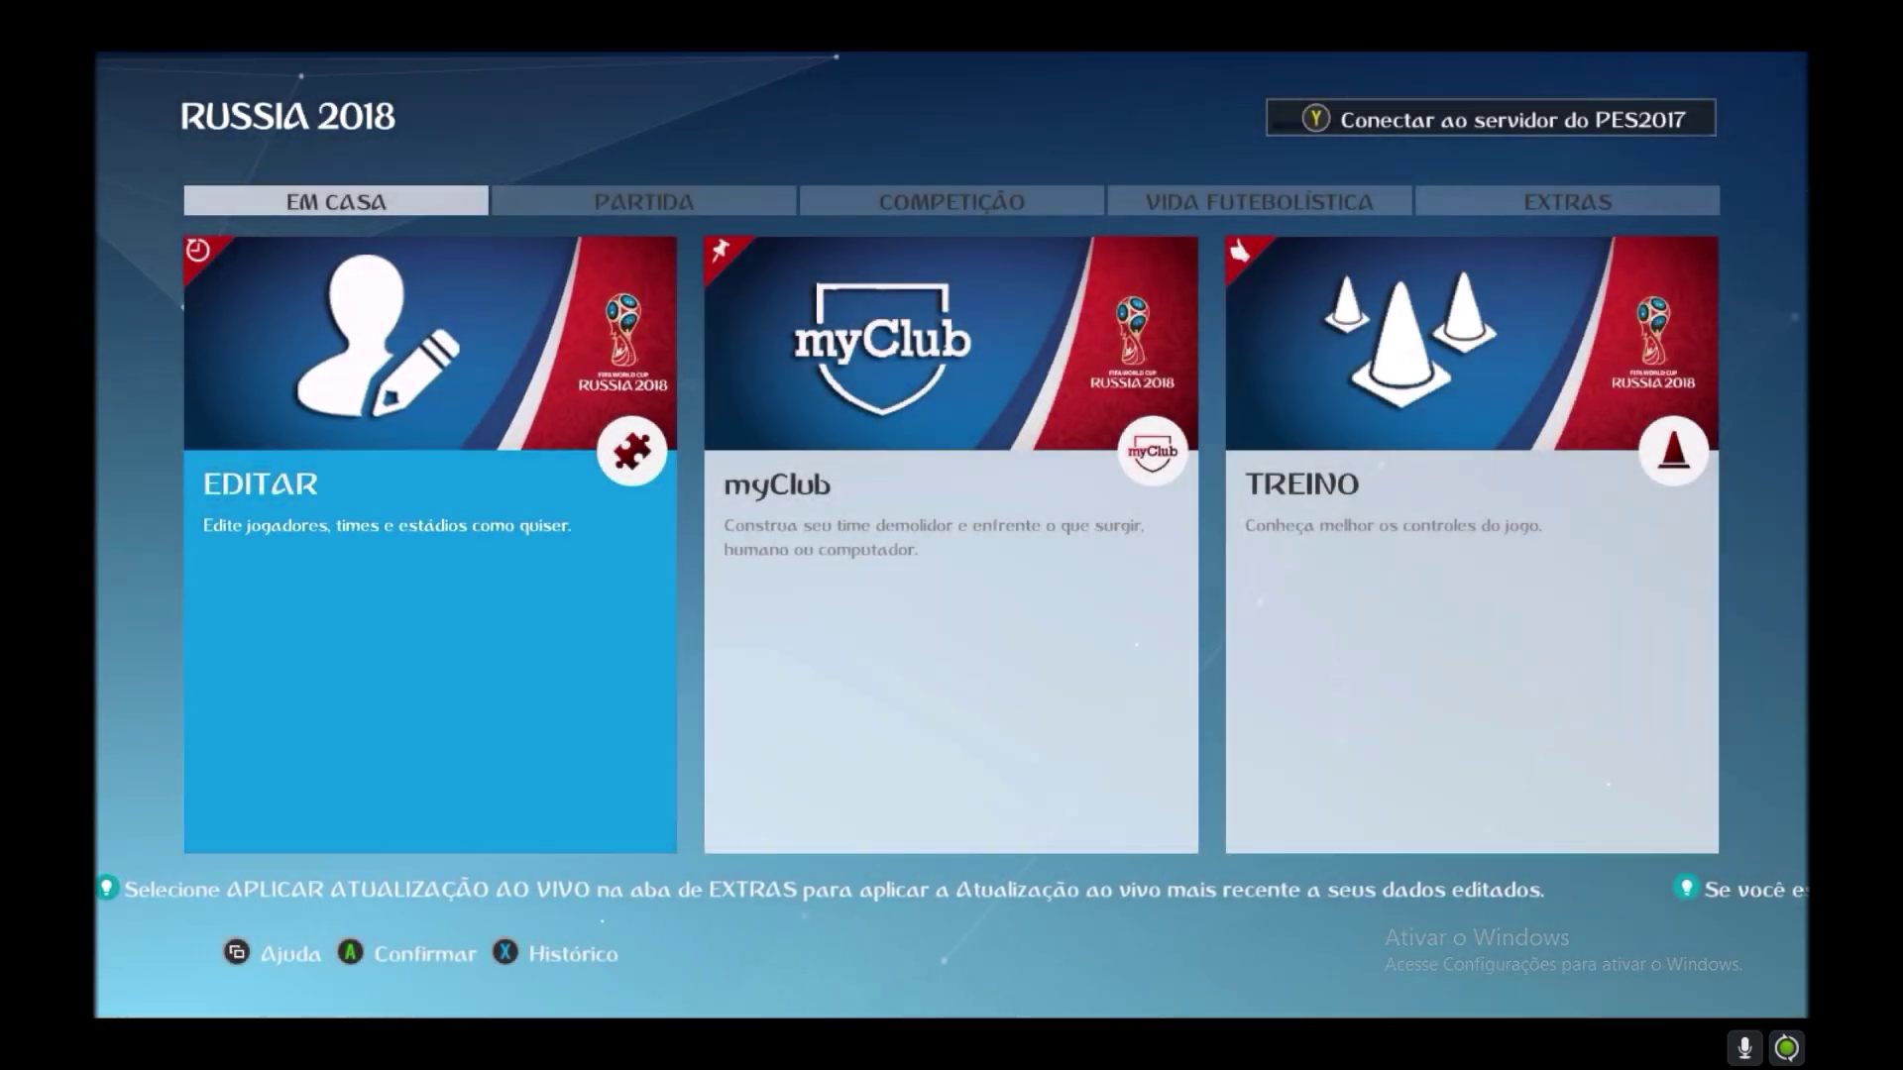
key(q)
key(Left)
key(Up)
key(Return)
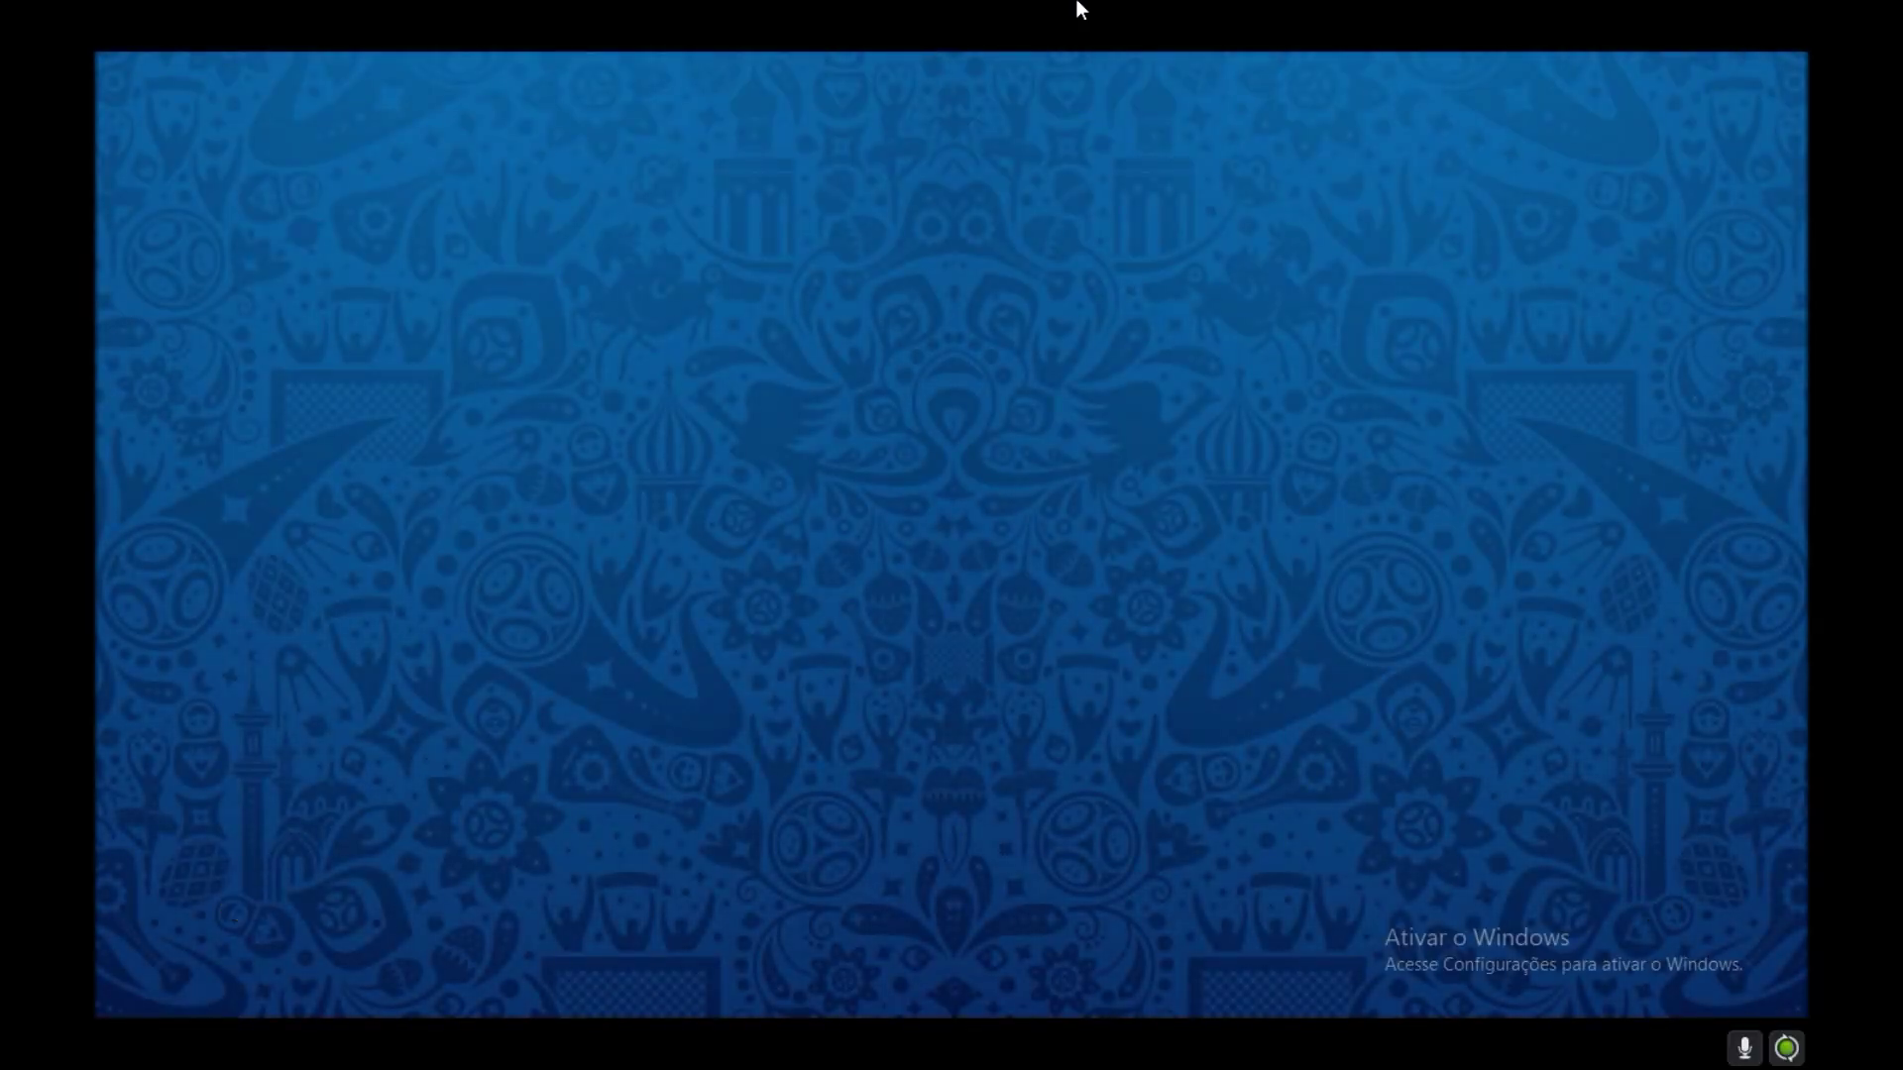
key(Return)
key(Down)
key(Return)
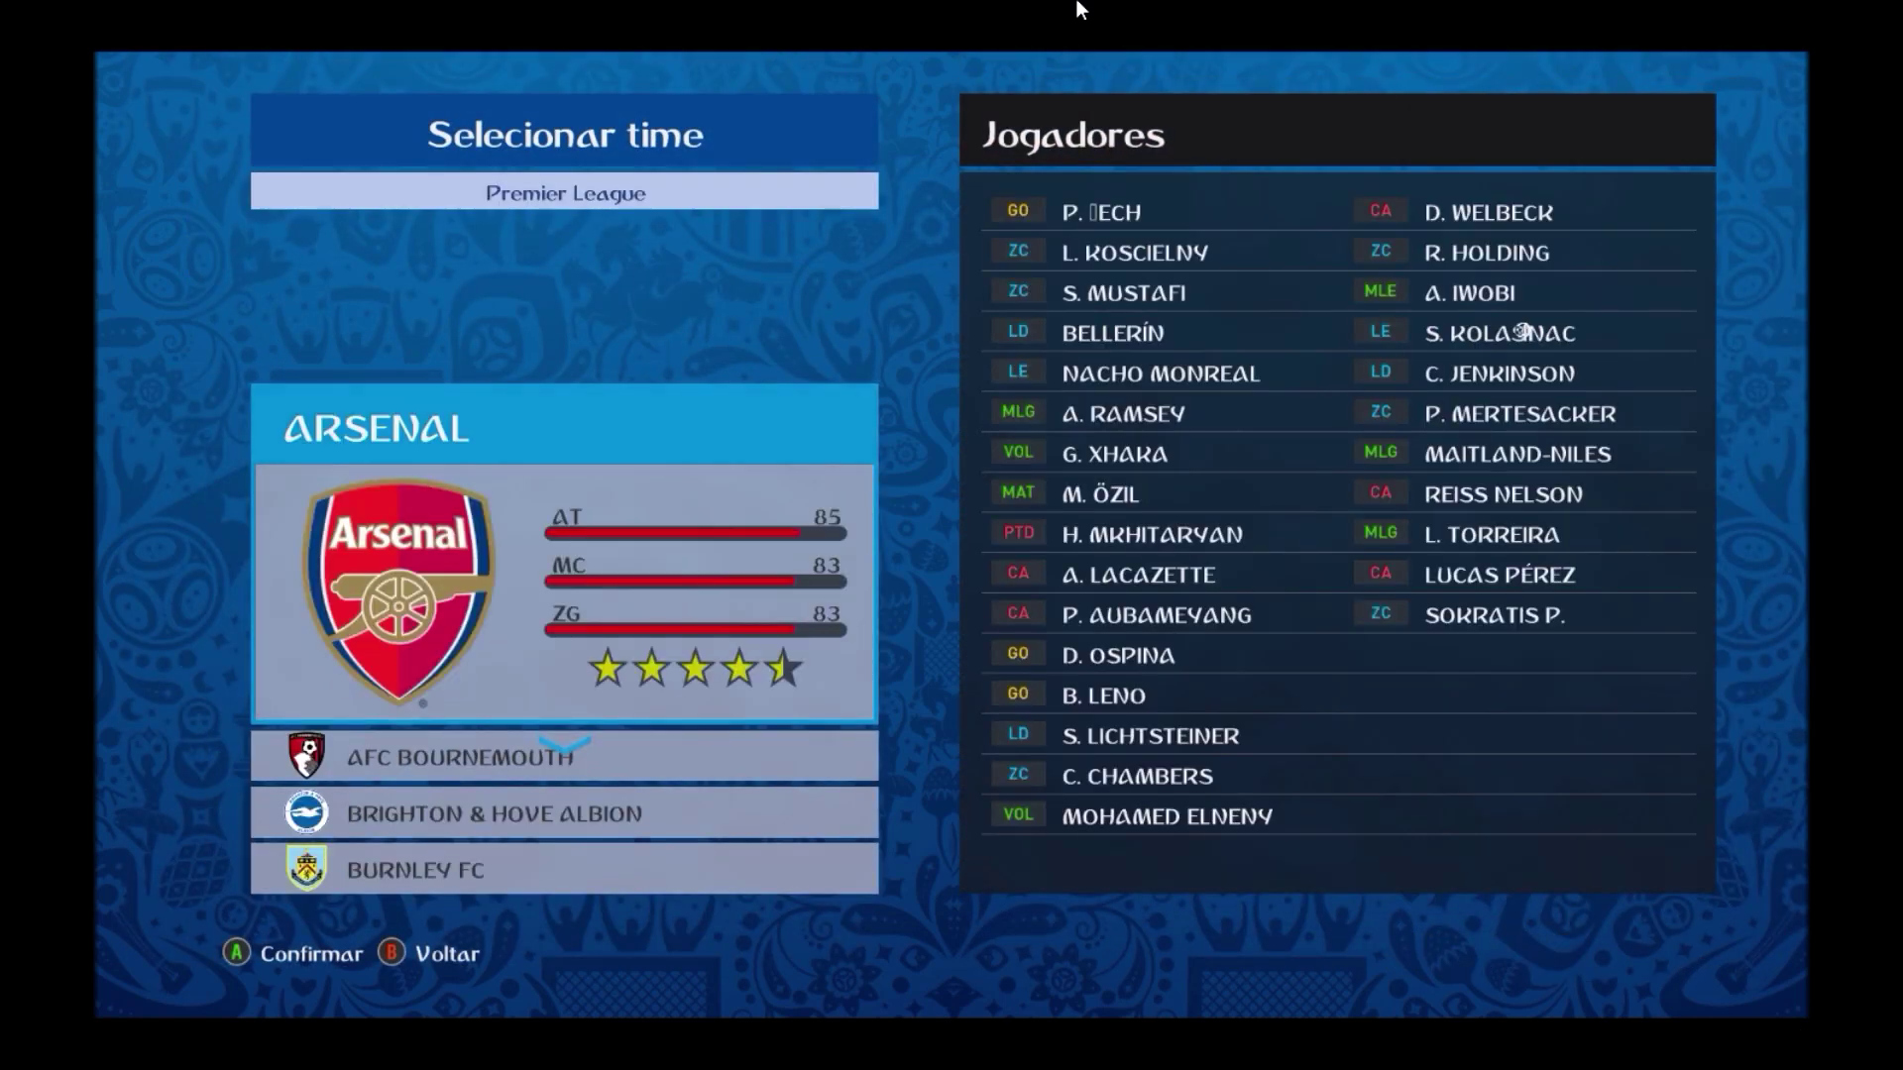
- Examine the Premier League teams' crests and player lists one by one, from Arsenal to Liverpool
key(Down)
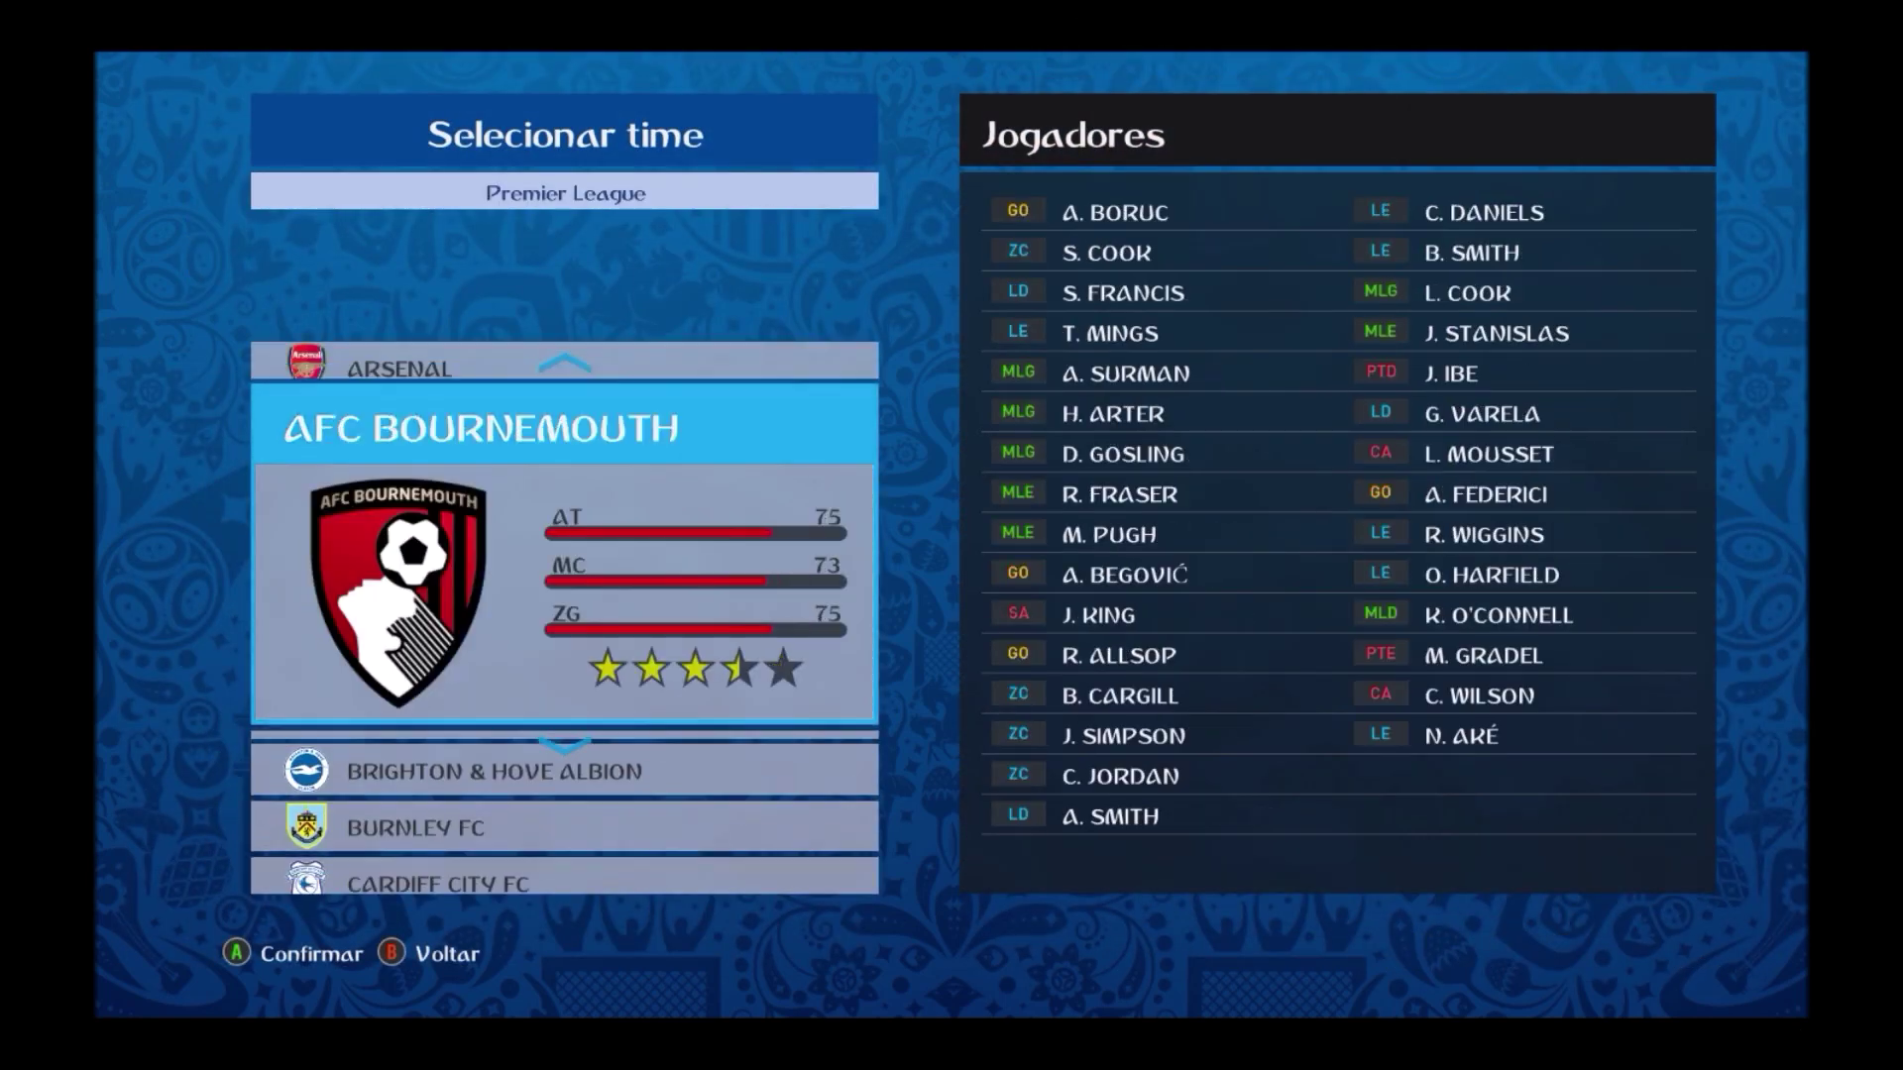
key(Down)
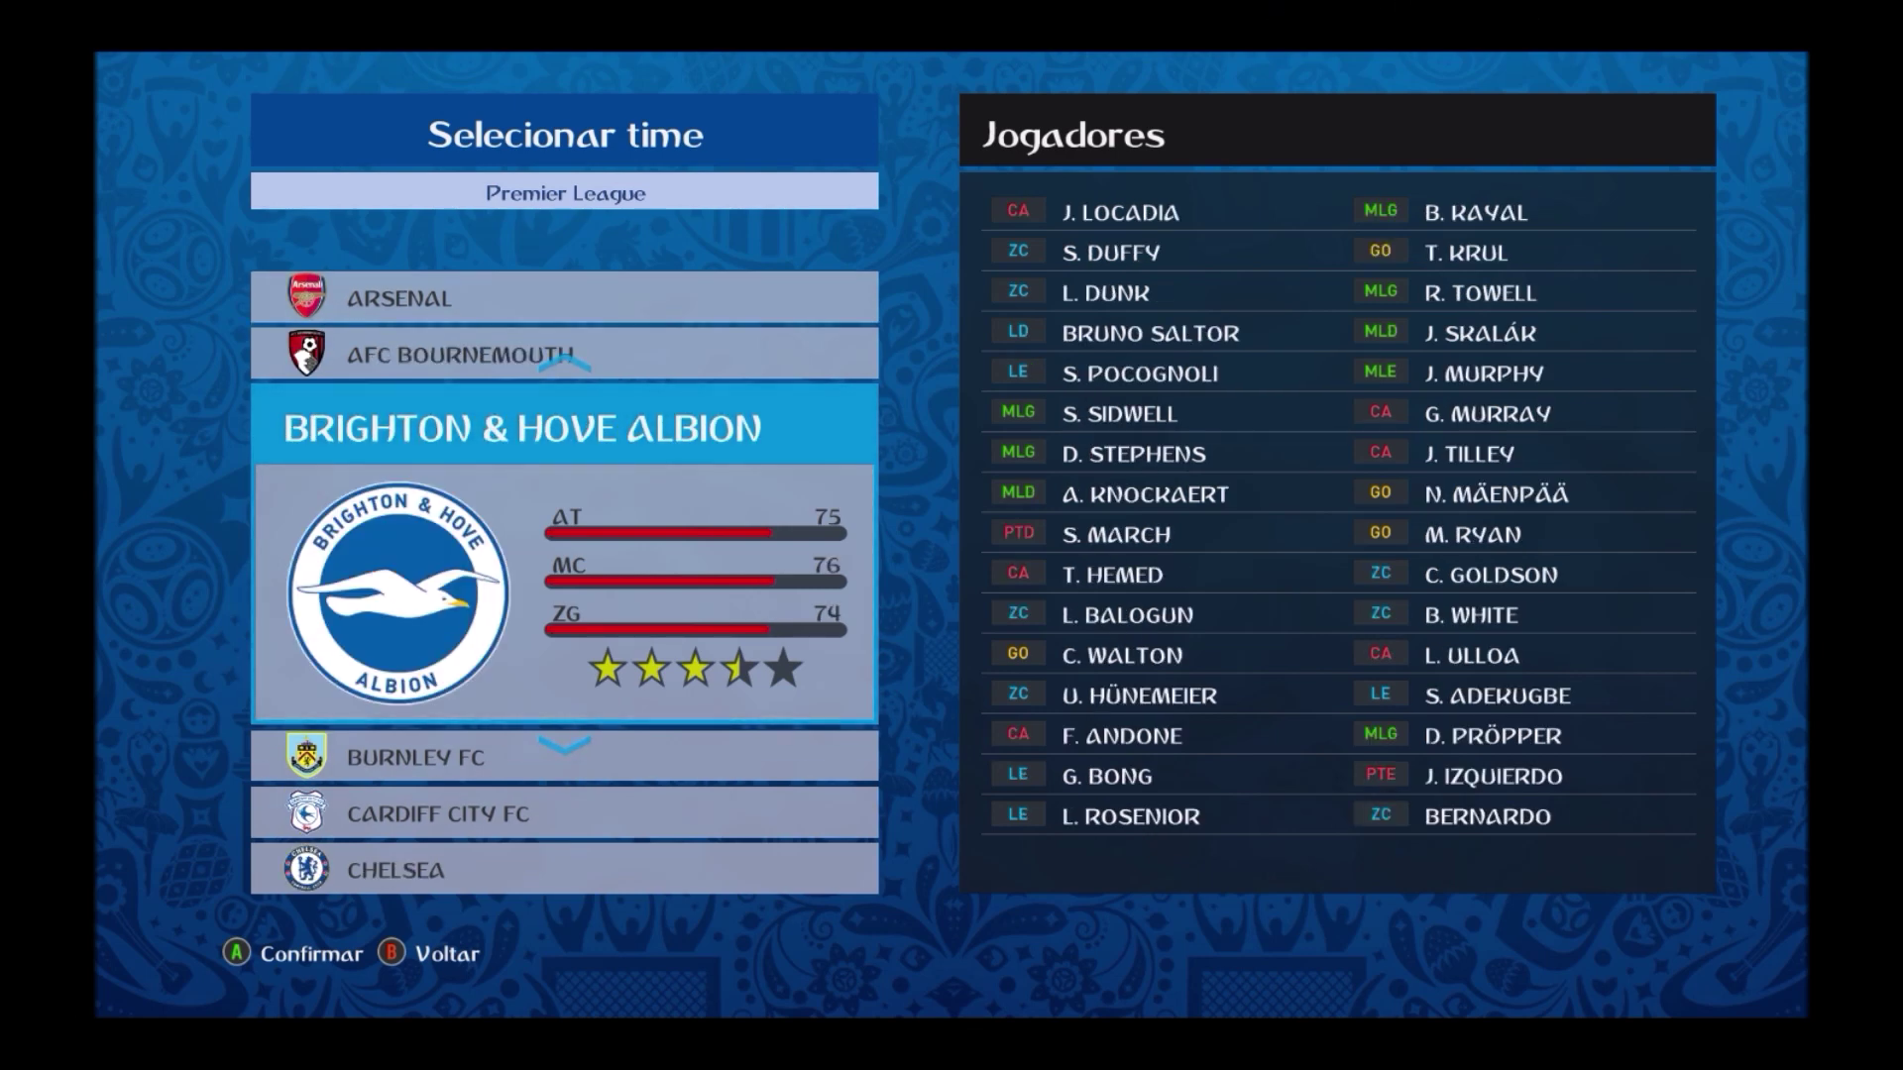
key(Down)
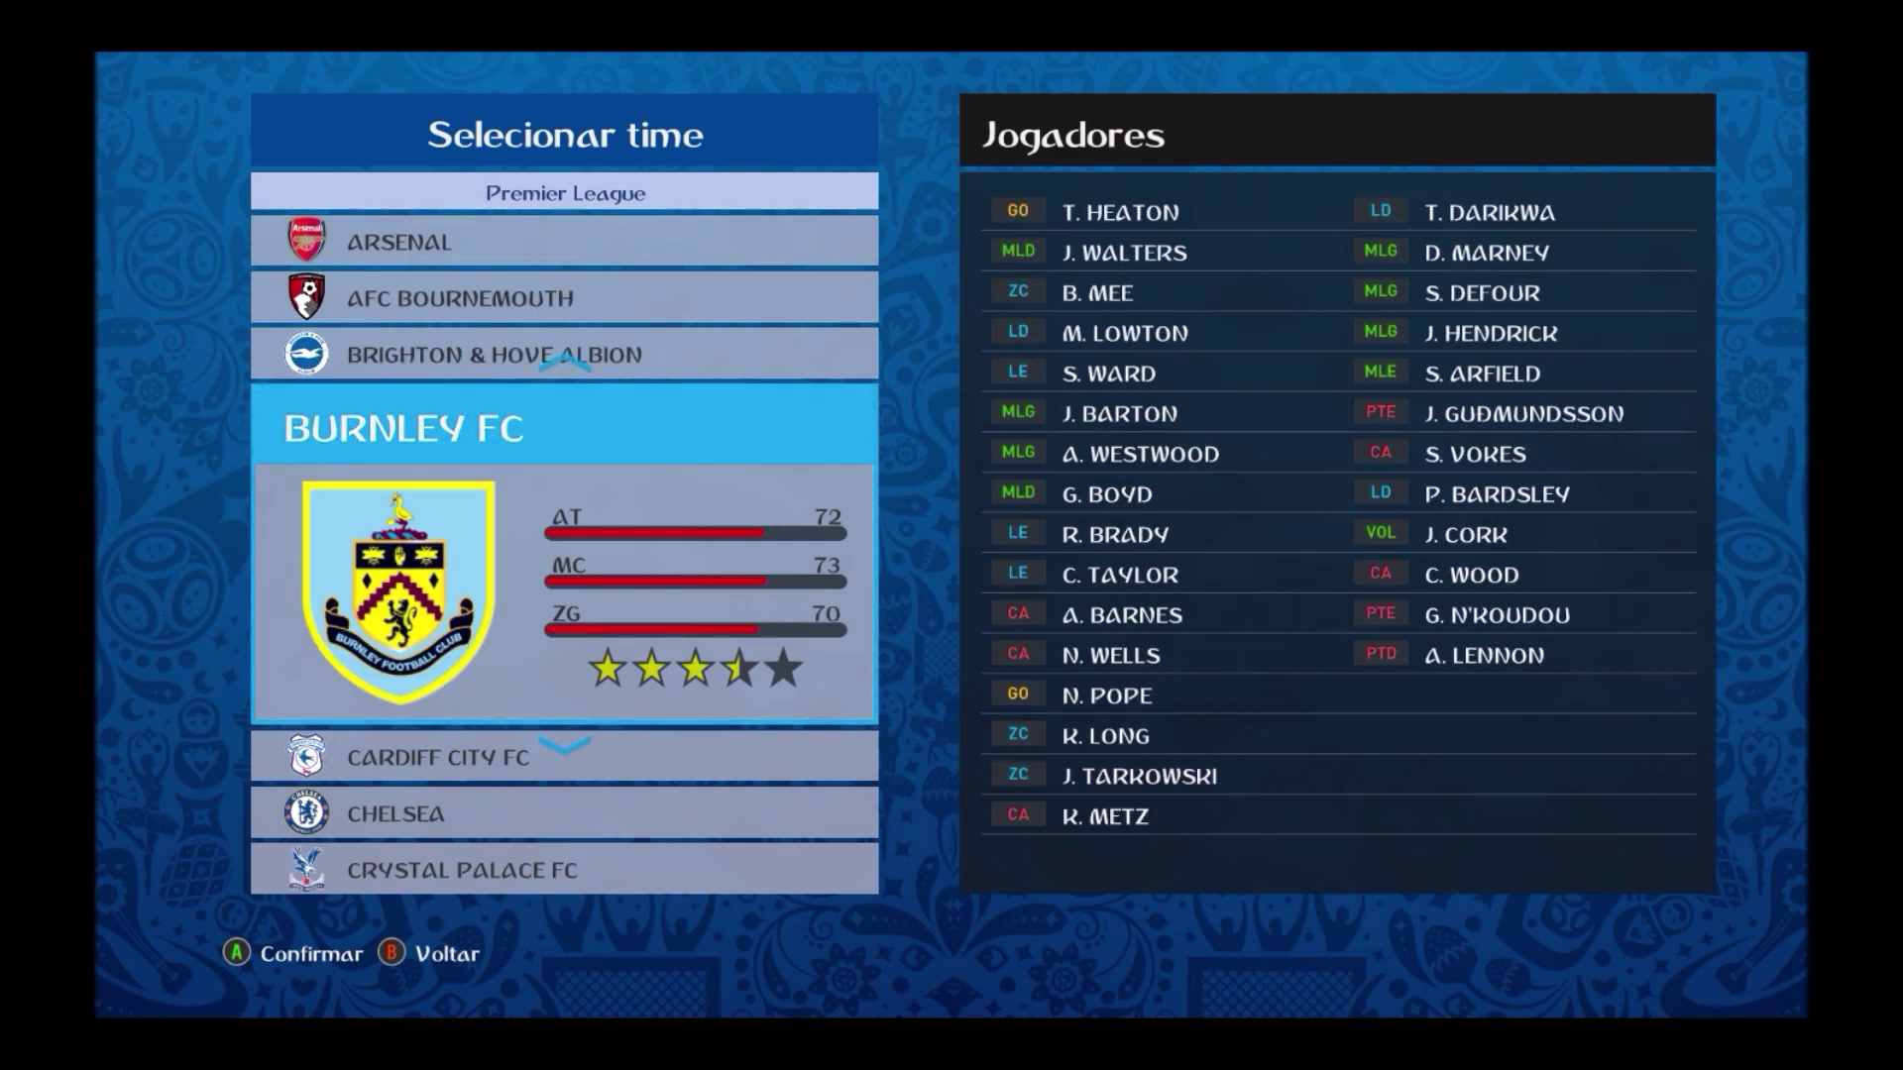
key(Down)
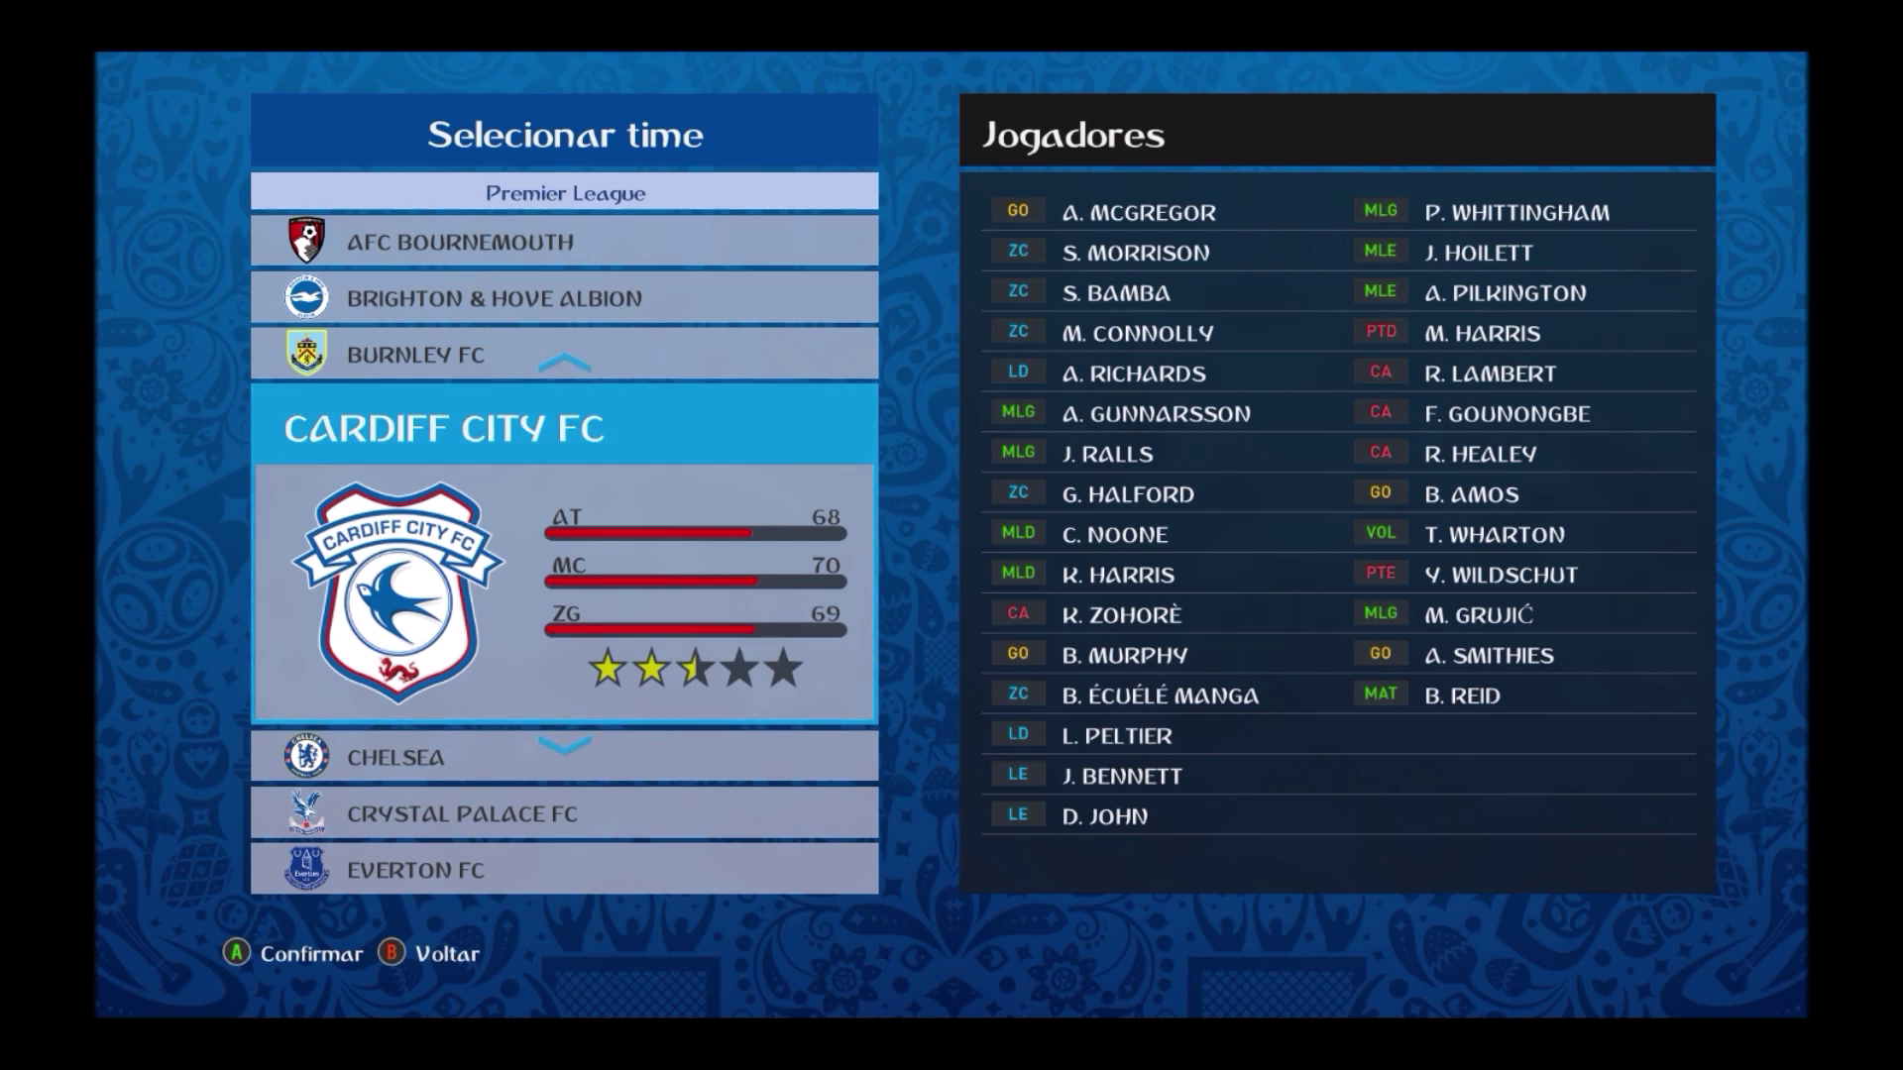
key(Down)
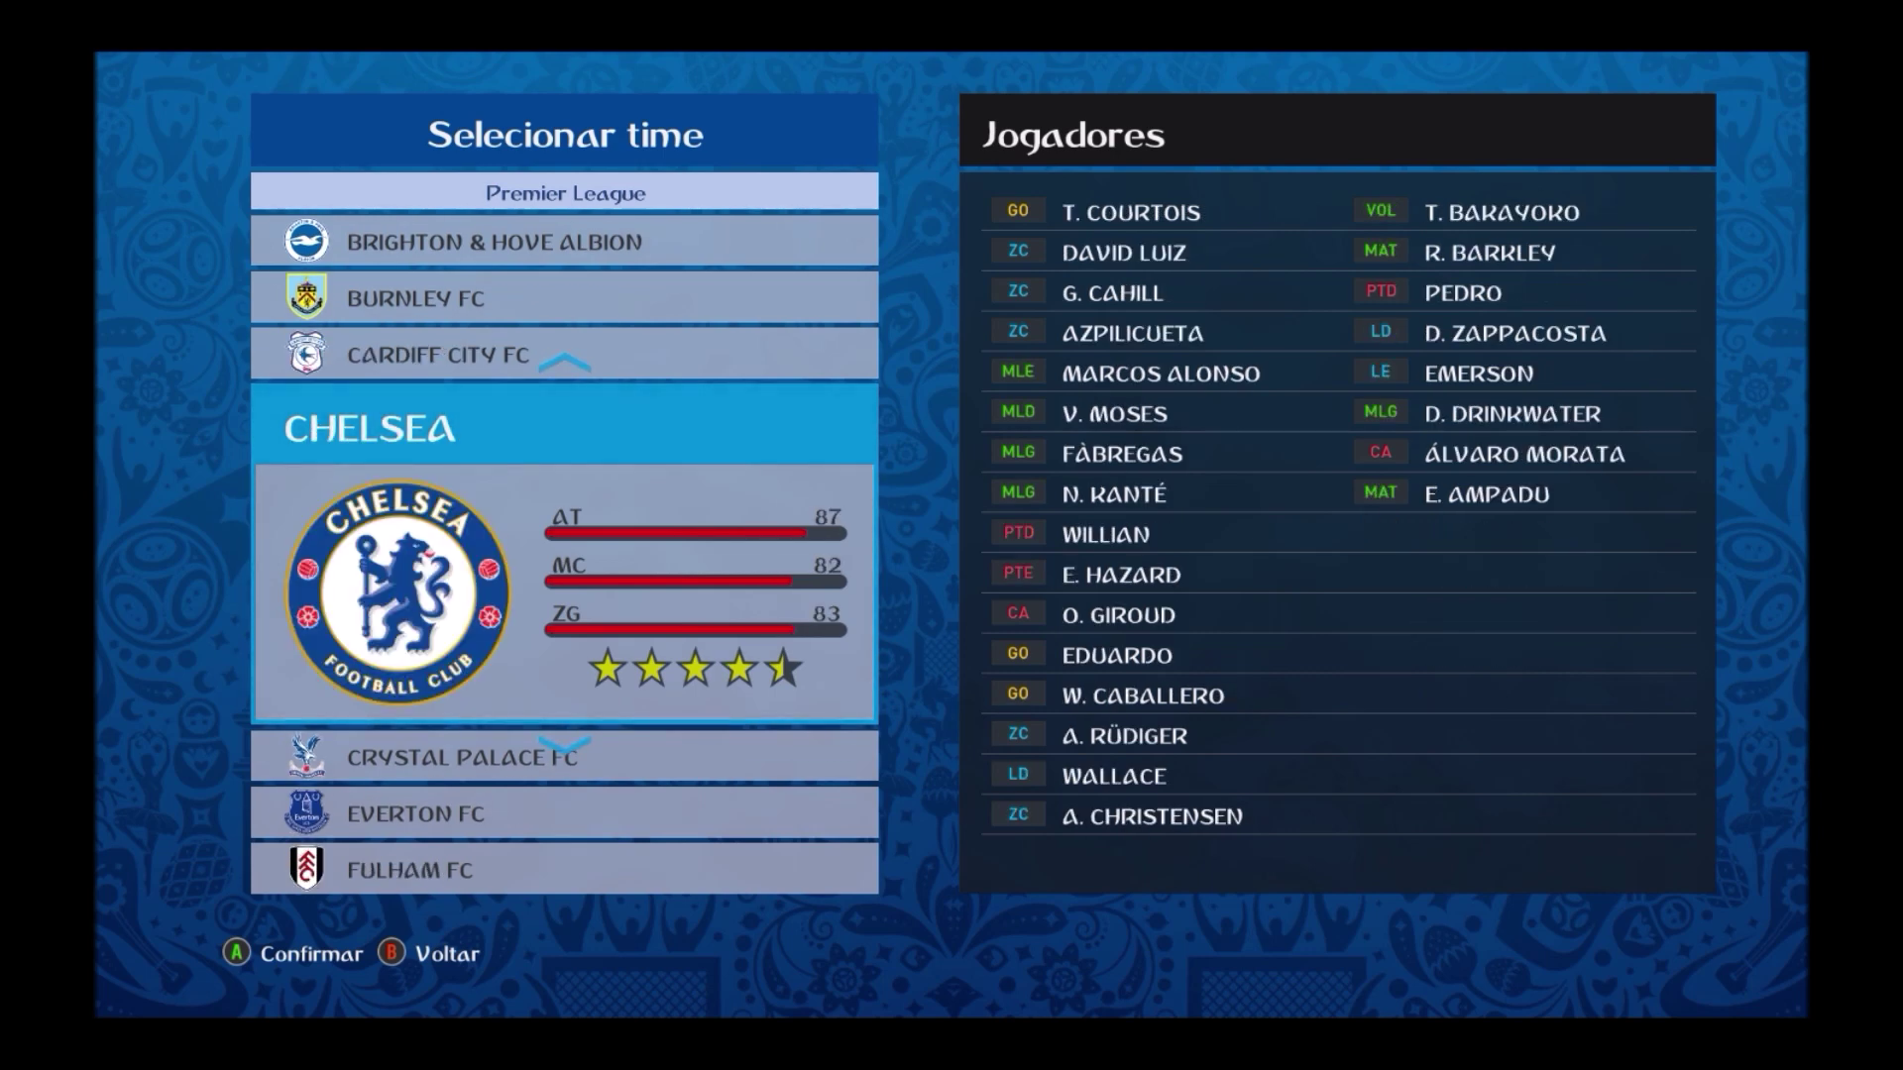
key(Down)
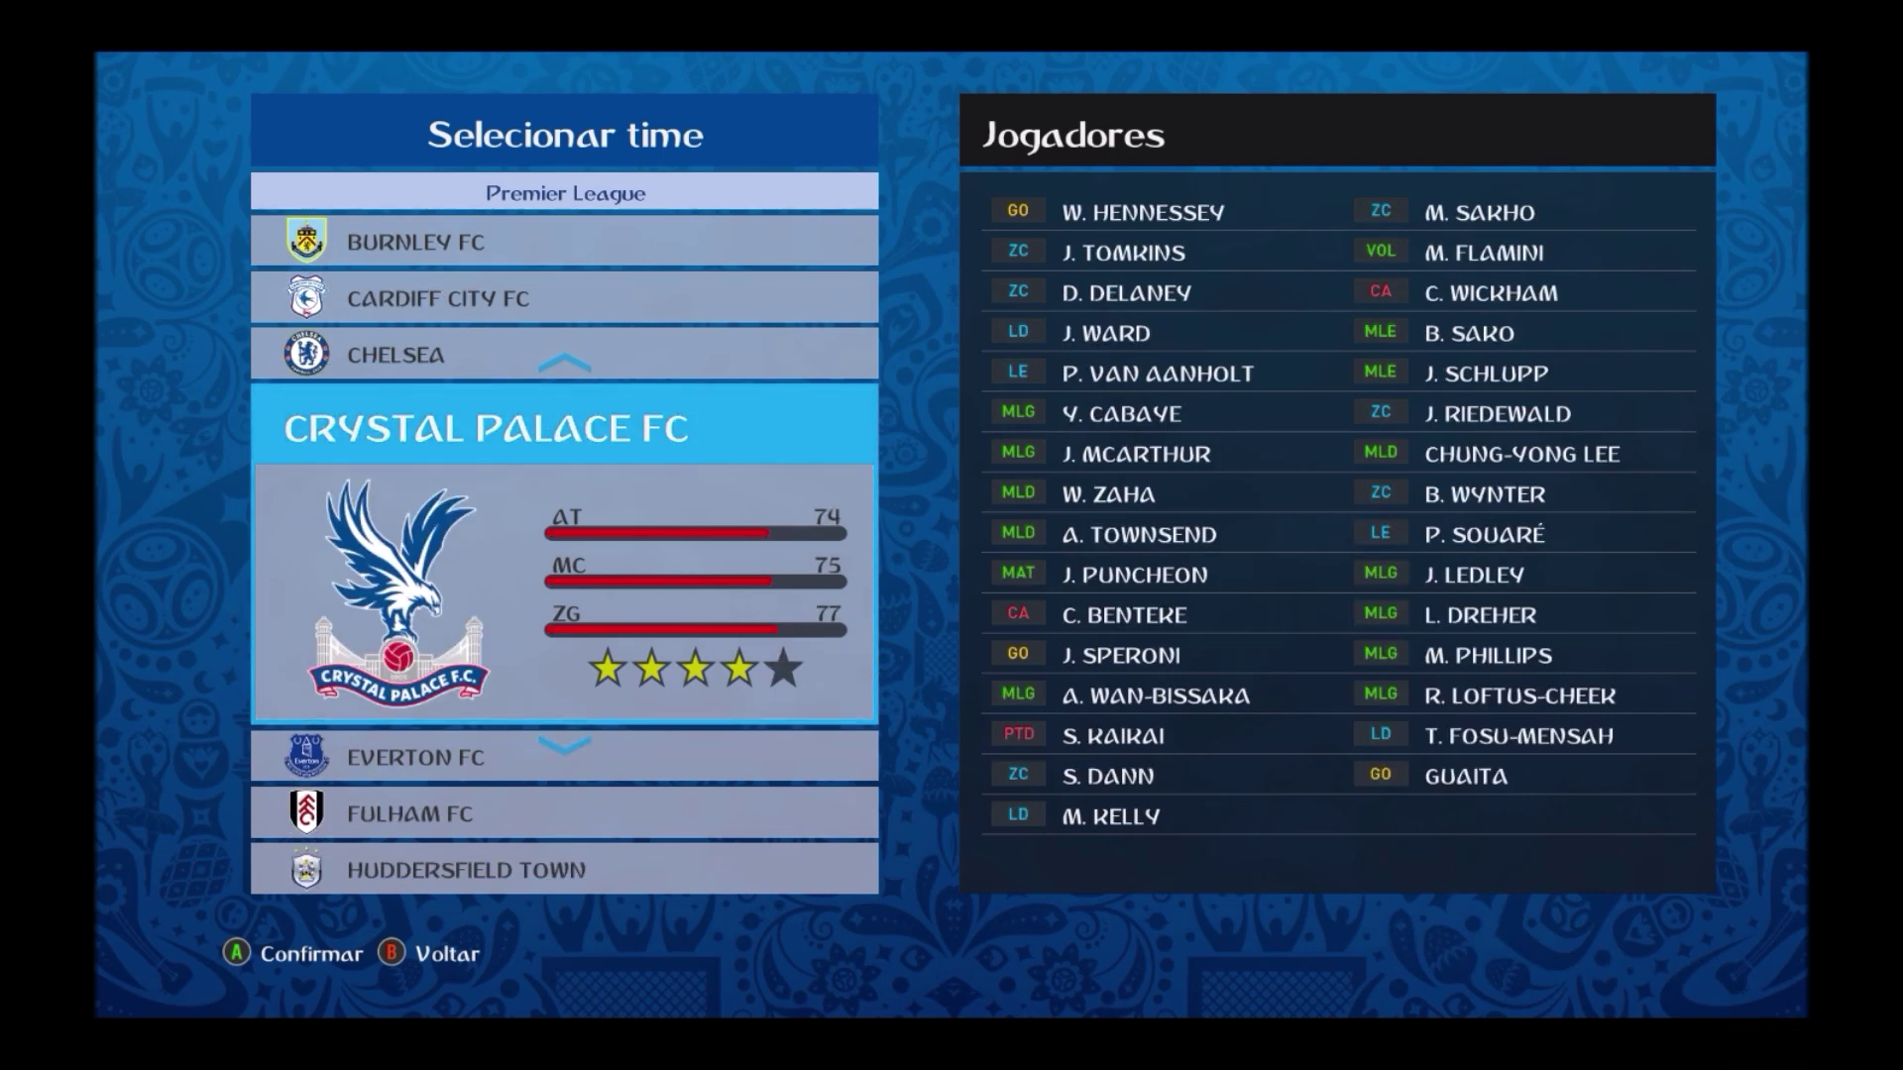
key(Down)
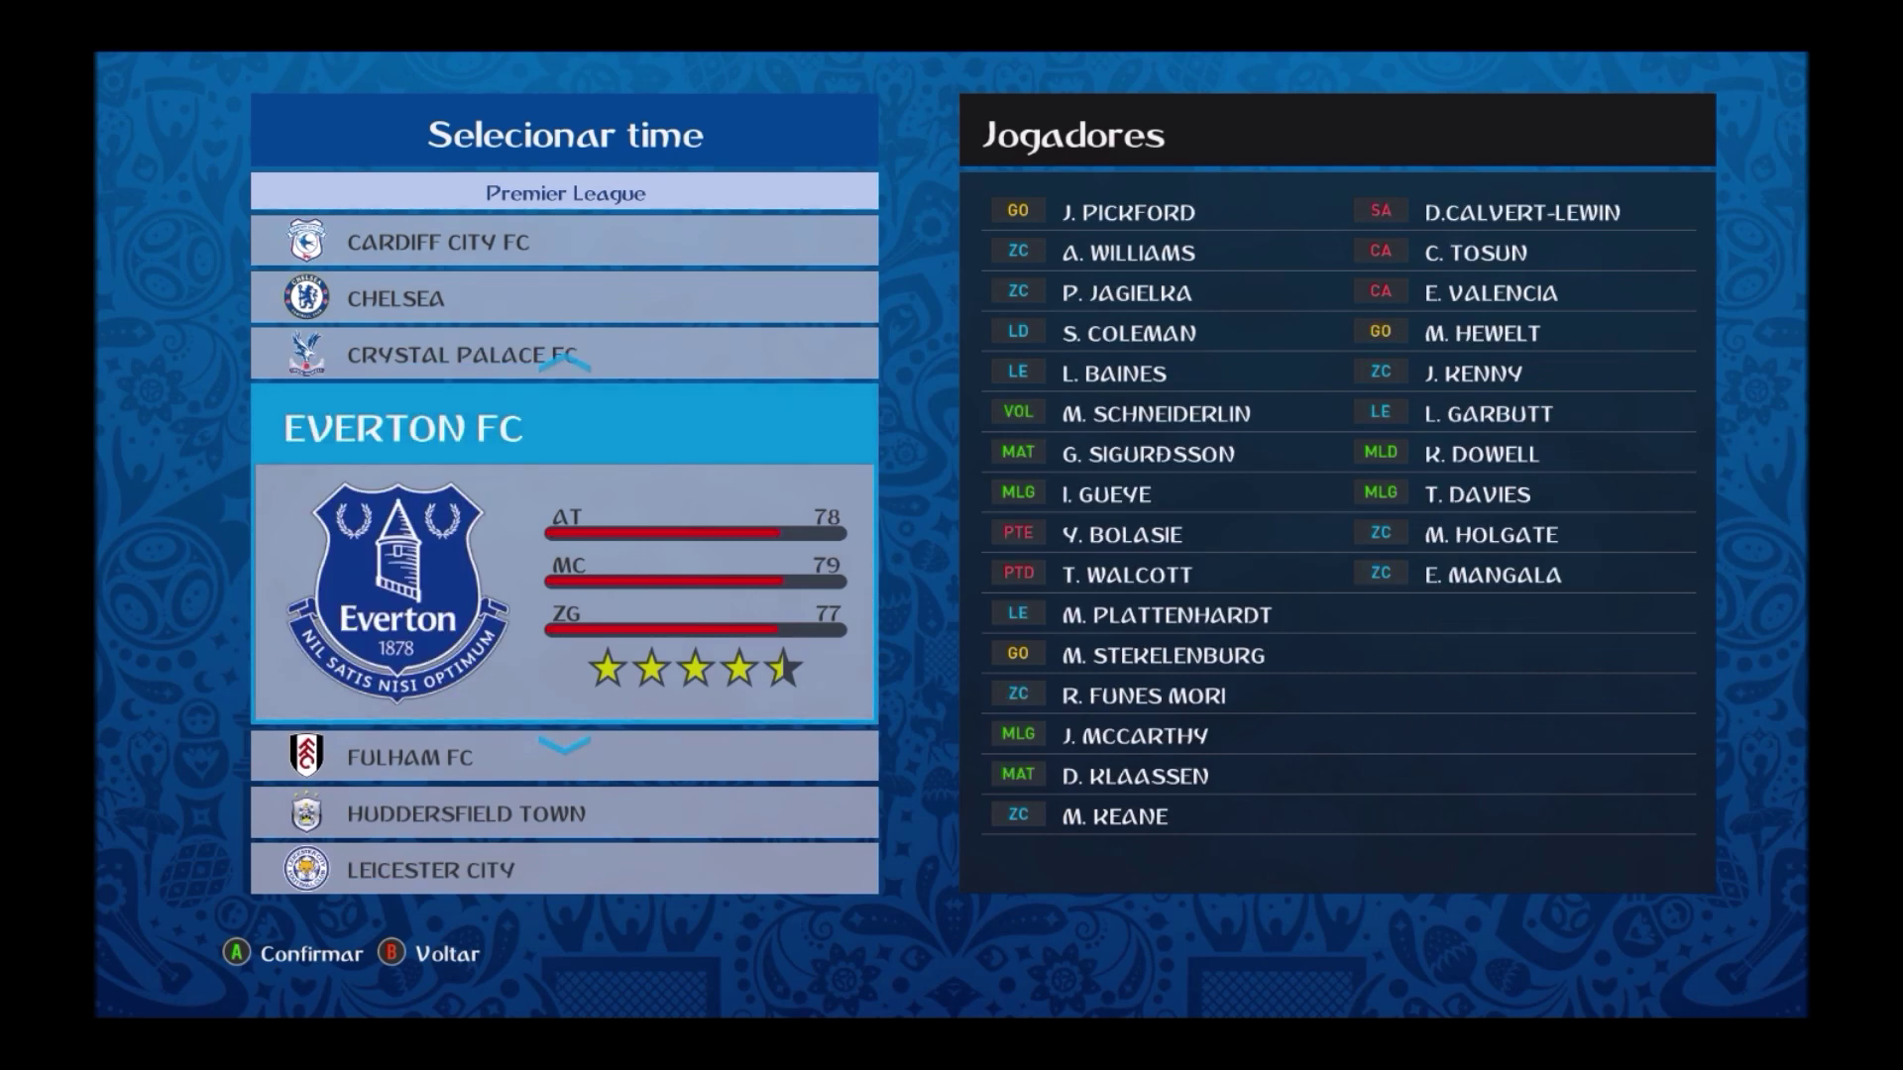
key(Down)
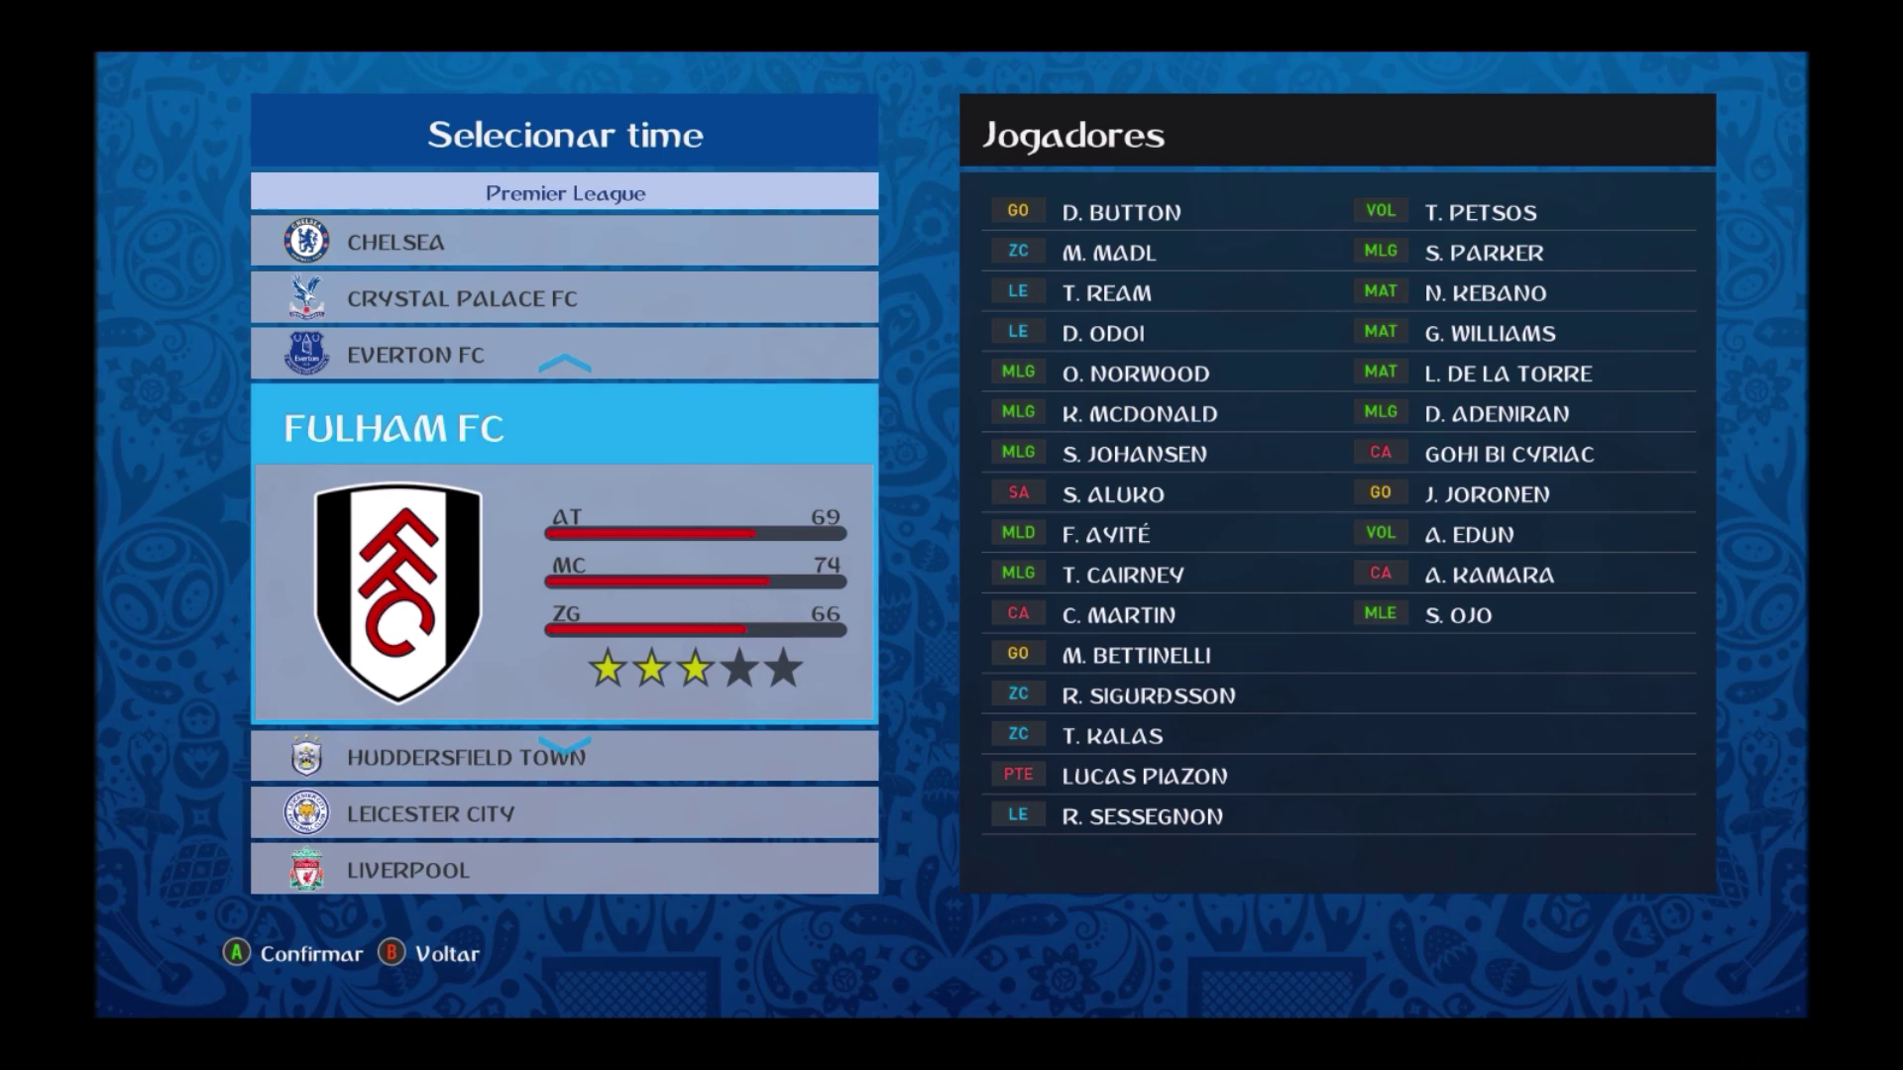
key(Down)
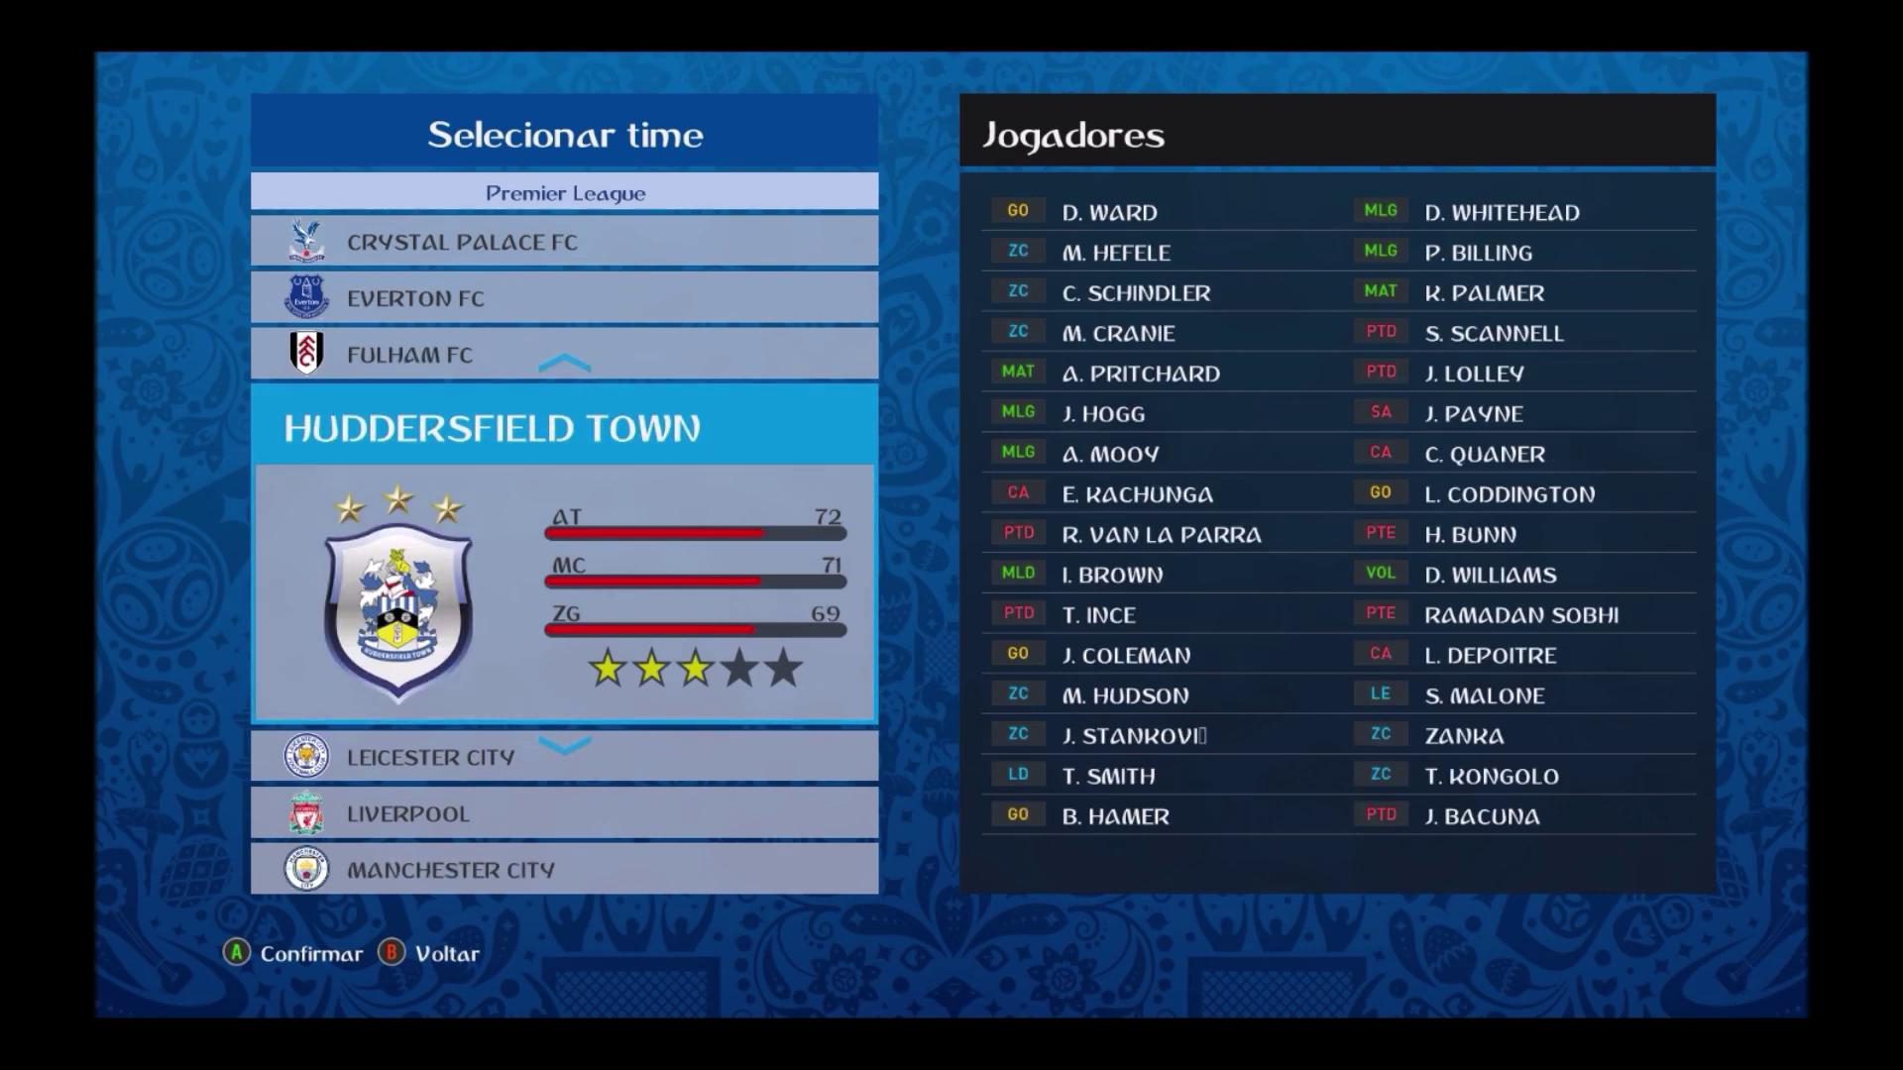
key(Down)
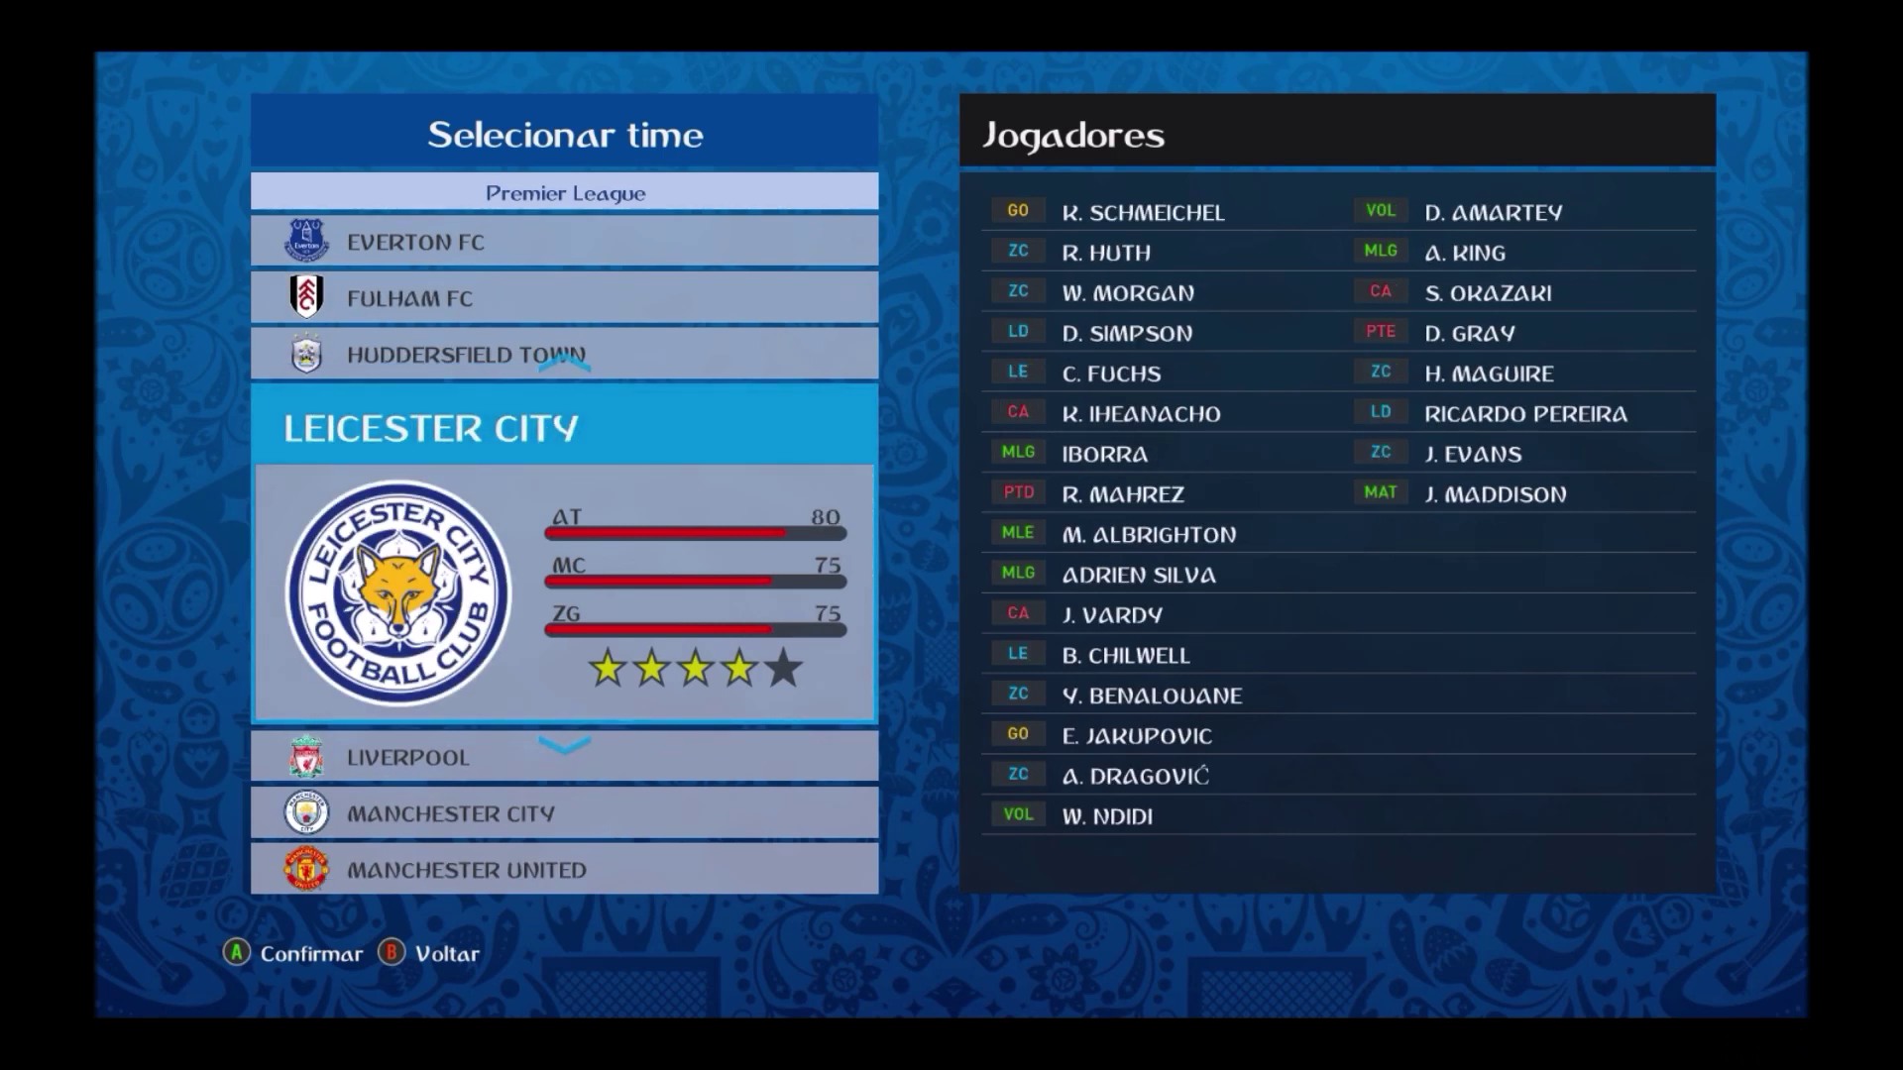
key(Down)
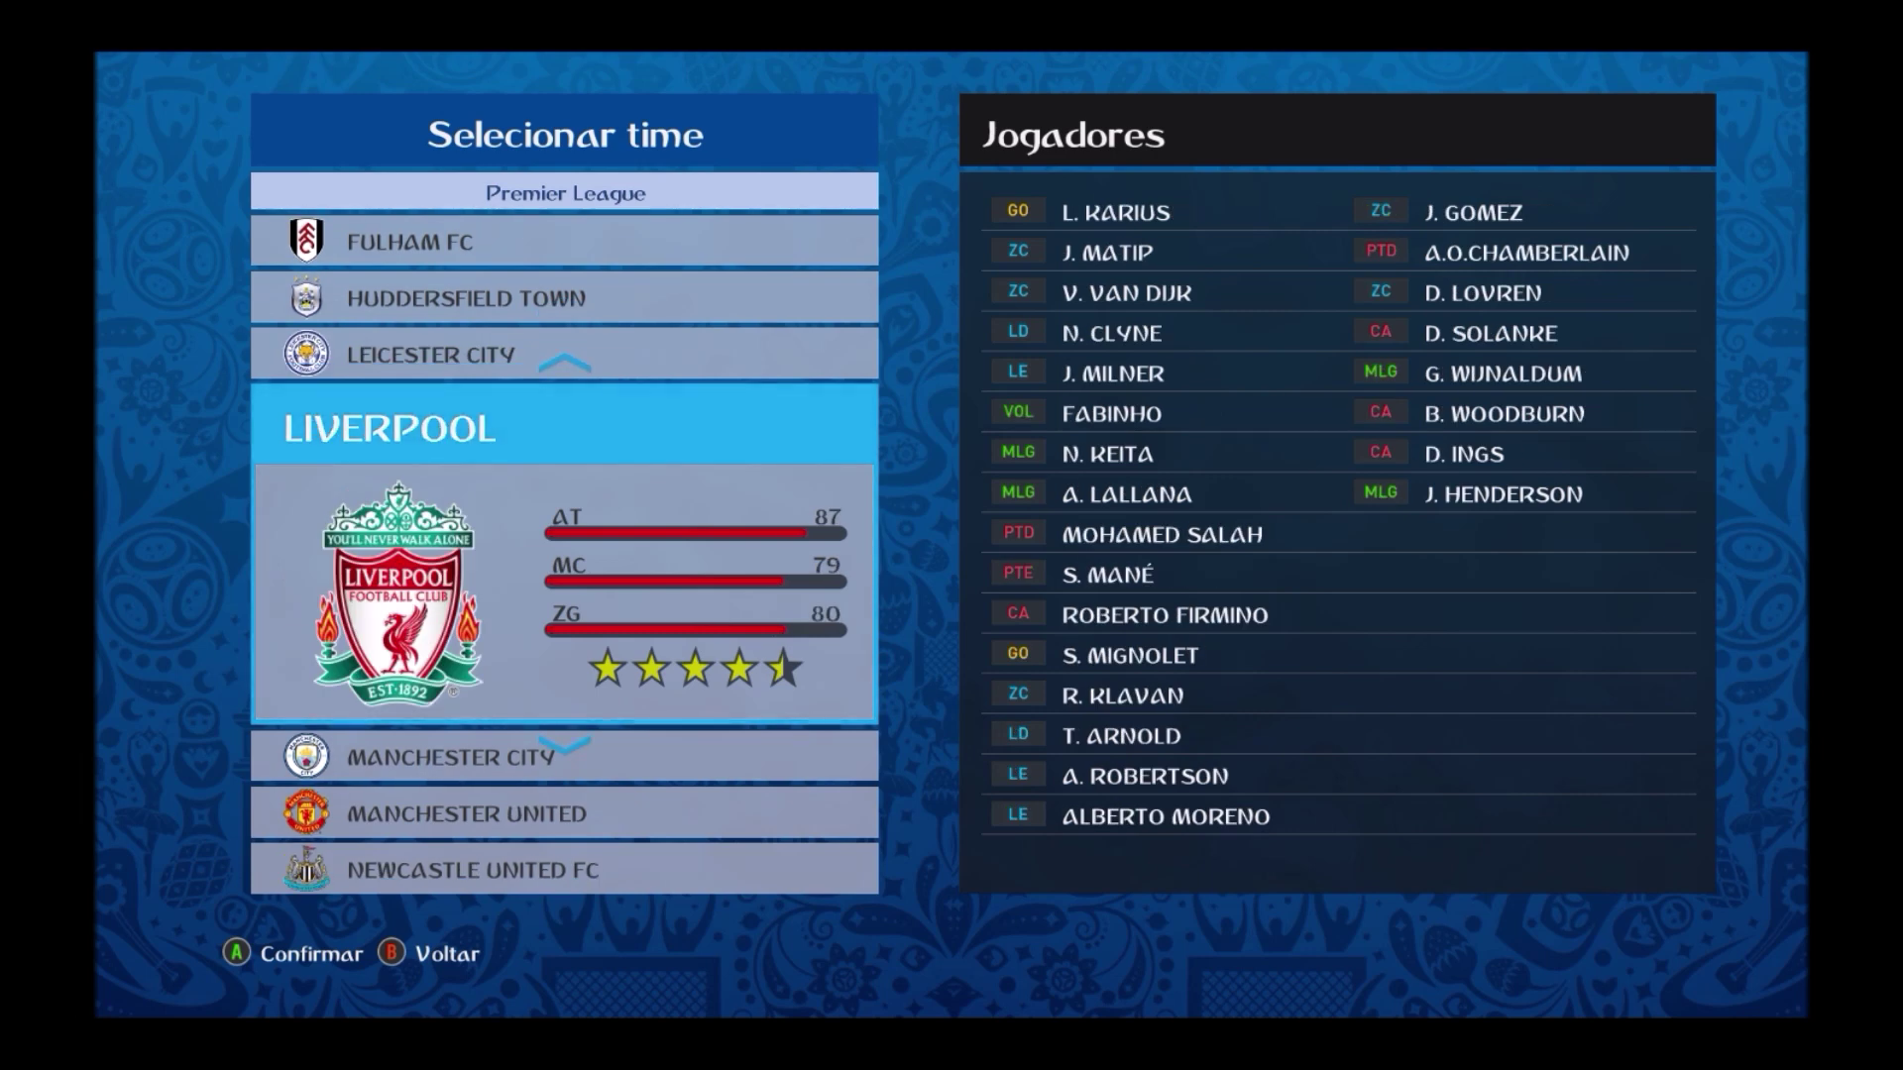
- Examine the crests and player lists of the remaining Premier League teams one by one, from Manchester City to Watford FC
key(Down)
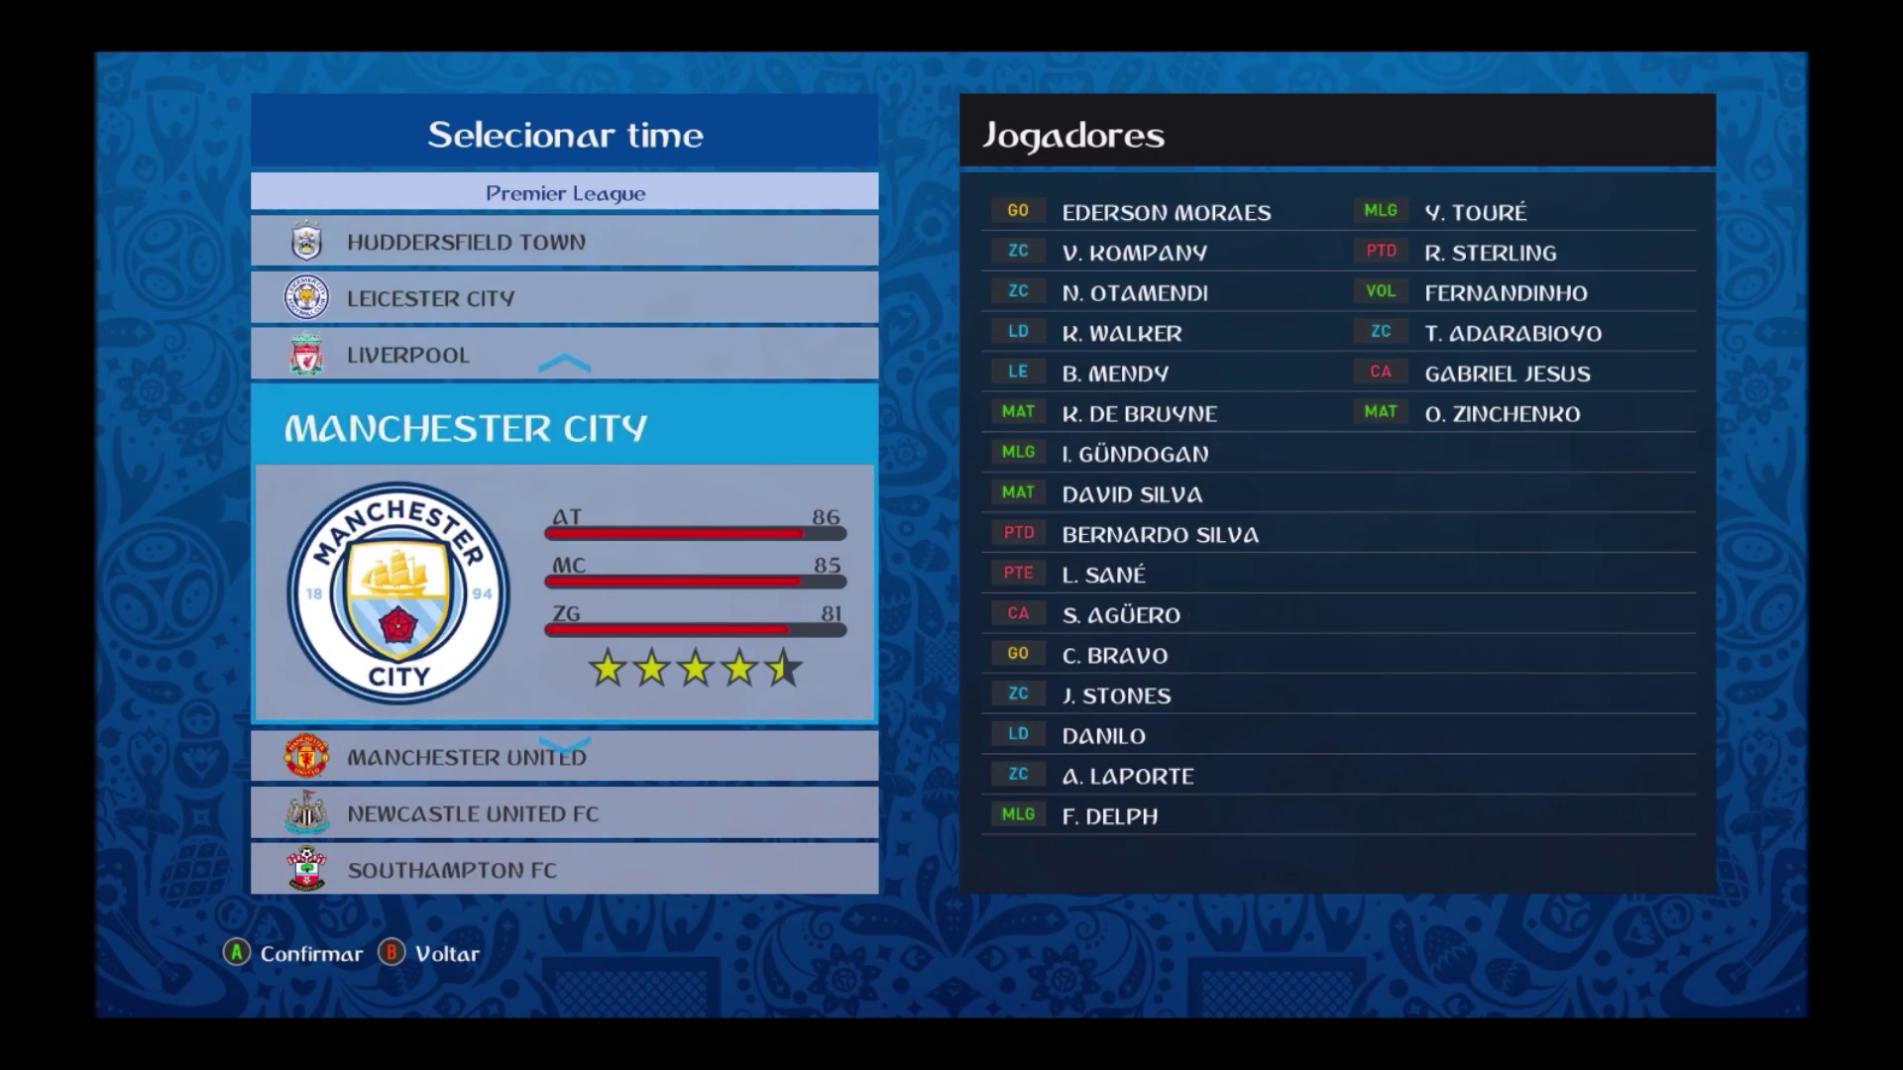
key(Down)
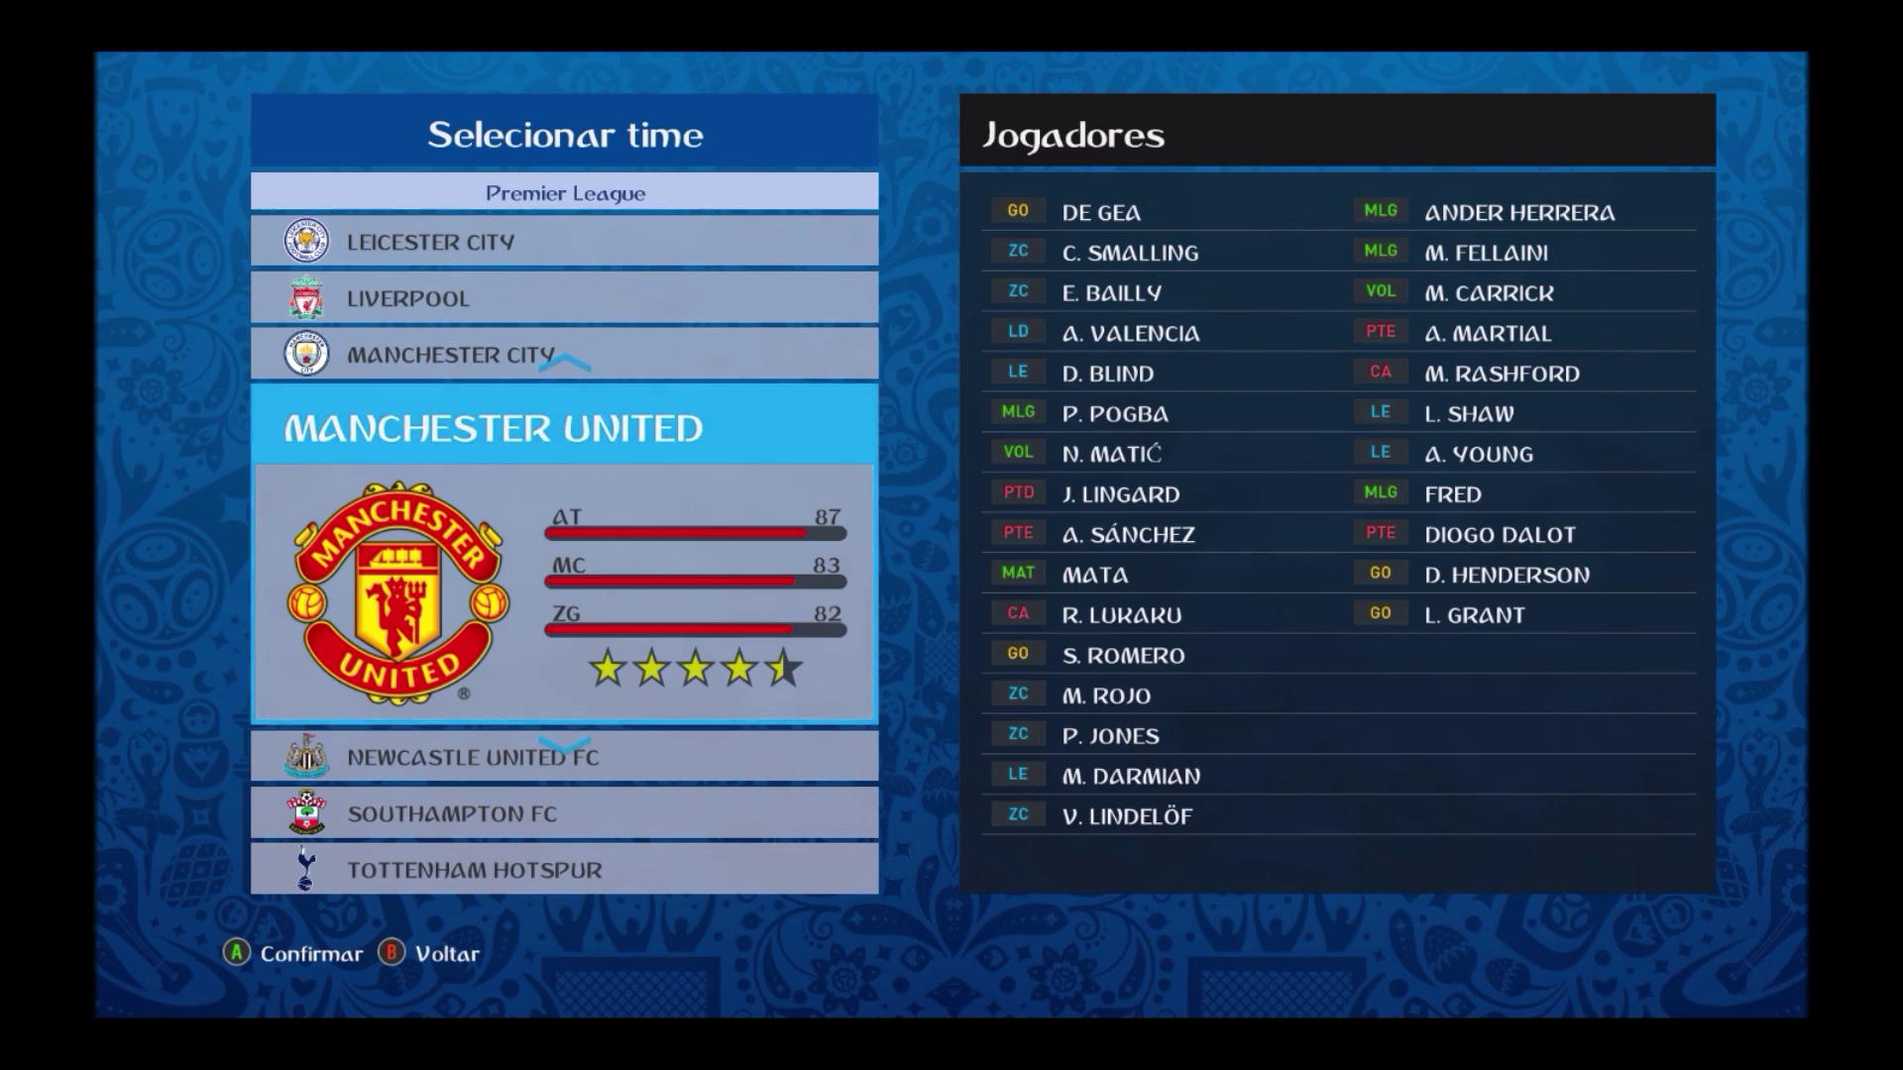
key(Down)
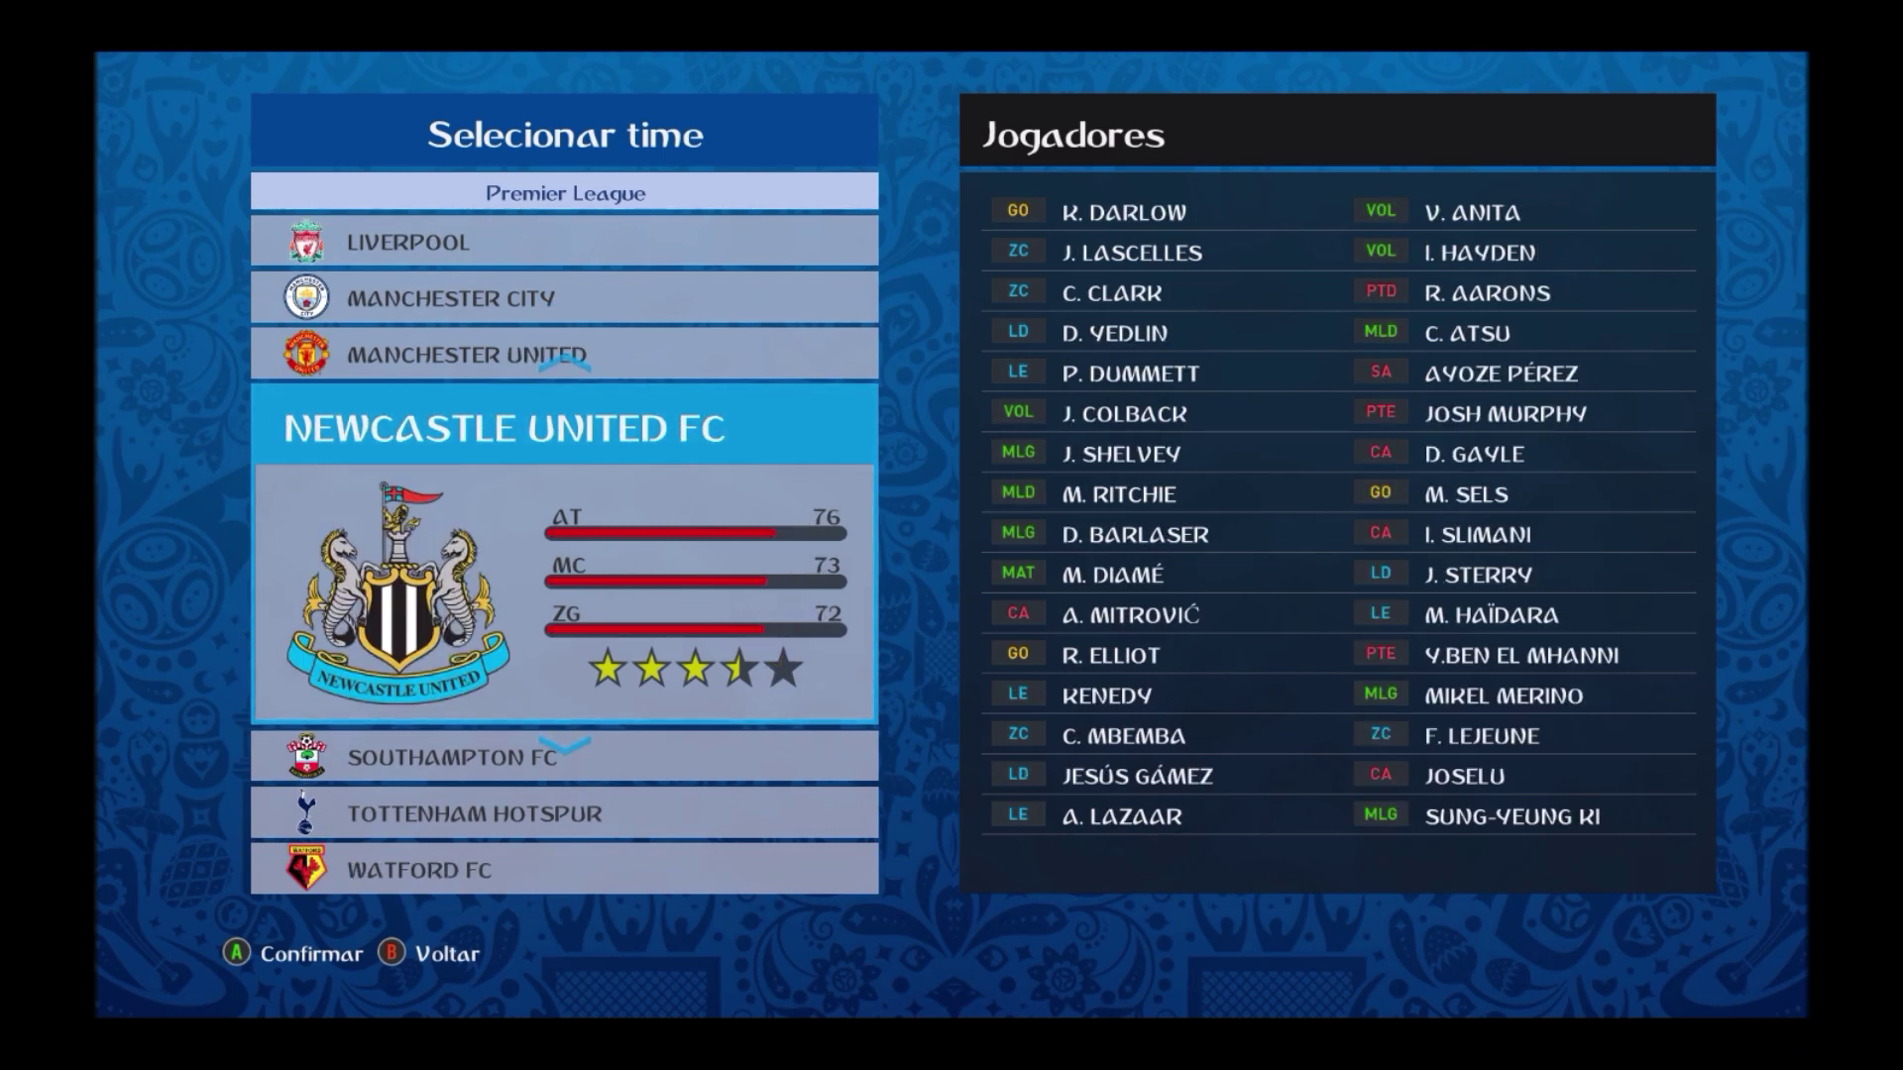
key(Down)
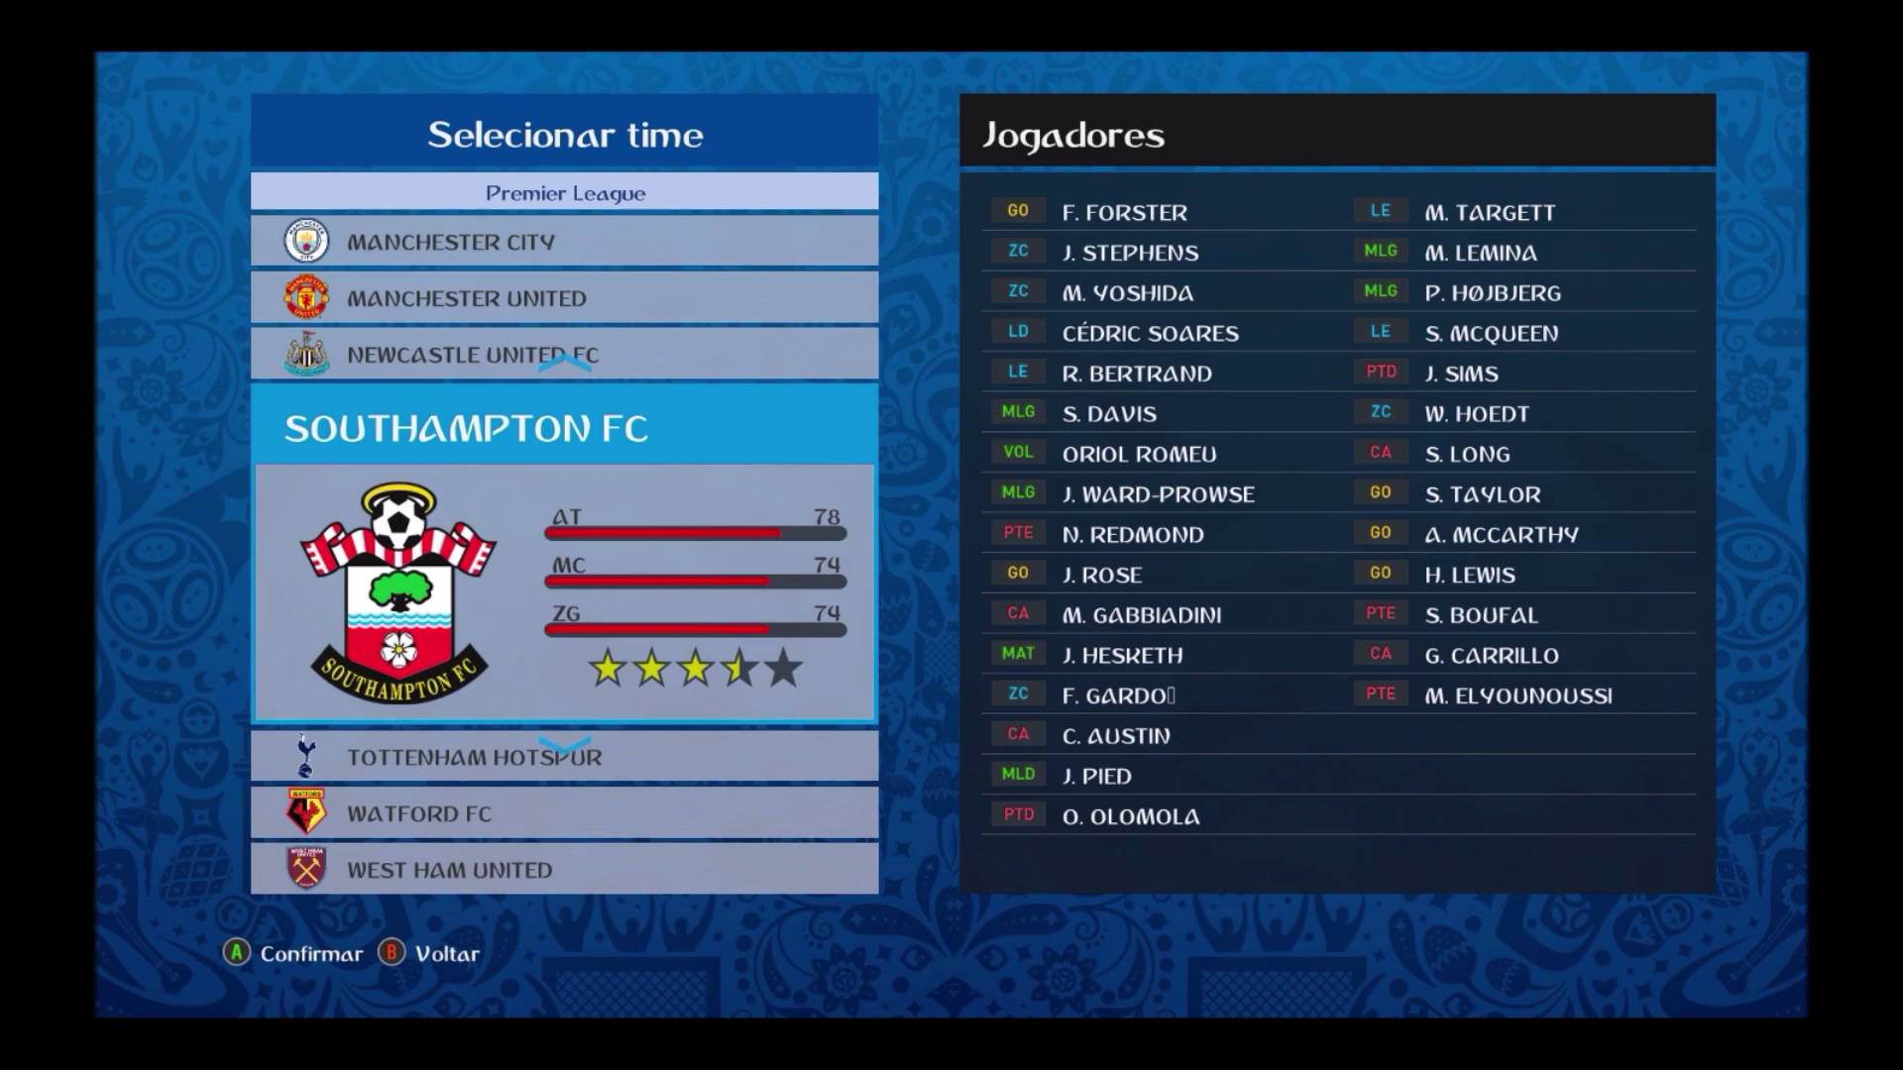
key(Down)
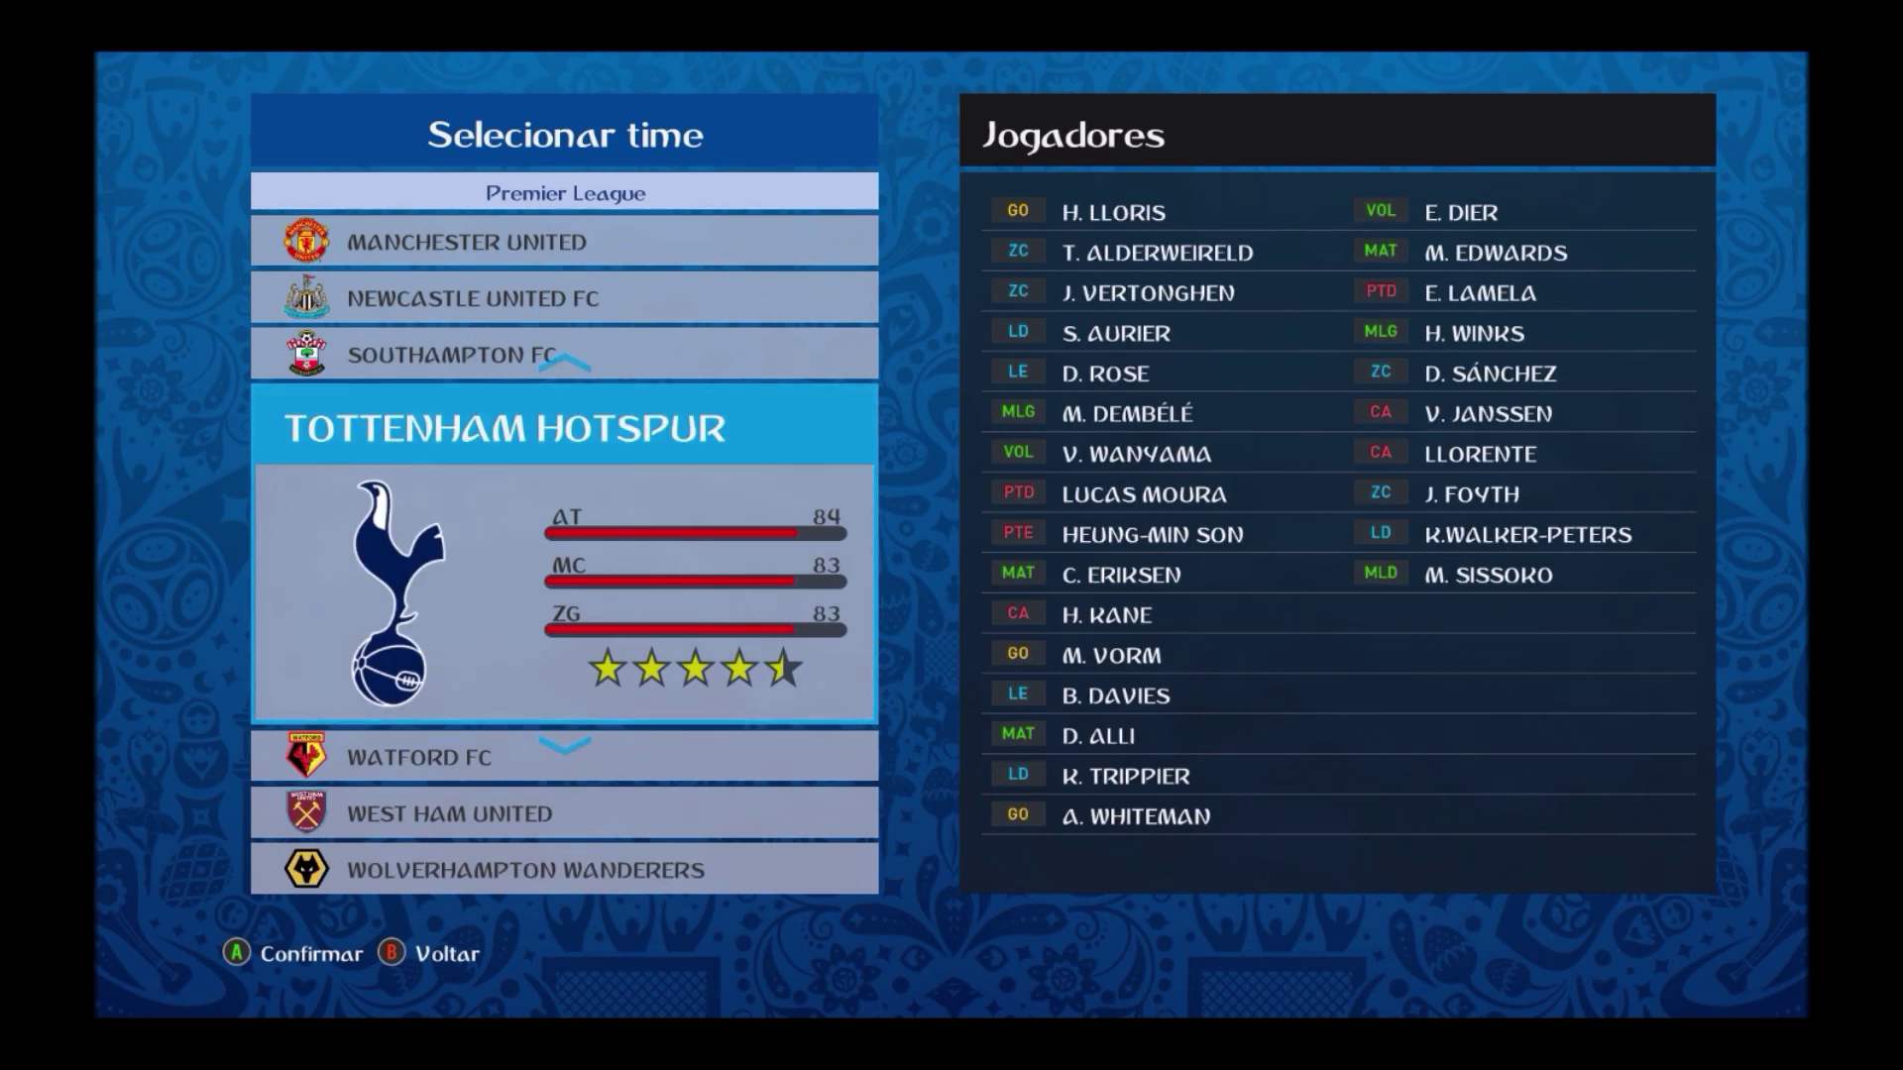
key(Down)
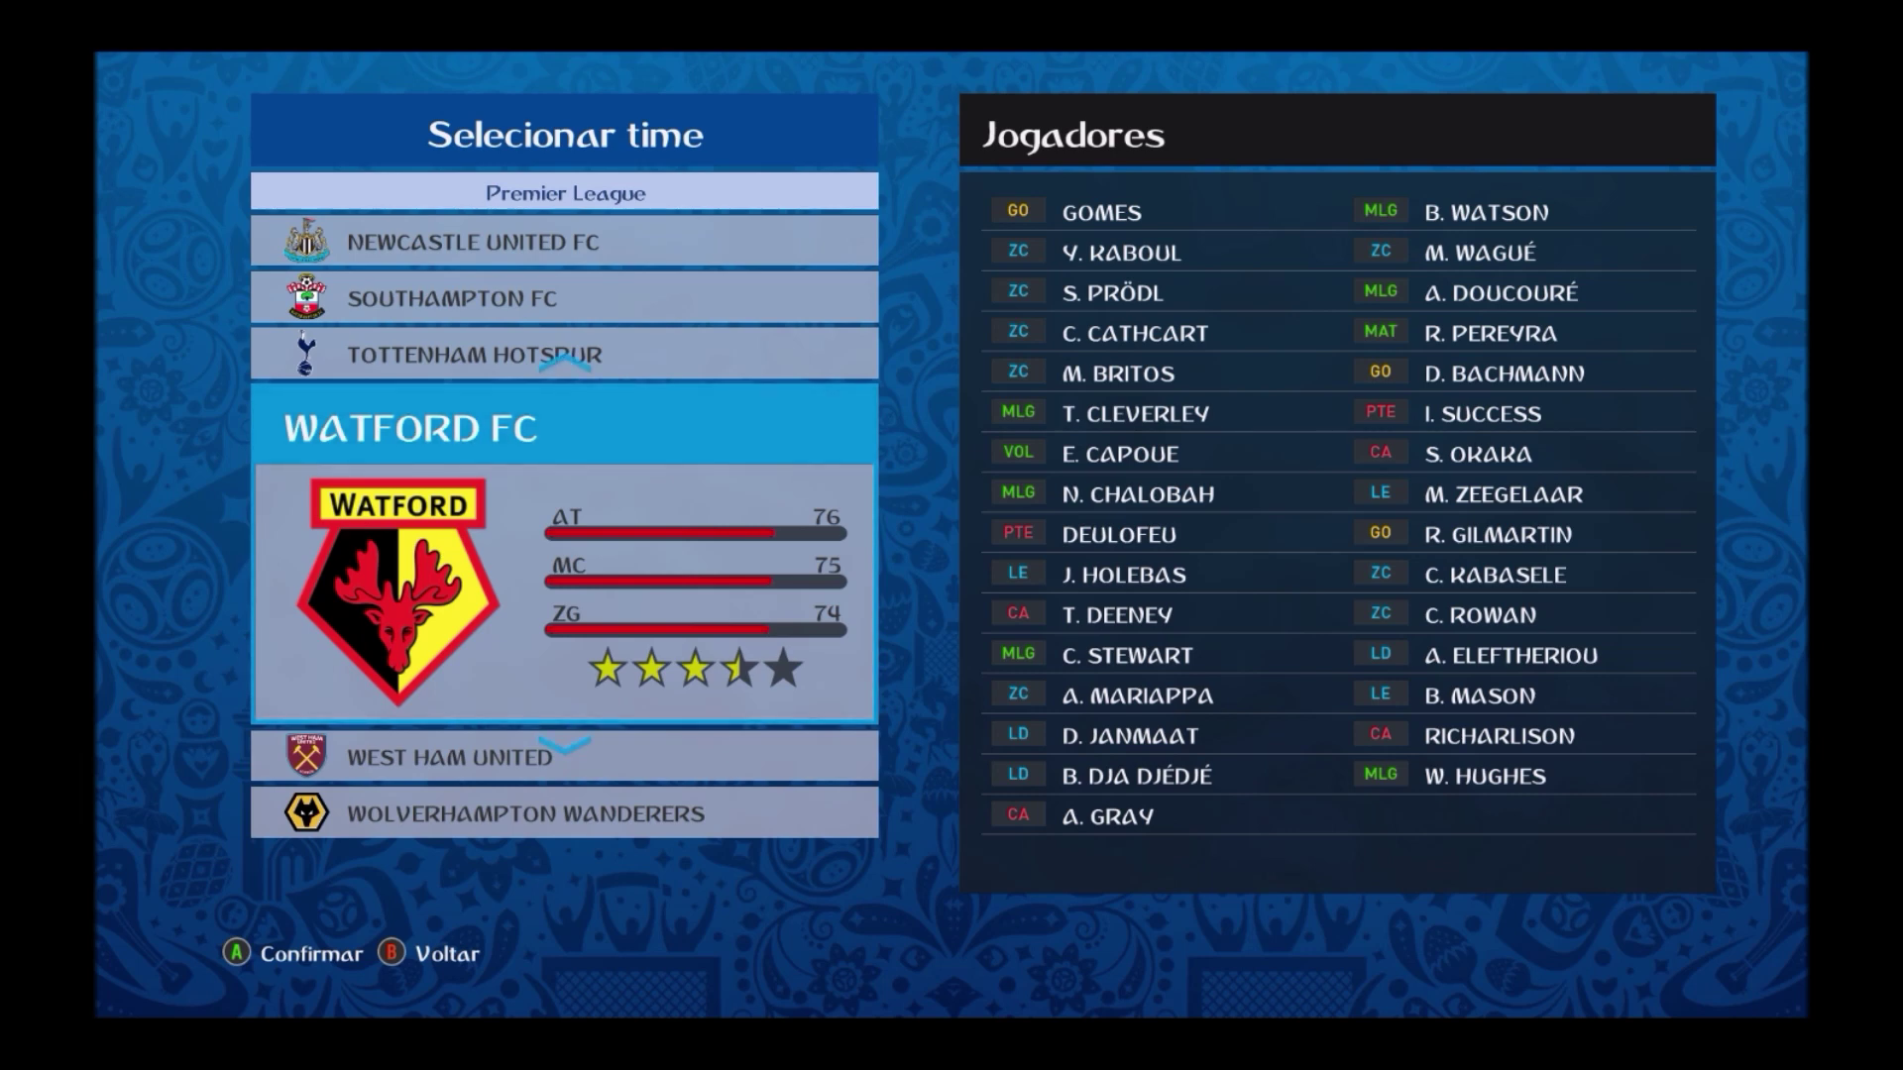